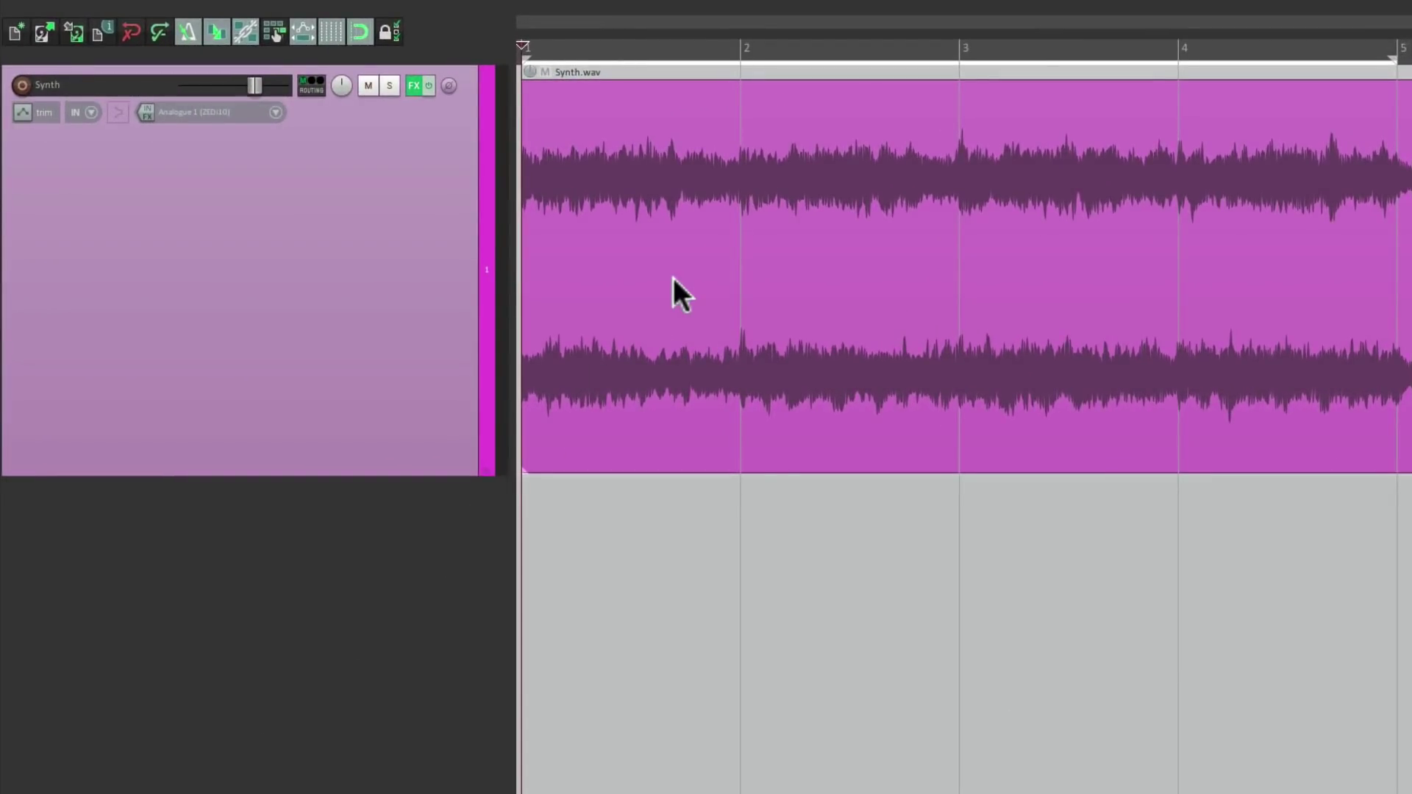
- Audition the Synth track, add ReaEQ, and sweep its low-pass frequency during playback
key("space")
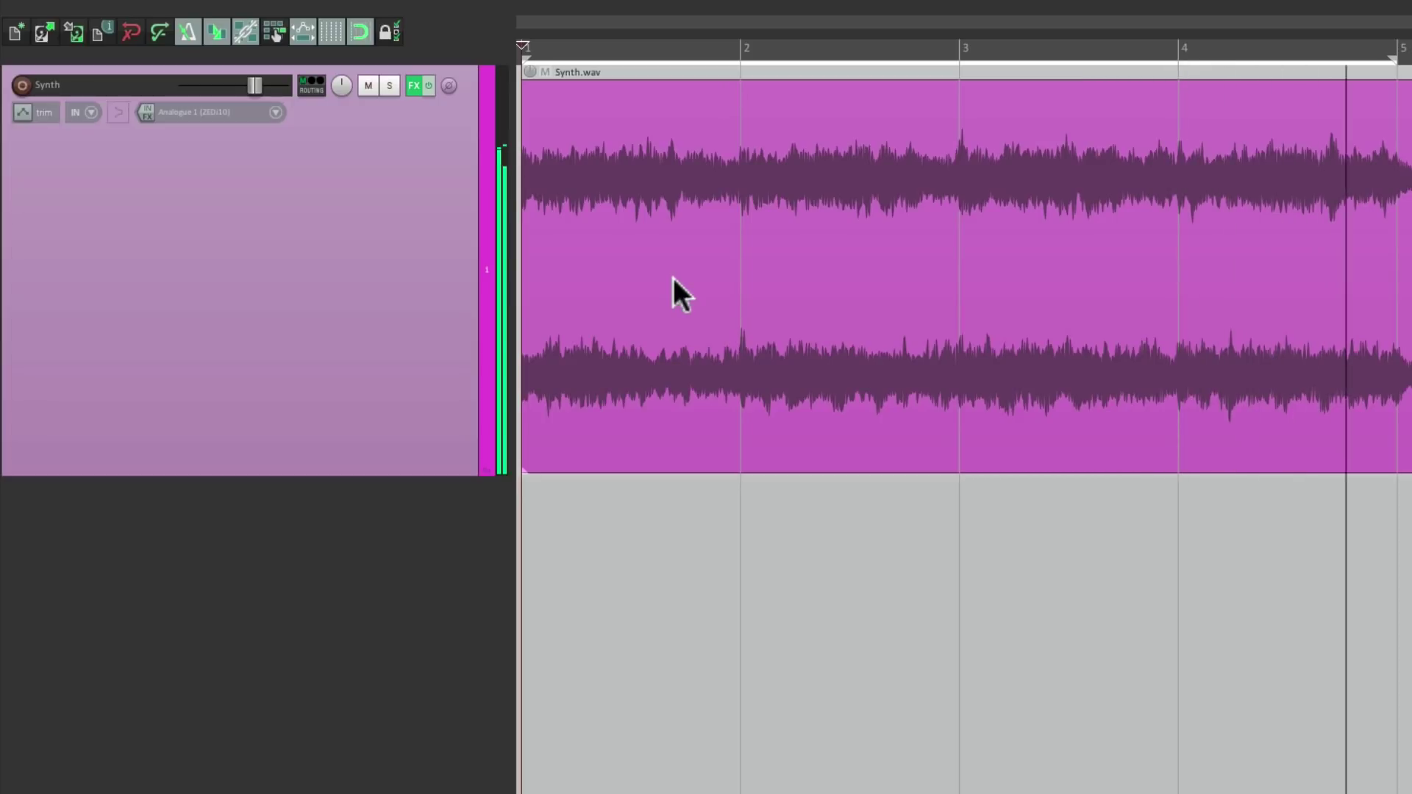
key("space")
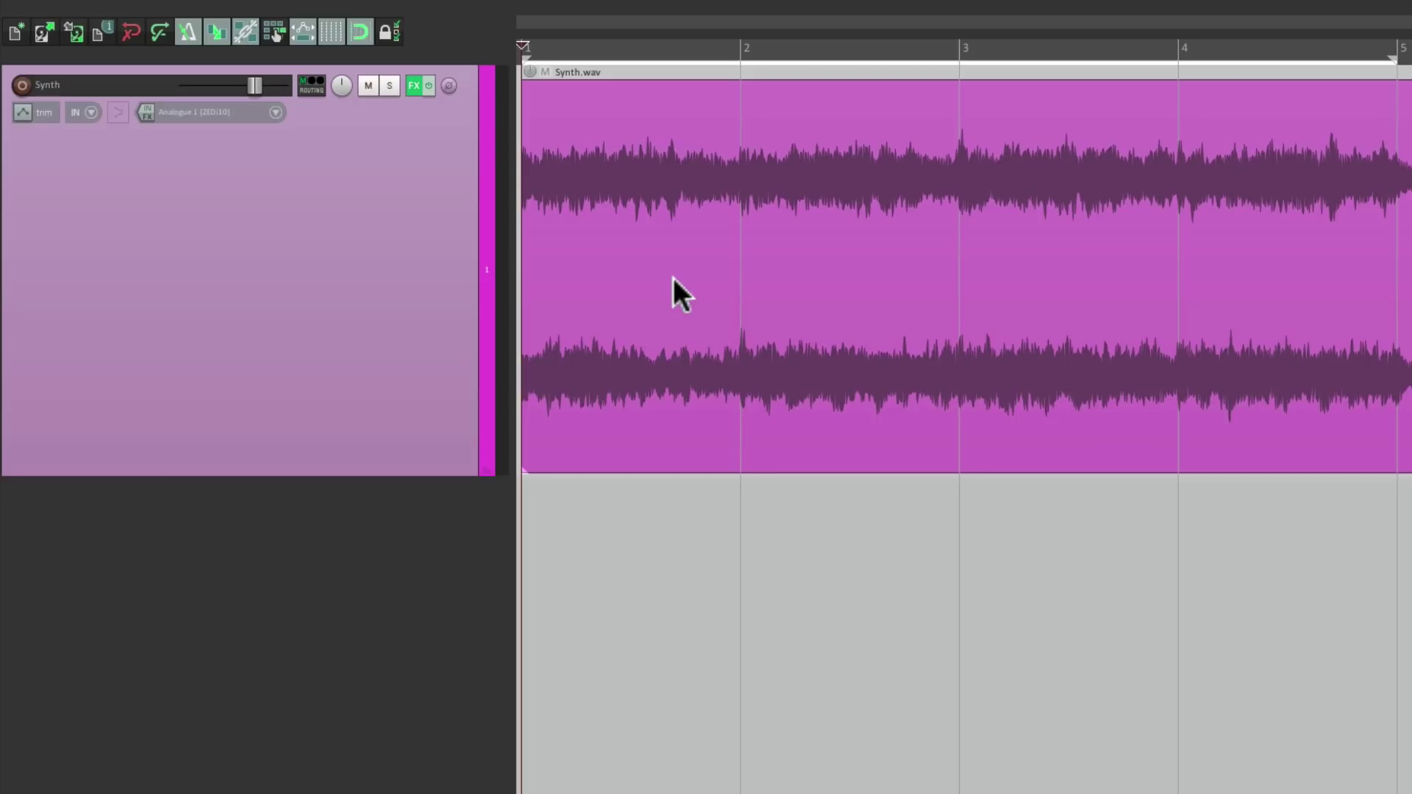
left_click(413, 83)
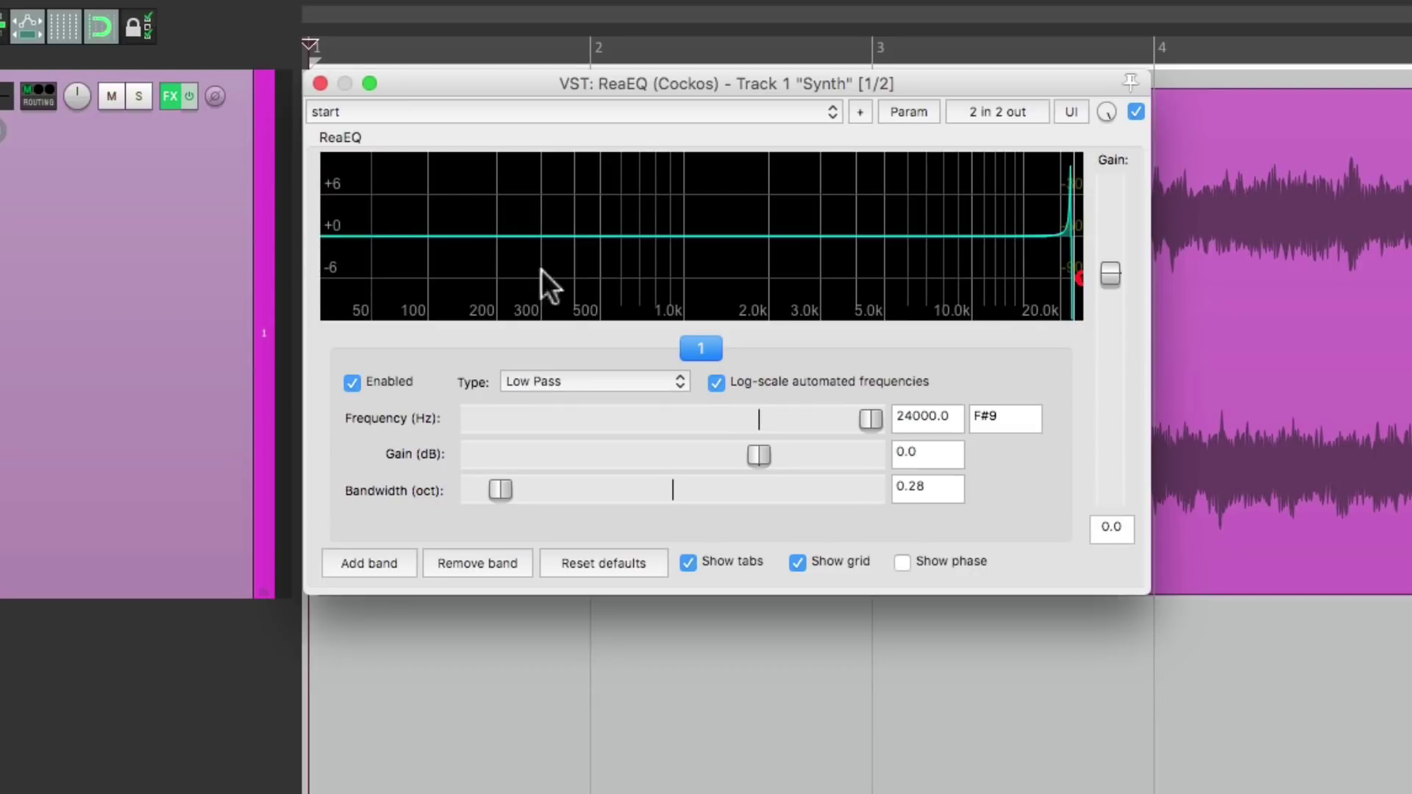
key("space")
mouse_move(863, 418)
left_mouse_down()
mouse_move(589, 435)
mouse_move(868, 425)
left_mouse_up()
key("space")
left_click(899, 111)
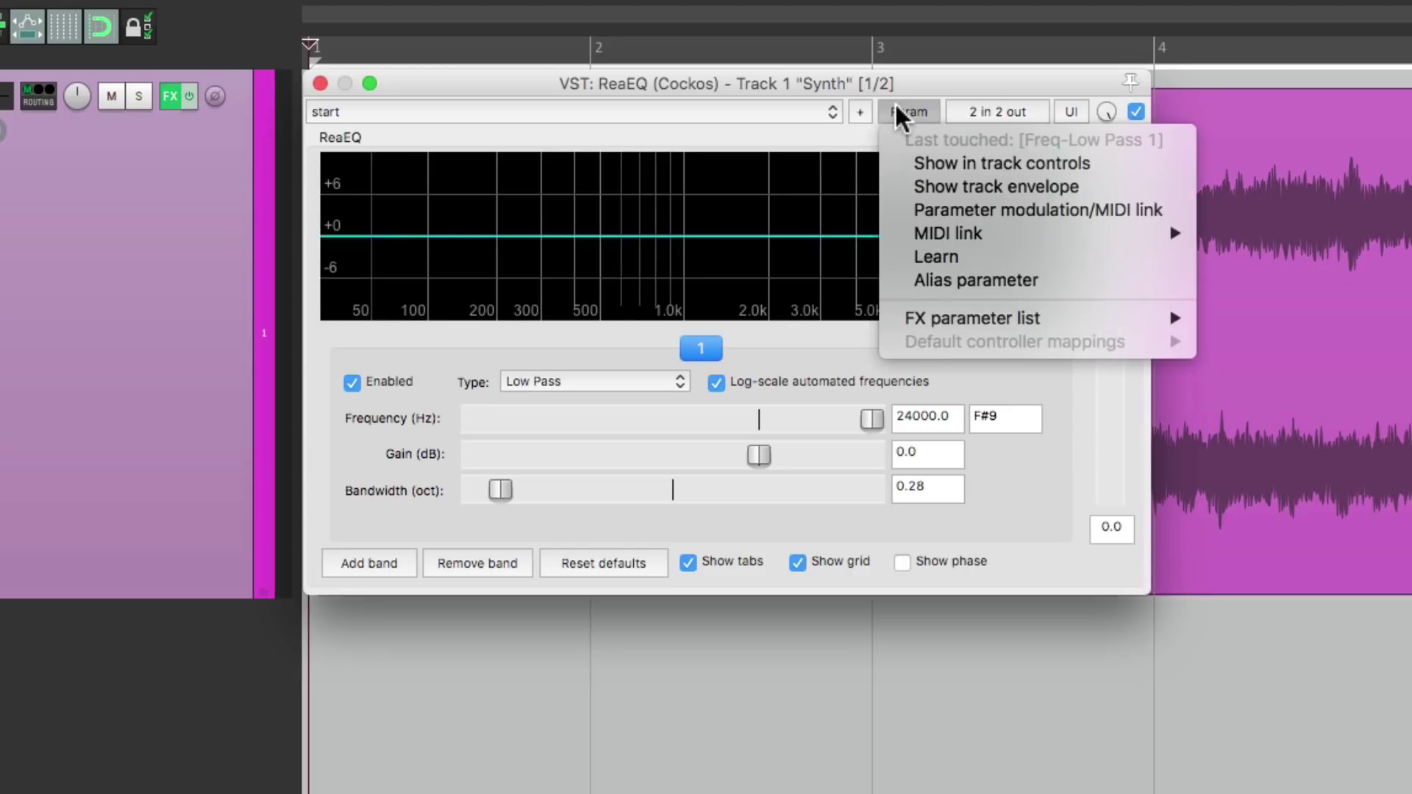
- Enable LFO parameter modulation on ReaEQ's low-pass frequency and listen to the sweep
left_click(898, 211)
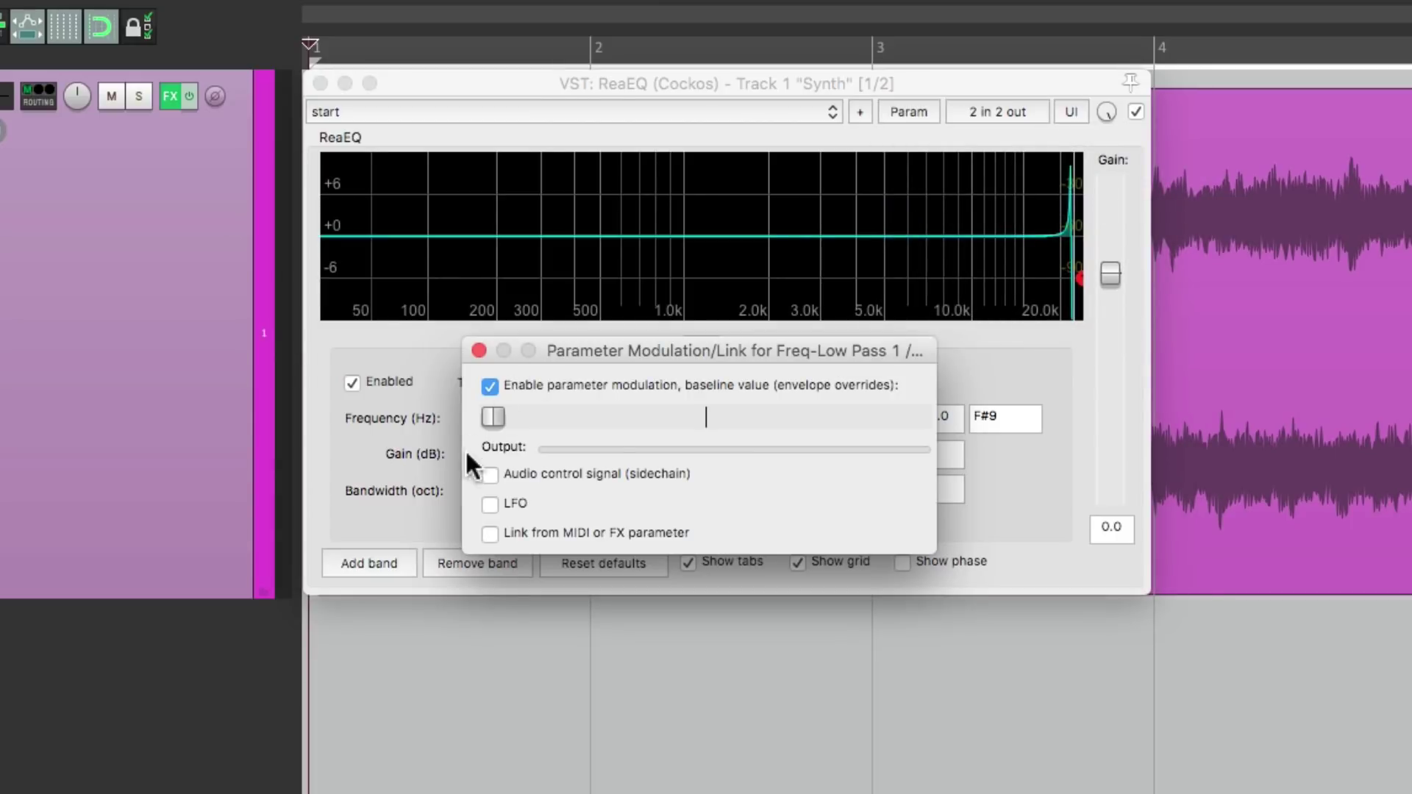
left_click(490, 504)
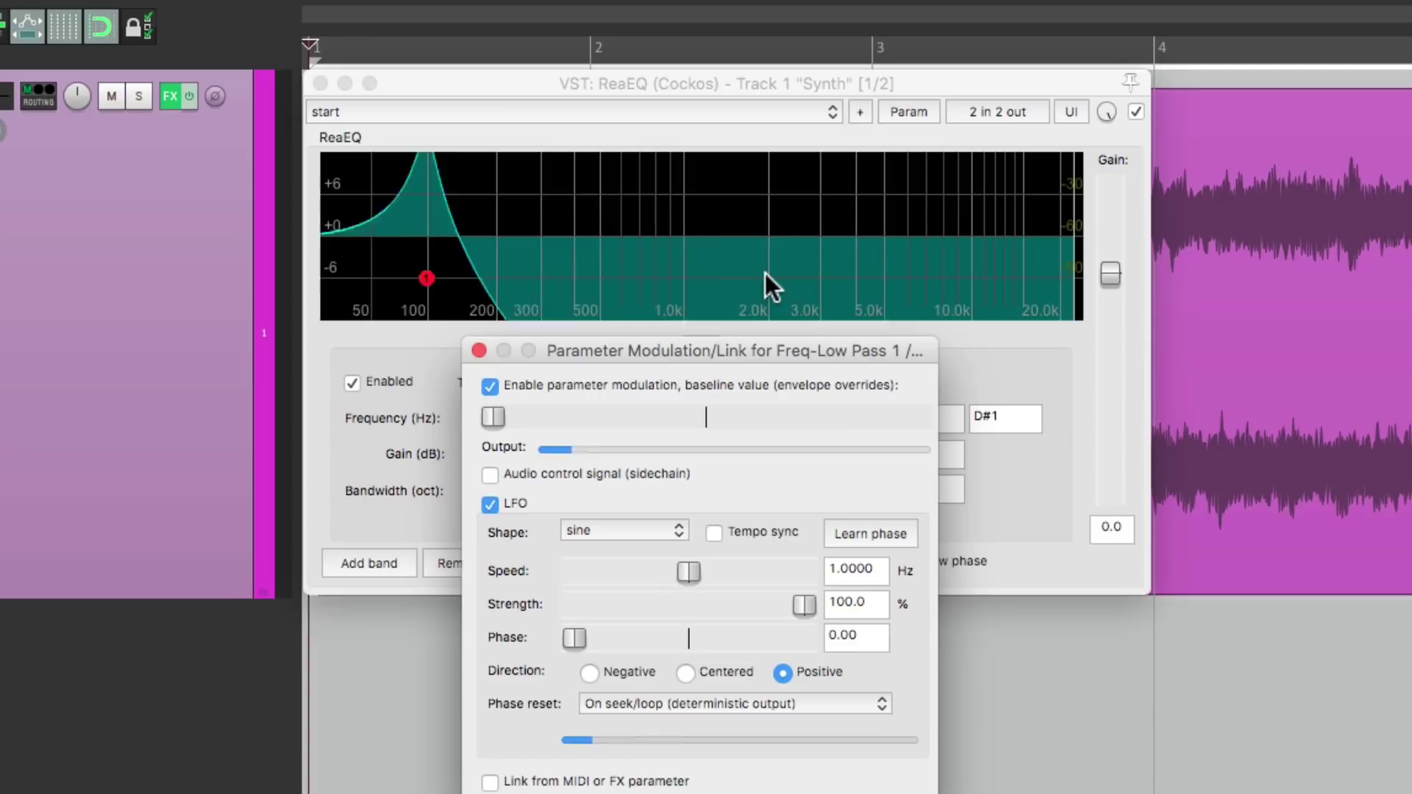
key("space")
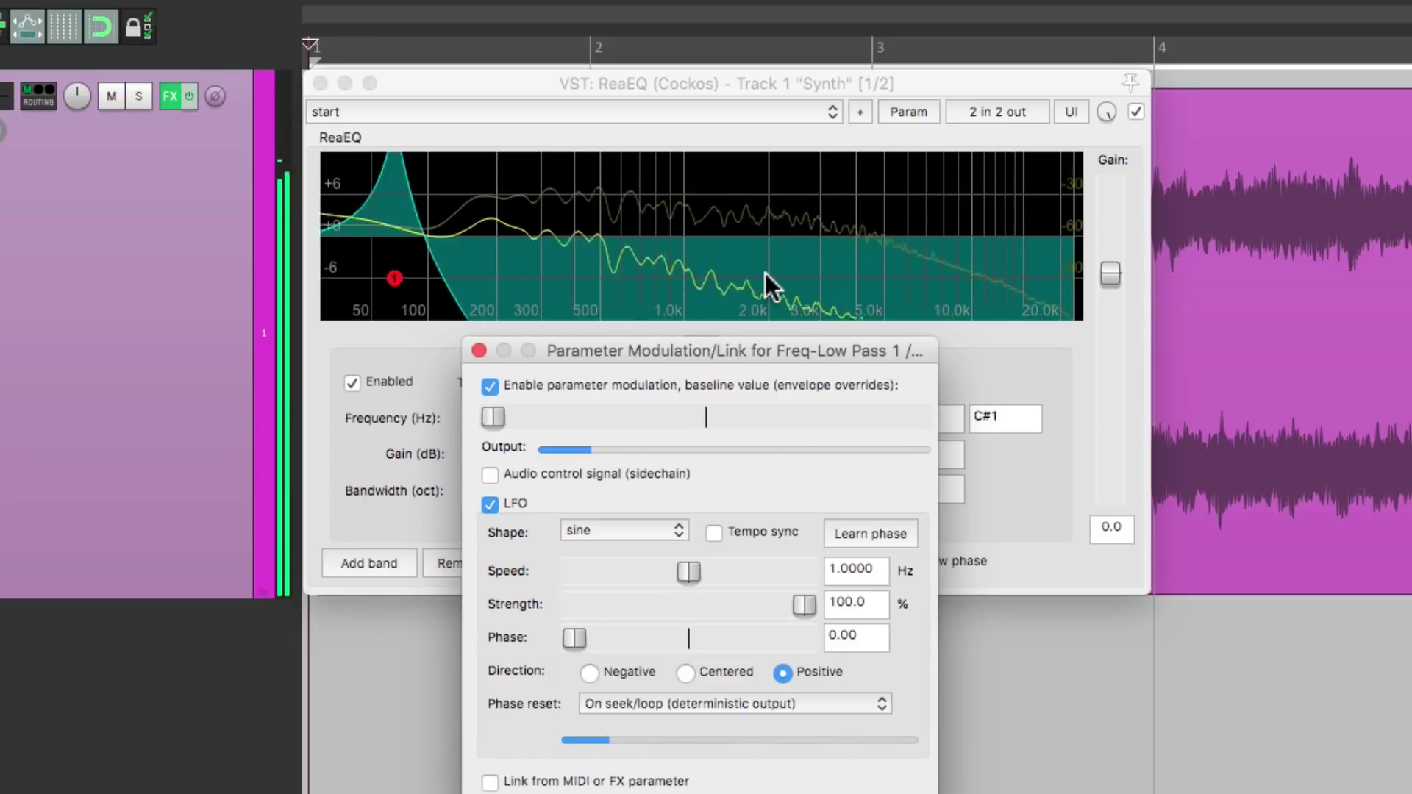
key("space")
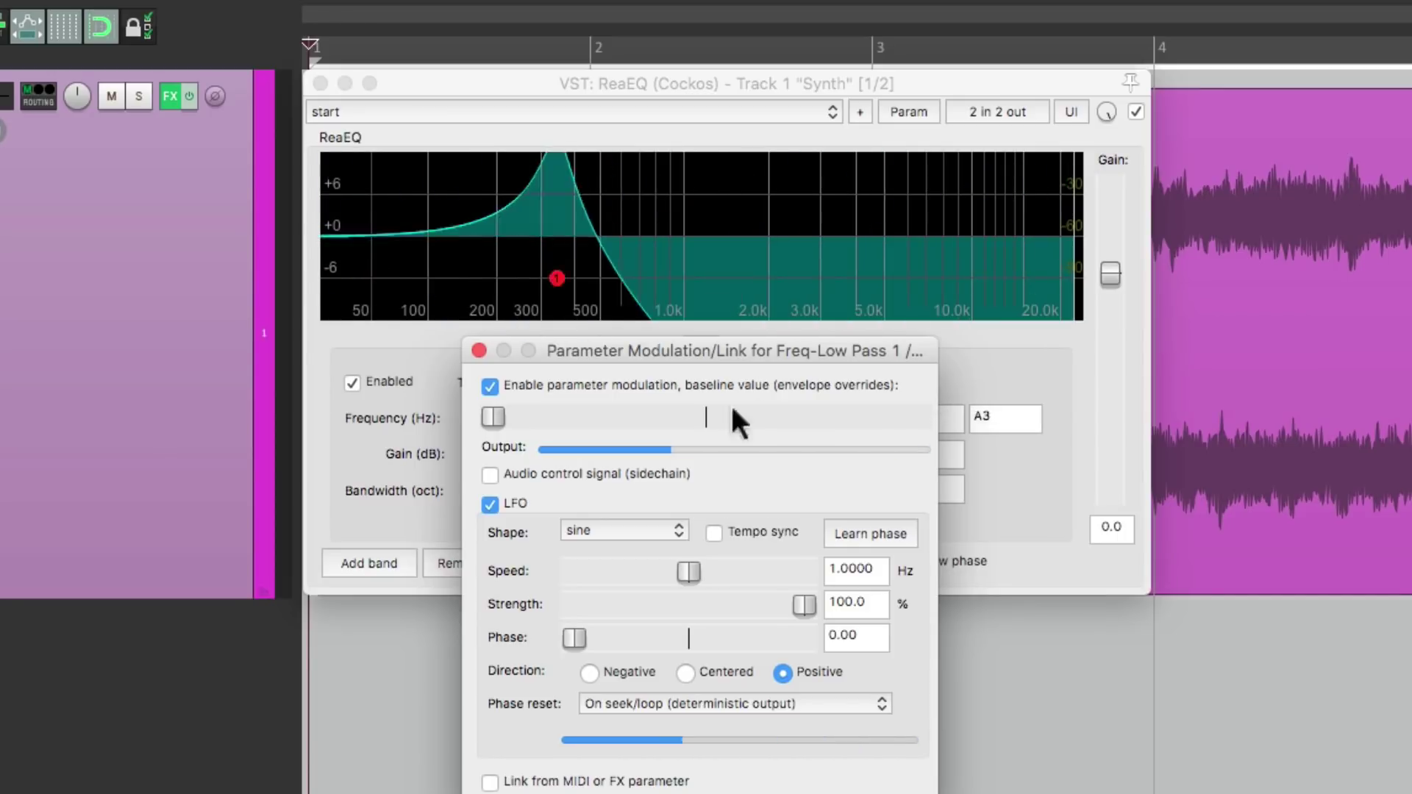
- Set LFO speed 0.6 Hz and strength 60.9%, raise the baseline, audition, then disable the LFO
left_click_drag(692, 568, 643, 566)
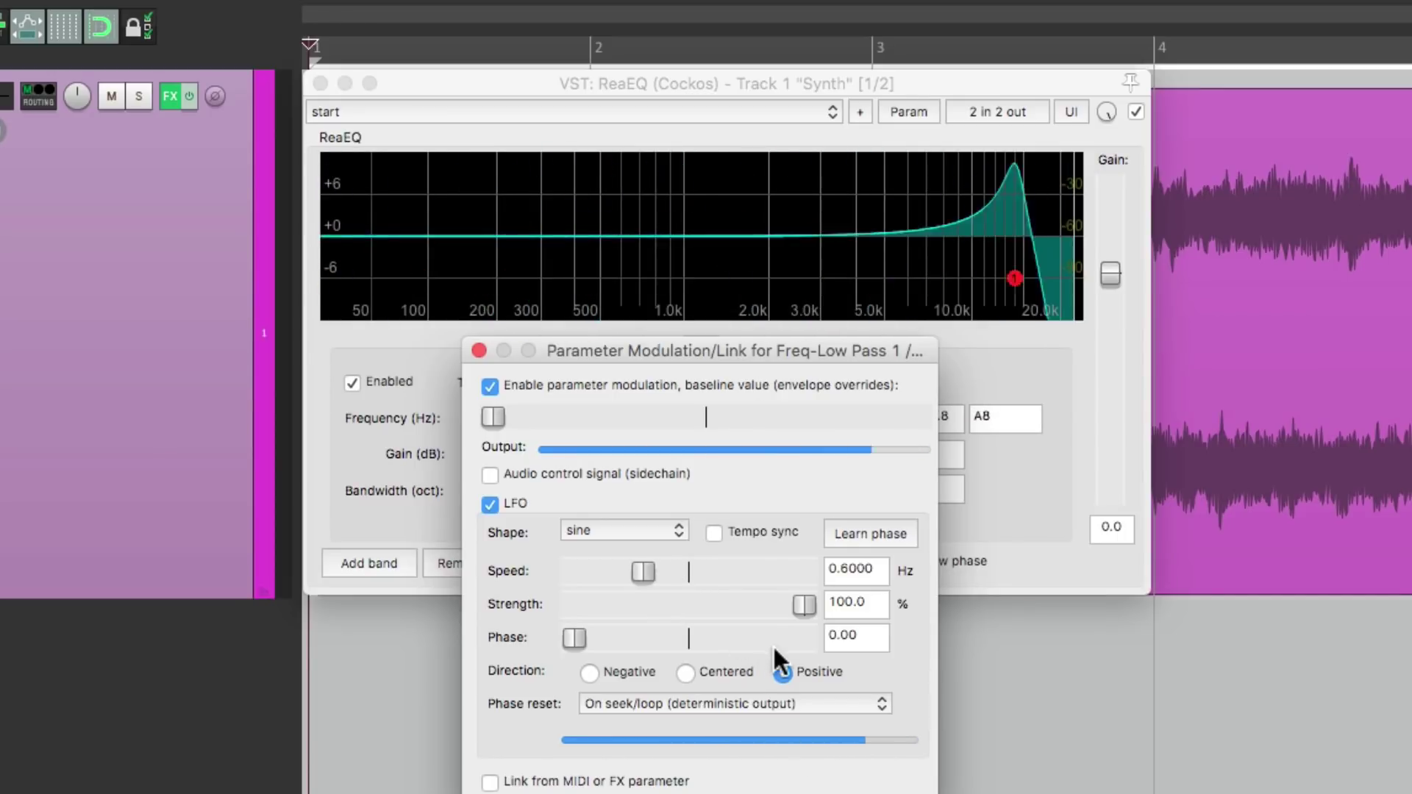
left_click_drag(793, 609, 707, 608)
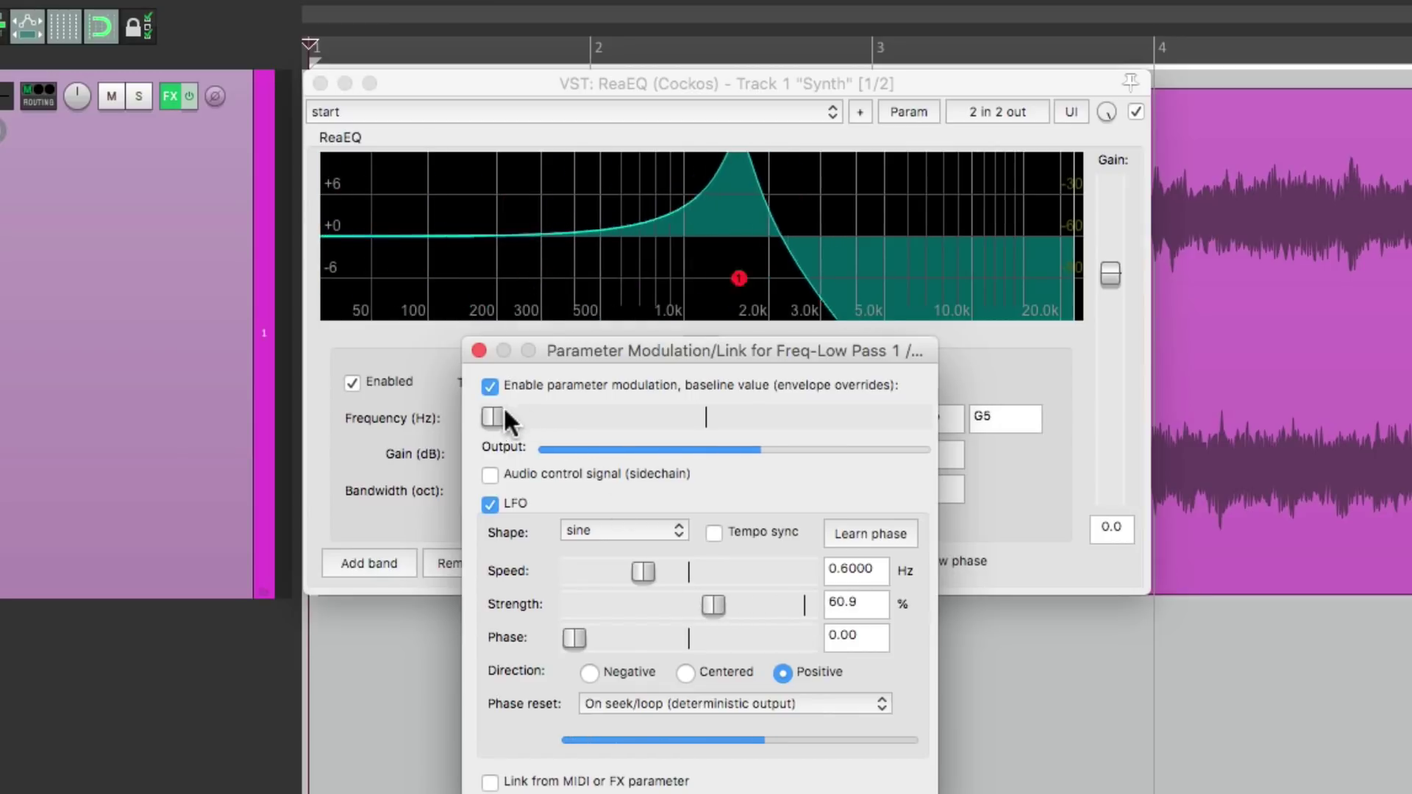
left_click_drag(539, 415, 695, 416)
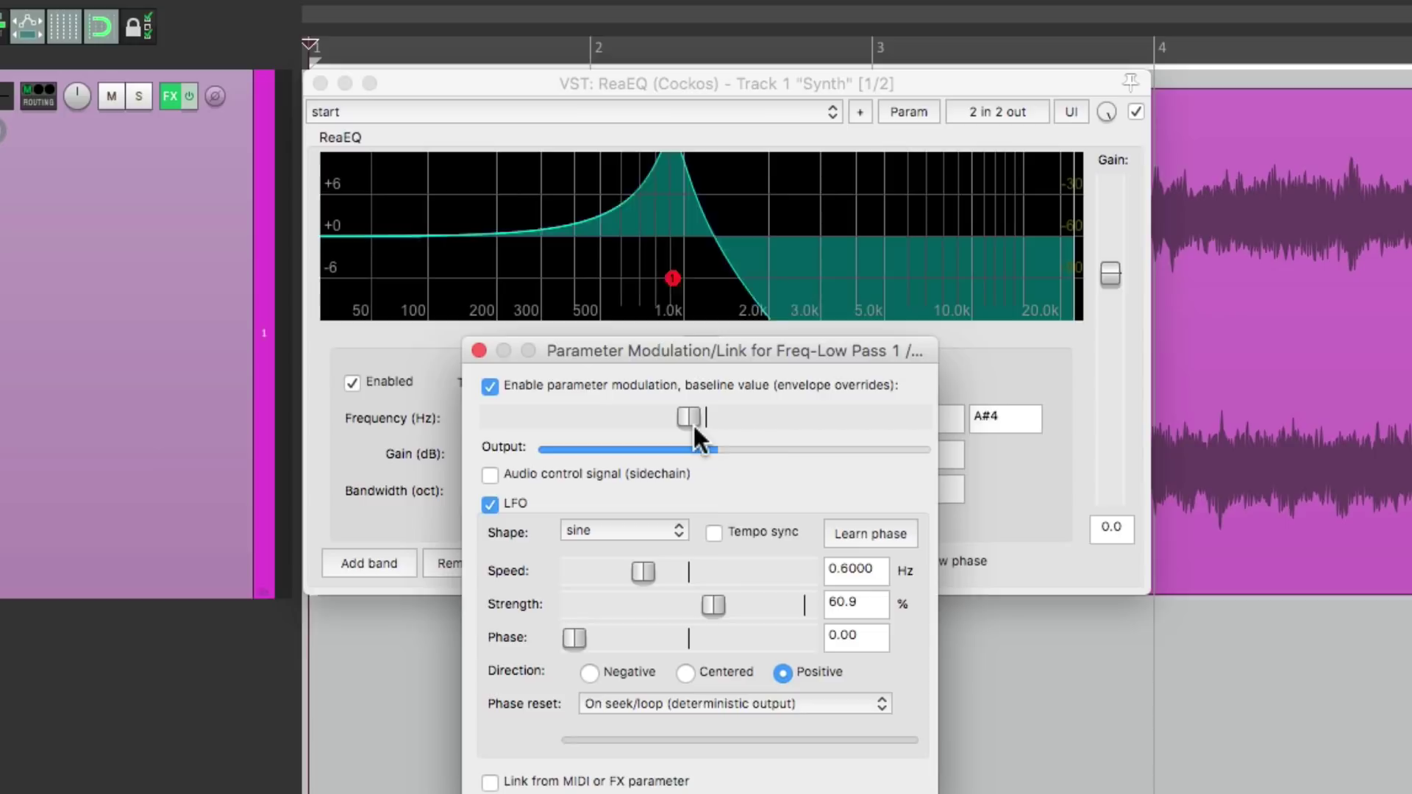
key("space")
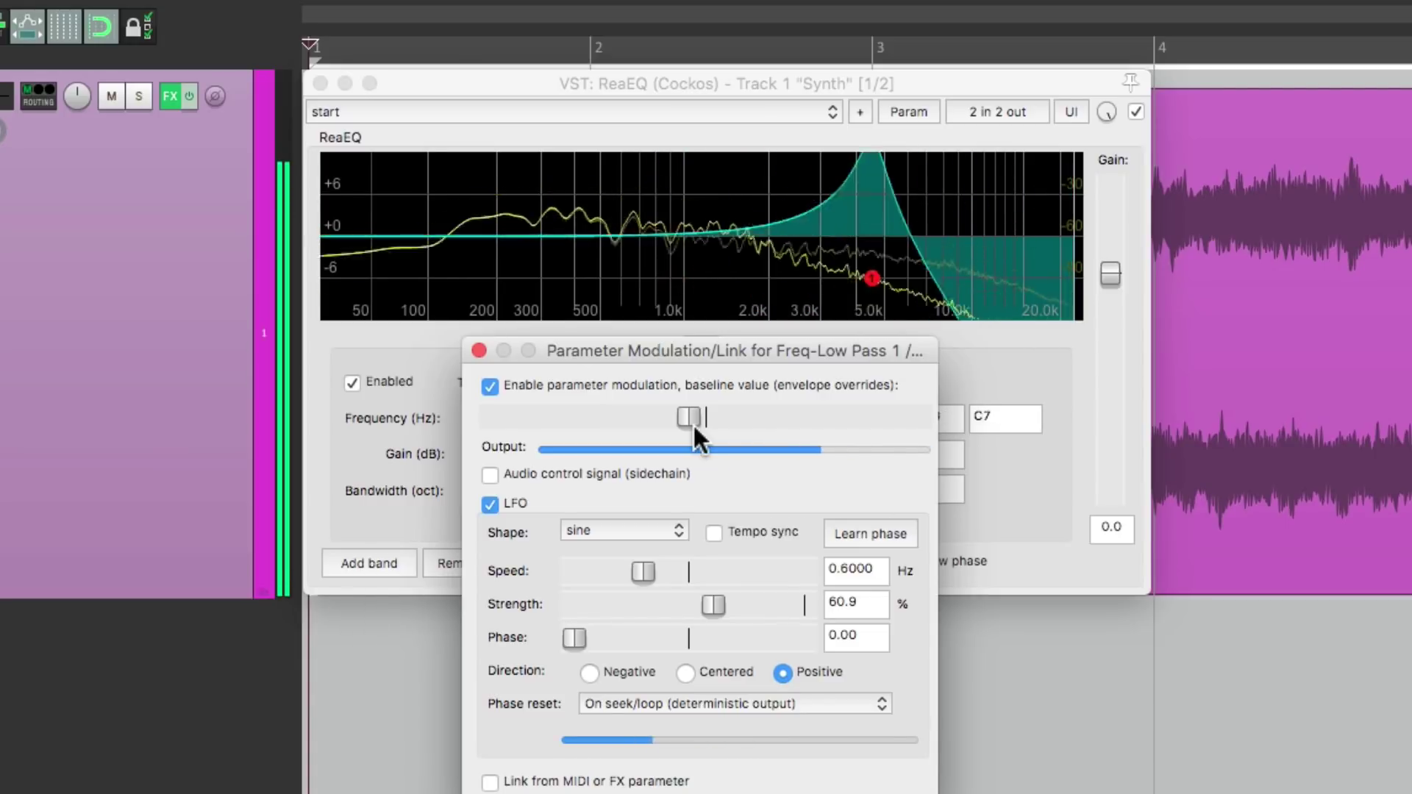
key("space")
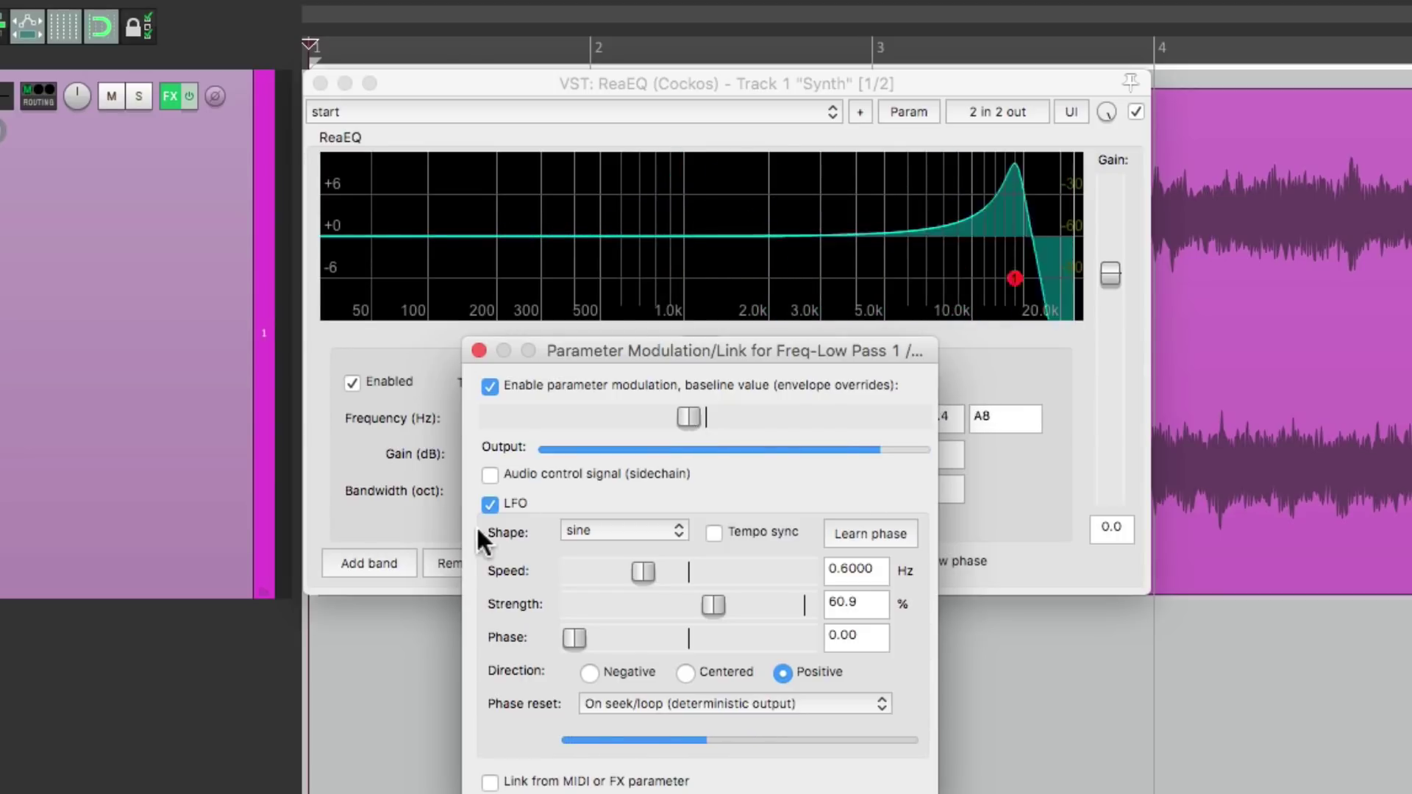
left_click(489, 504)
- Return low-pass frequency to 24000 Hz, show its envelope lane, and add an automation item over bars 1–5
left_click(479, 350)
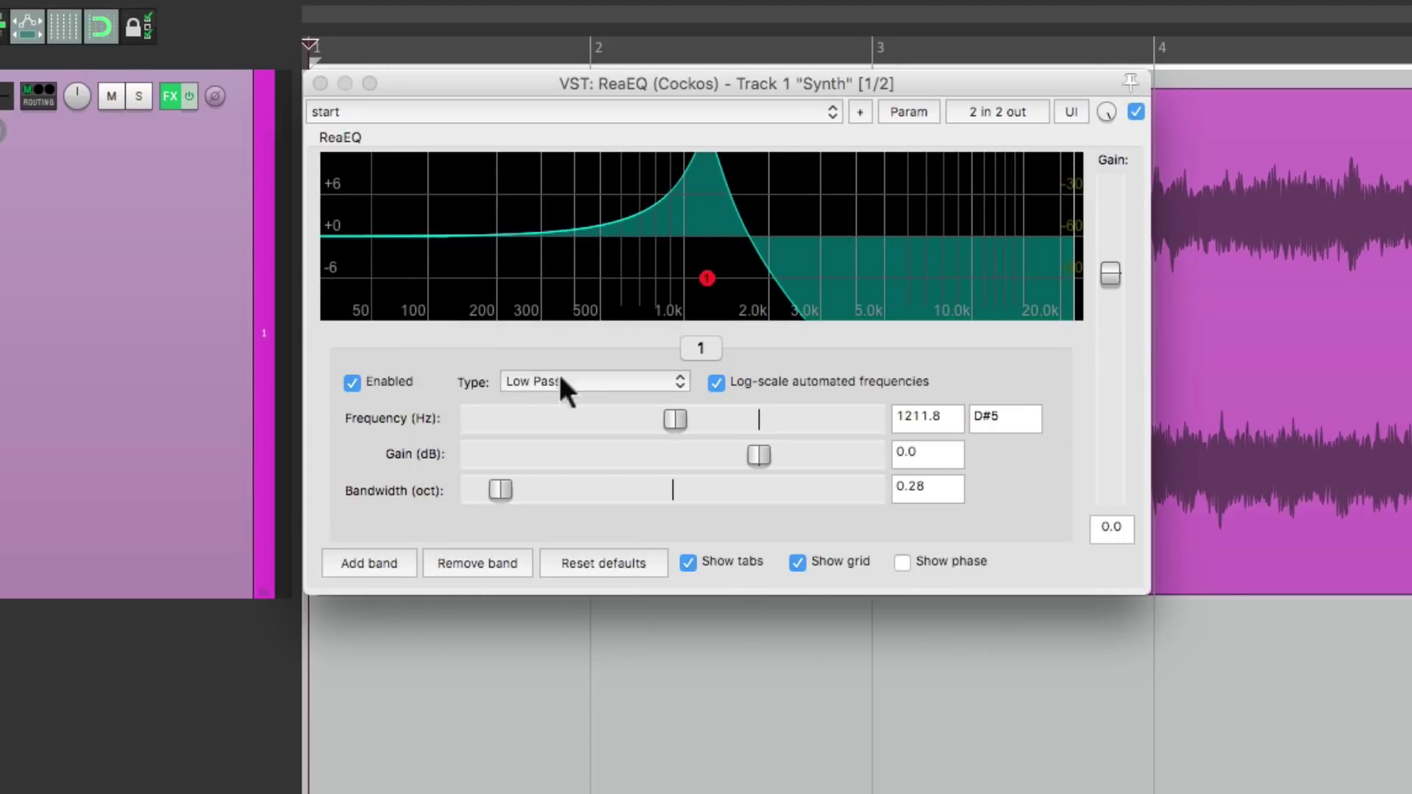
left_click_drag(674, 415, 918, 451)
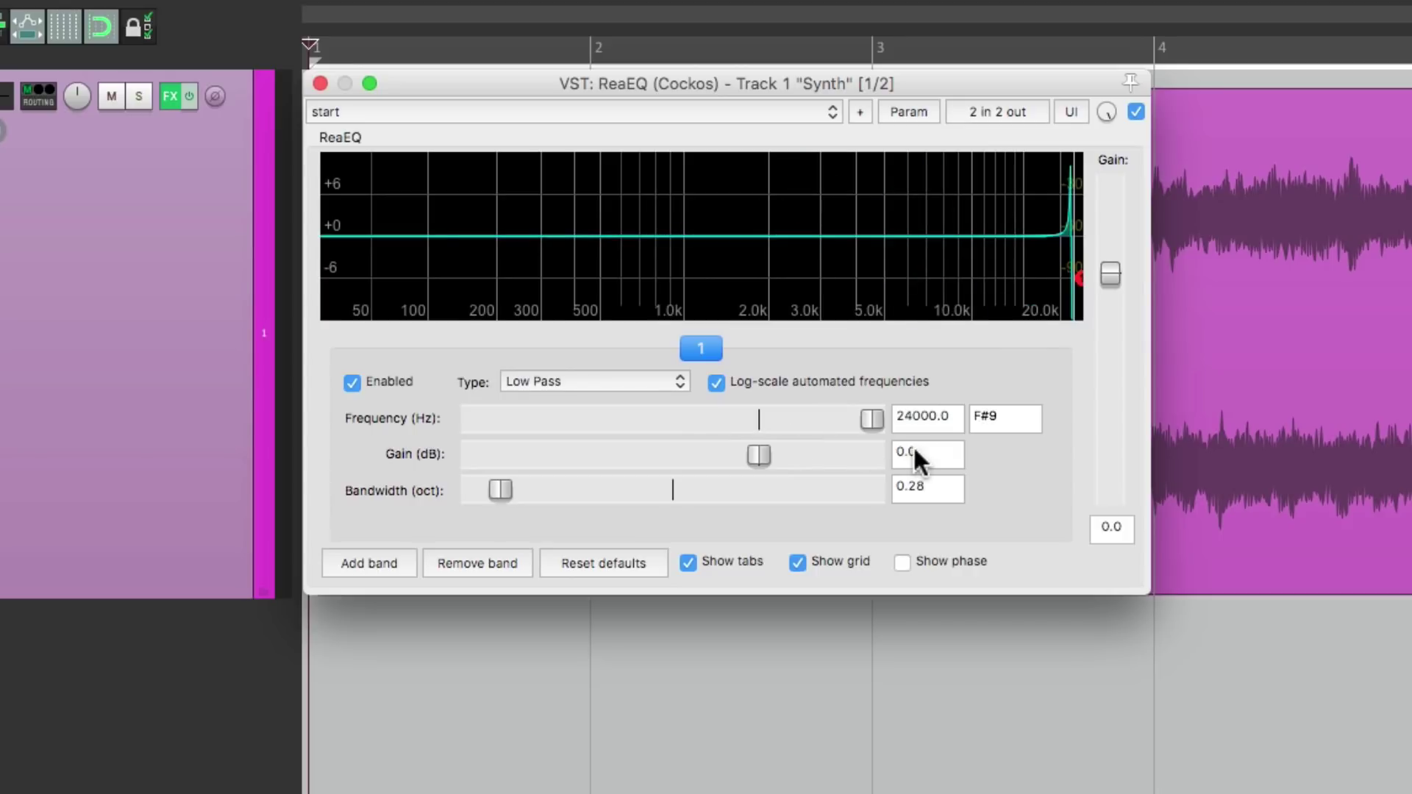
left_click(908, 115)
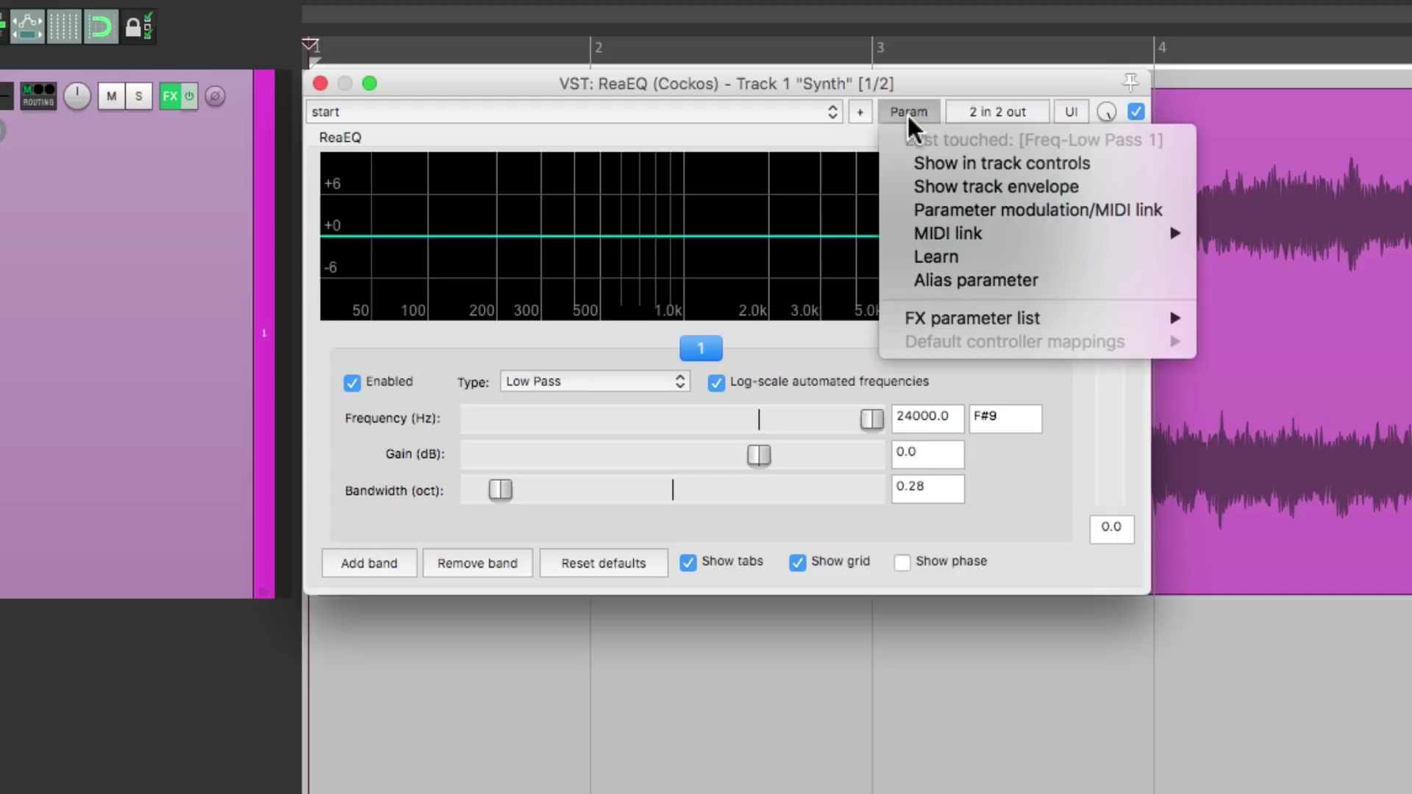
left_click(899, 188)
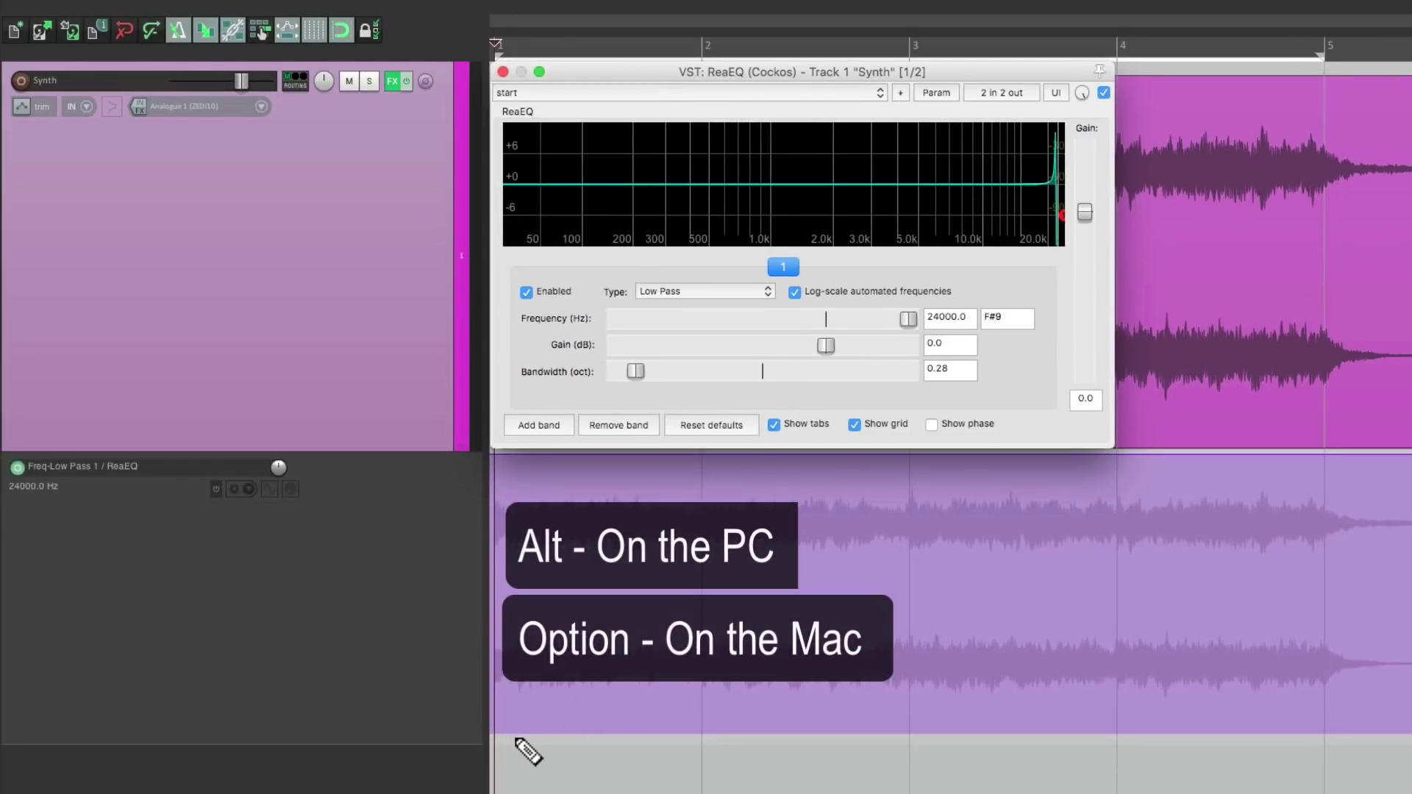
left_click_drag(519, 752, 1320, 736)
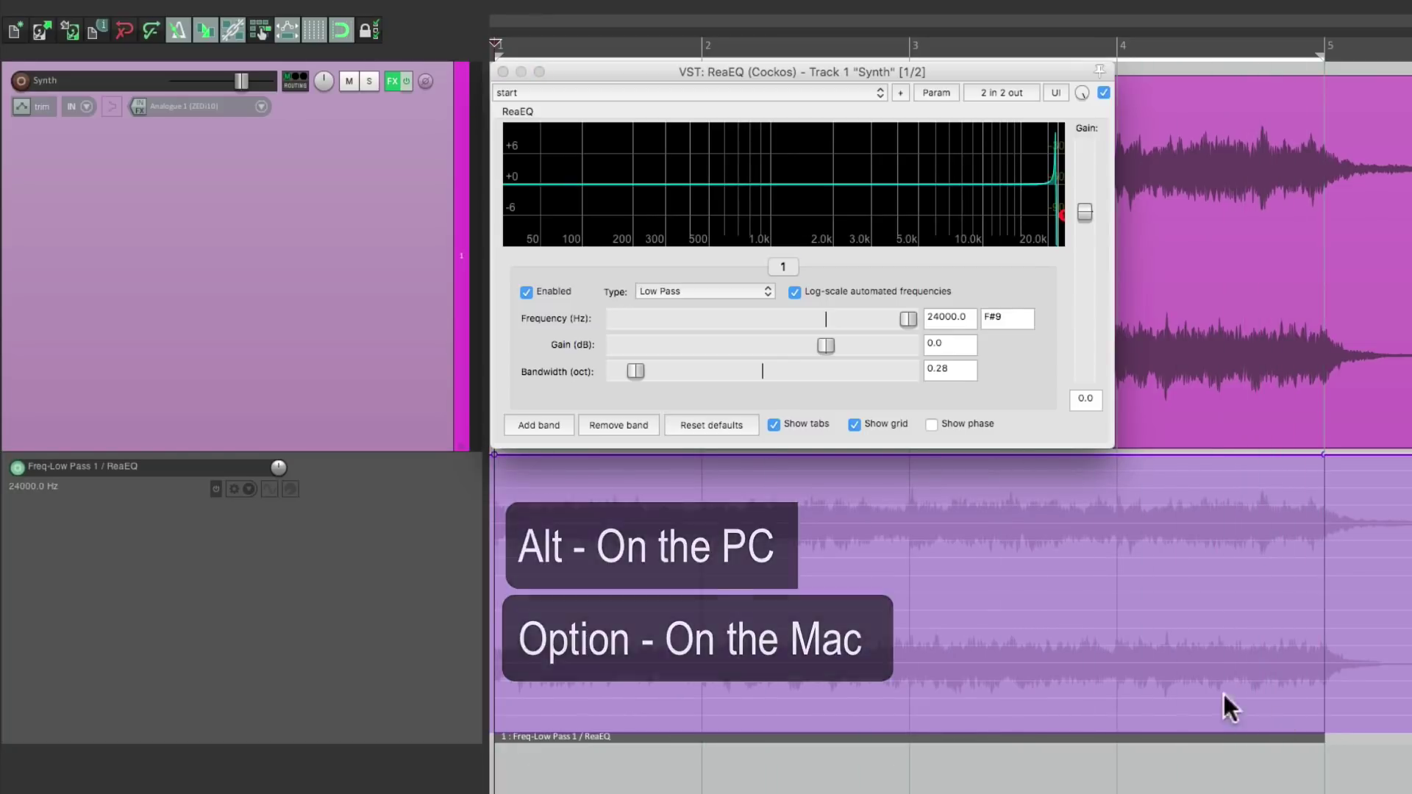
- Give the low-pass automation item a parametric sine LFO: 12 cycles, baseline 18, amplitude 25
double_click(662, 733)
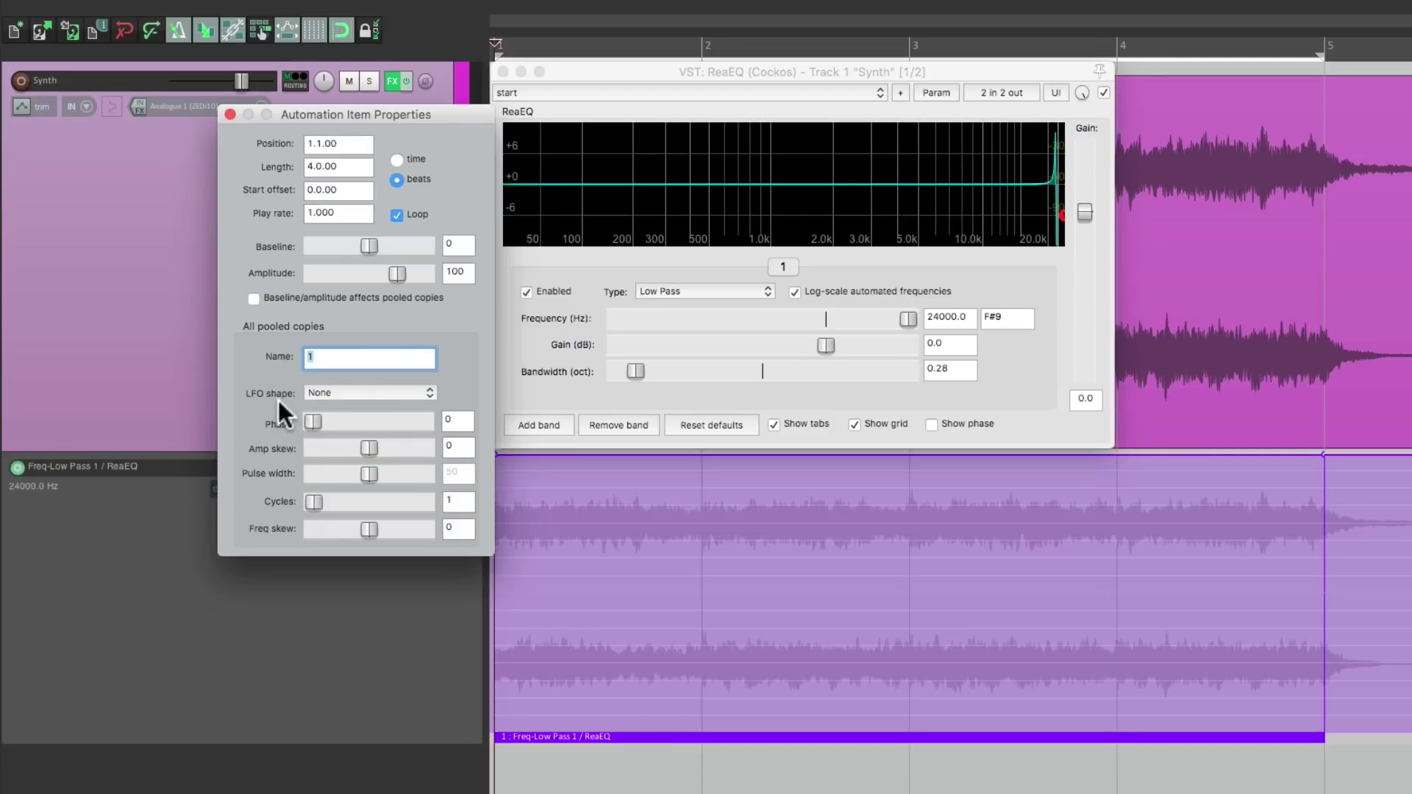
left_click(378, 390)
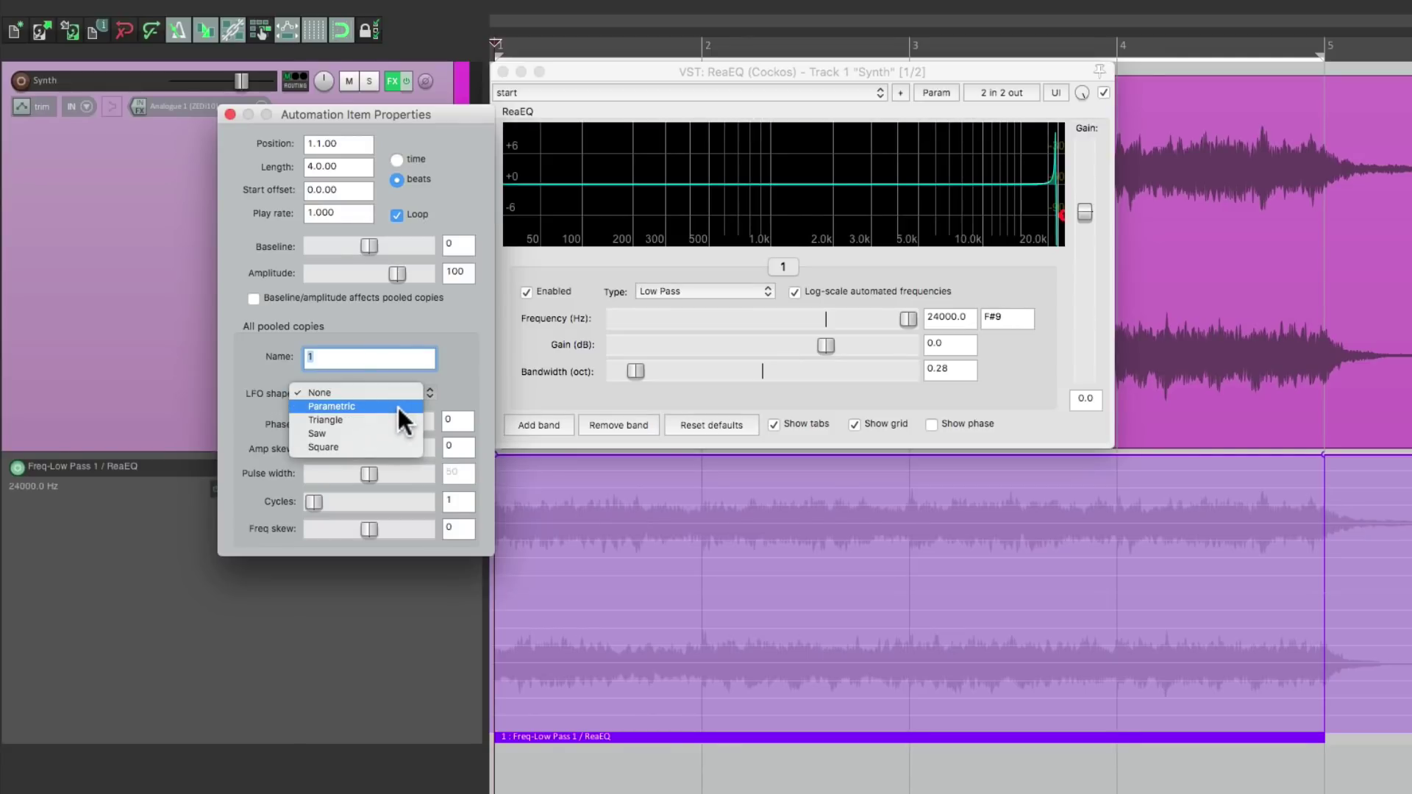
left_click(397, 405)
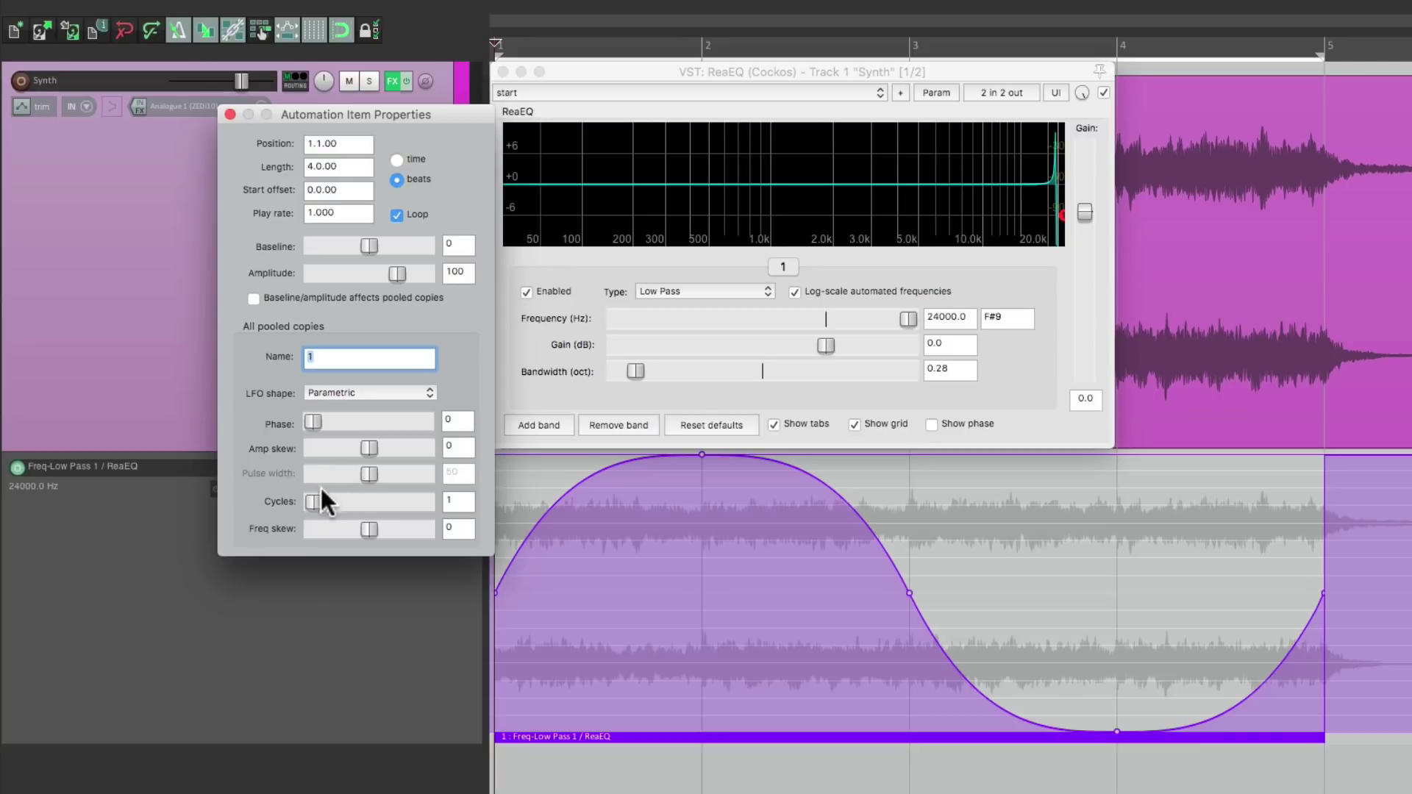
left_click_drag(315, 498, 326, 497)
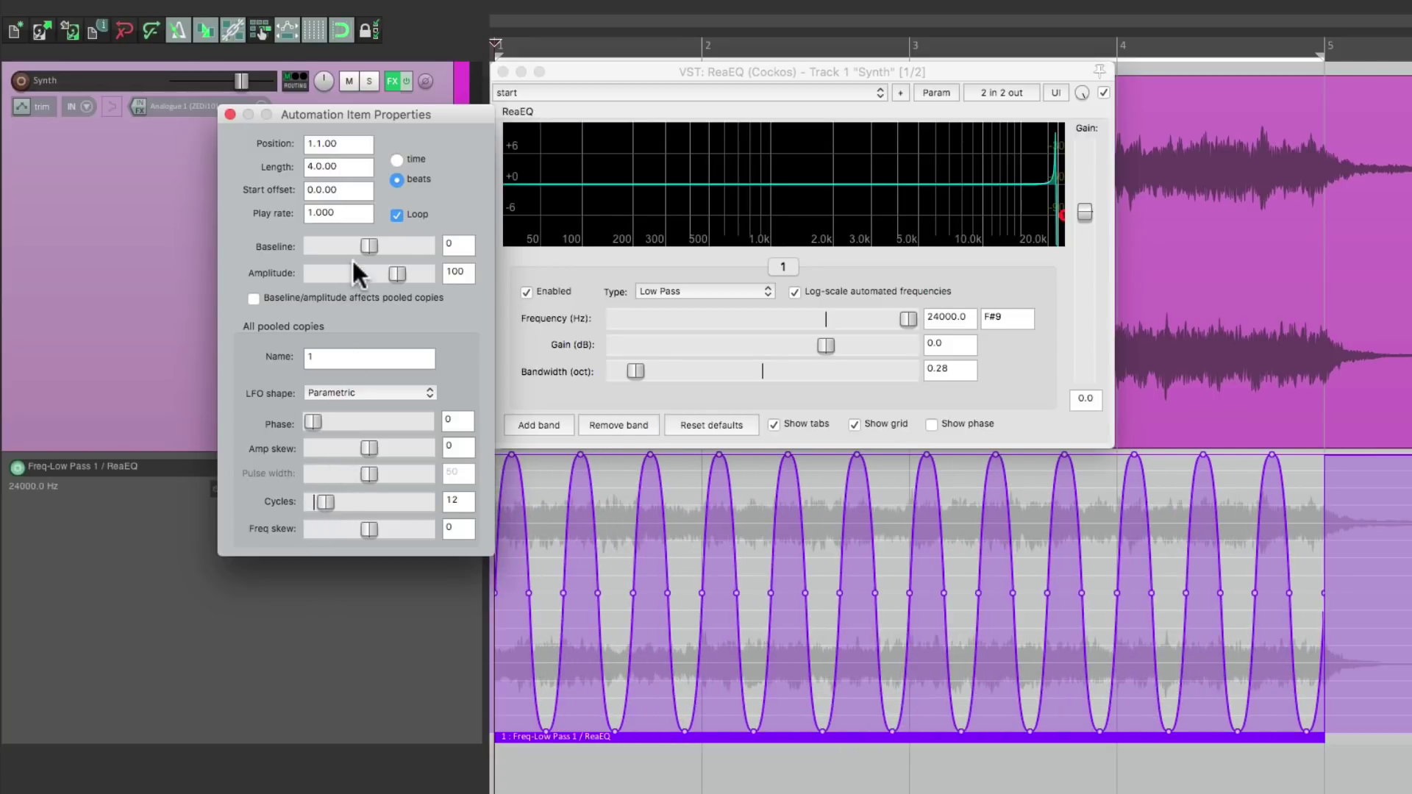
mouse_move(364, 245)
left_mouse_down()
mouse_move(347, 244)
mouse_move(377, 273)
mouse_move(360, 246)
mouse_move(378, 244)
left_mouse_up()
key("space")
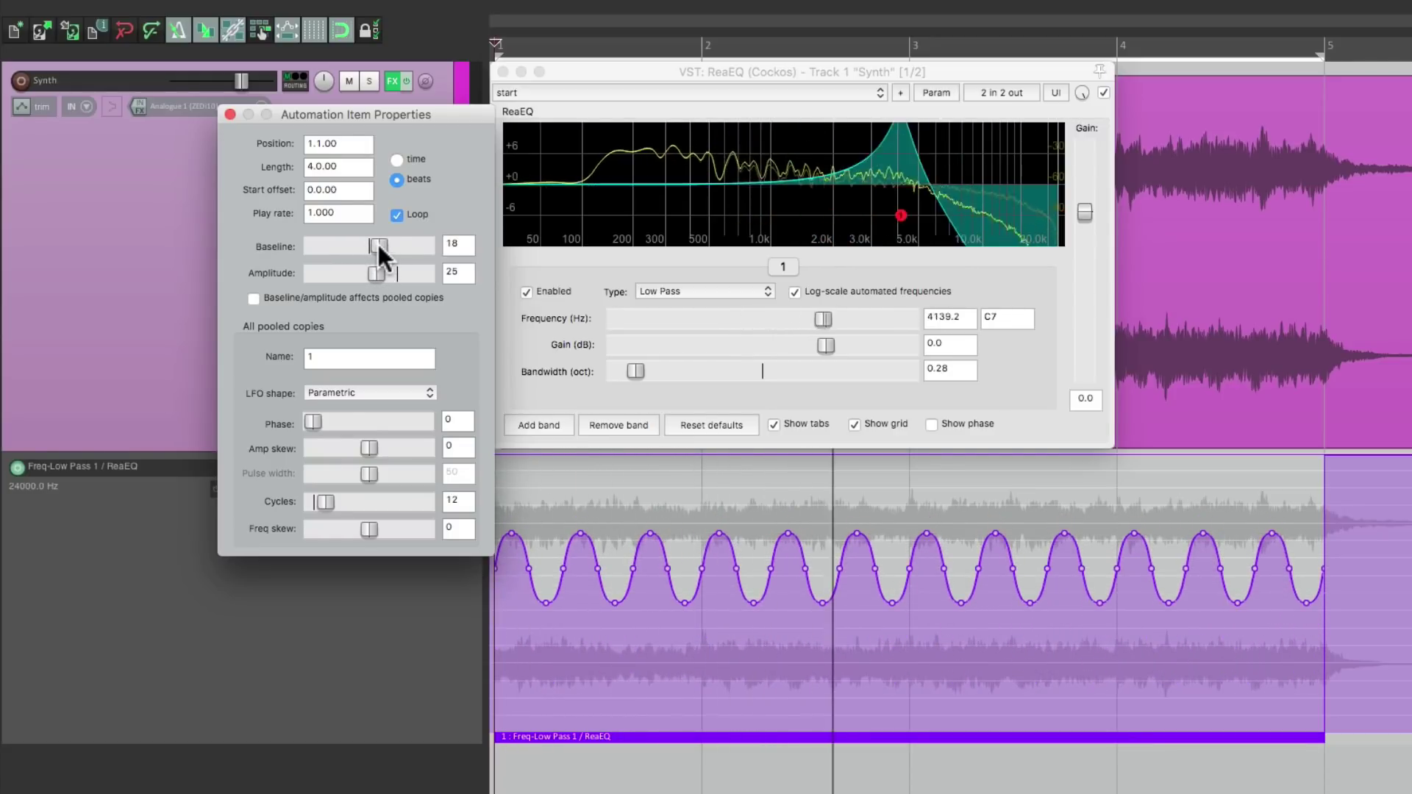
key("space")
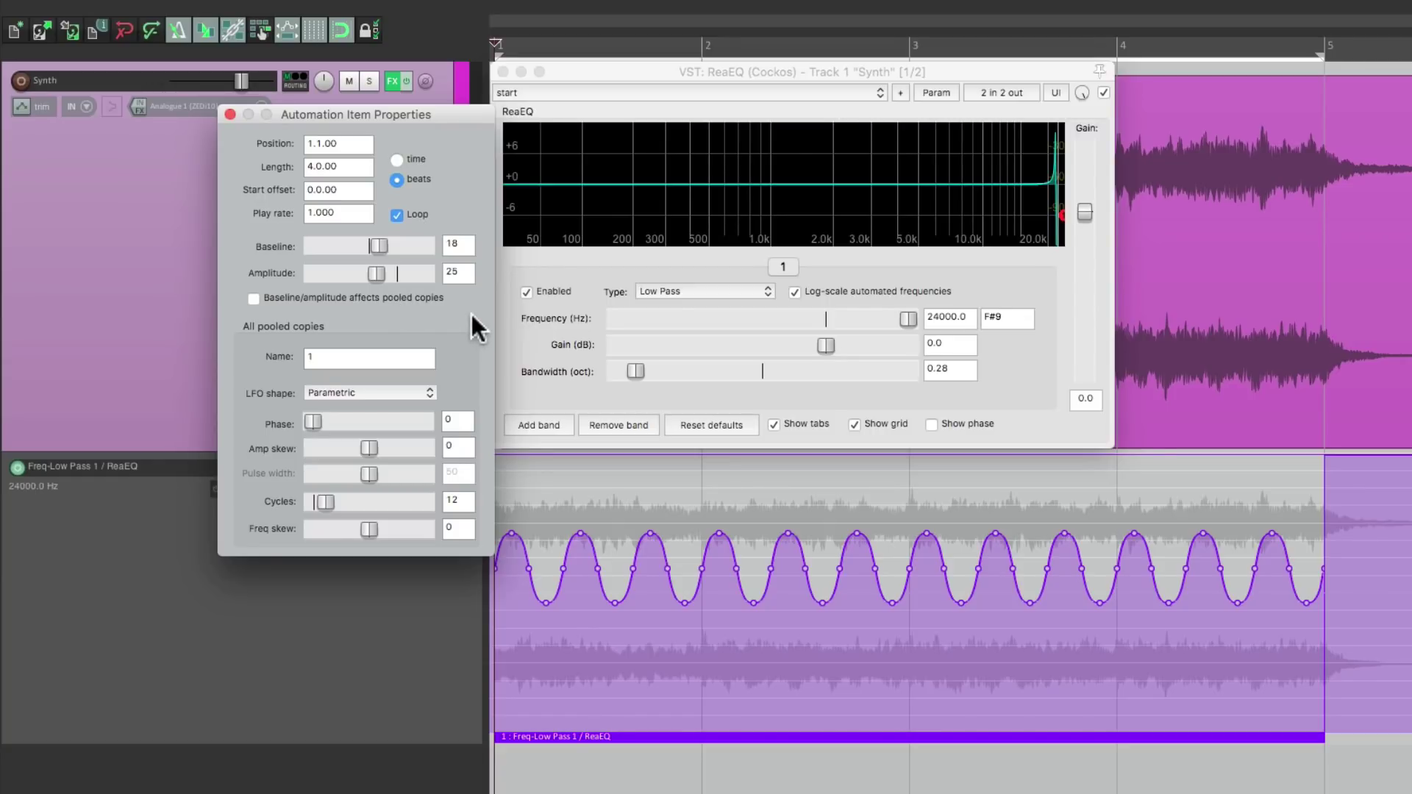
- Clear the low-pass frequency envelope and switch the Synth track to Touch automation mode
left_click(230, 115)
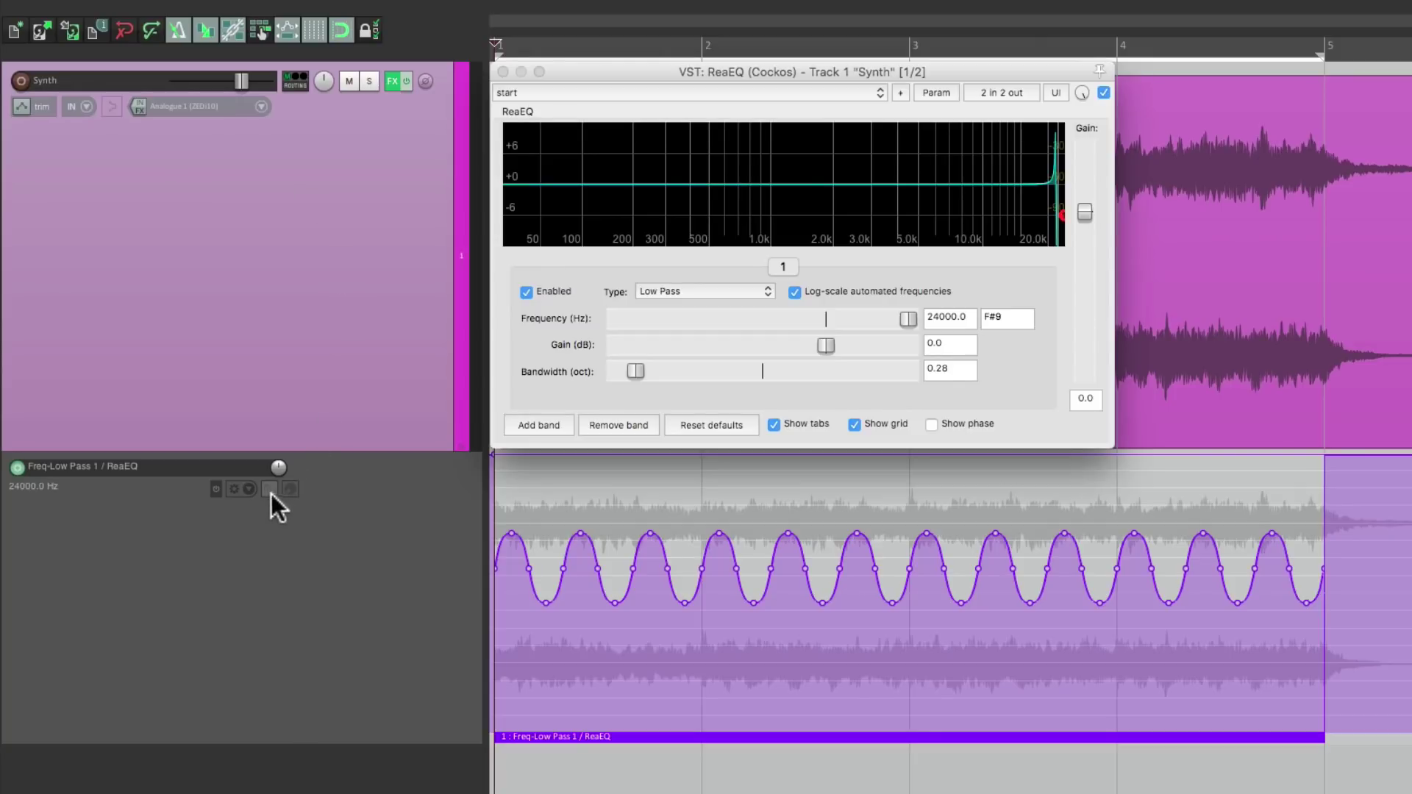
left_click(246, 487)
left_click(262, 540)
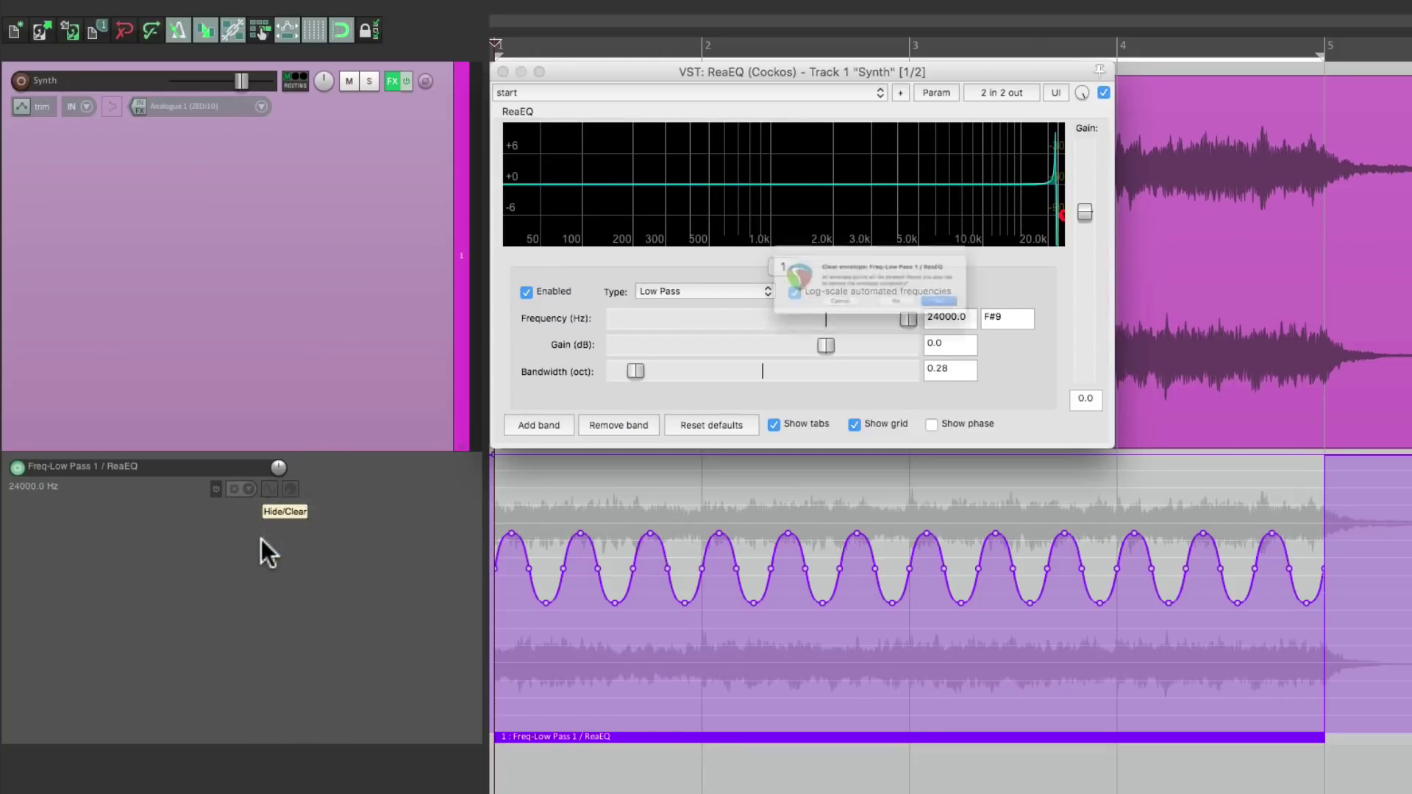
key("Return")
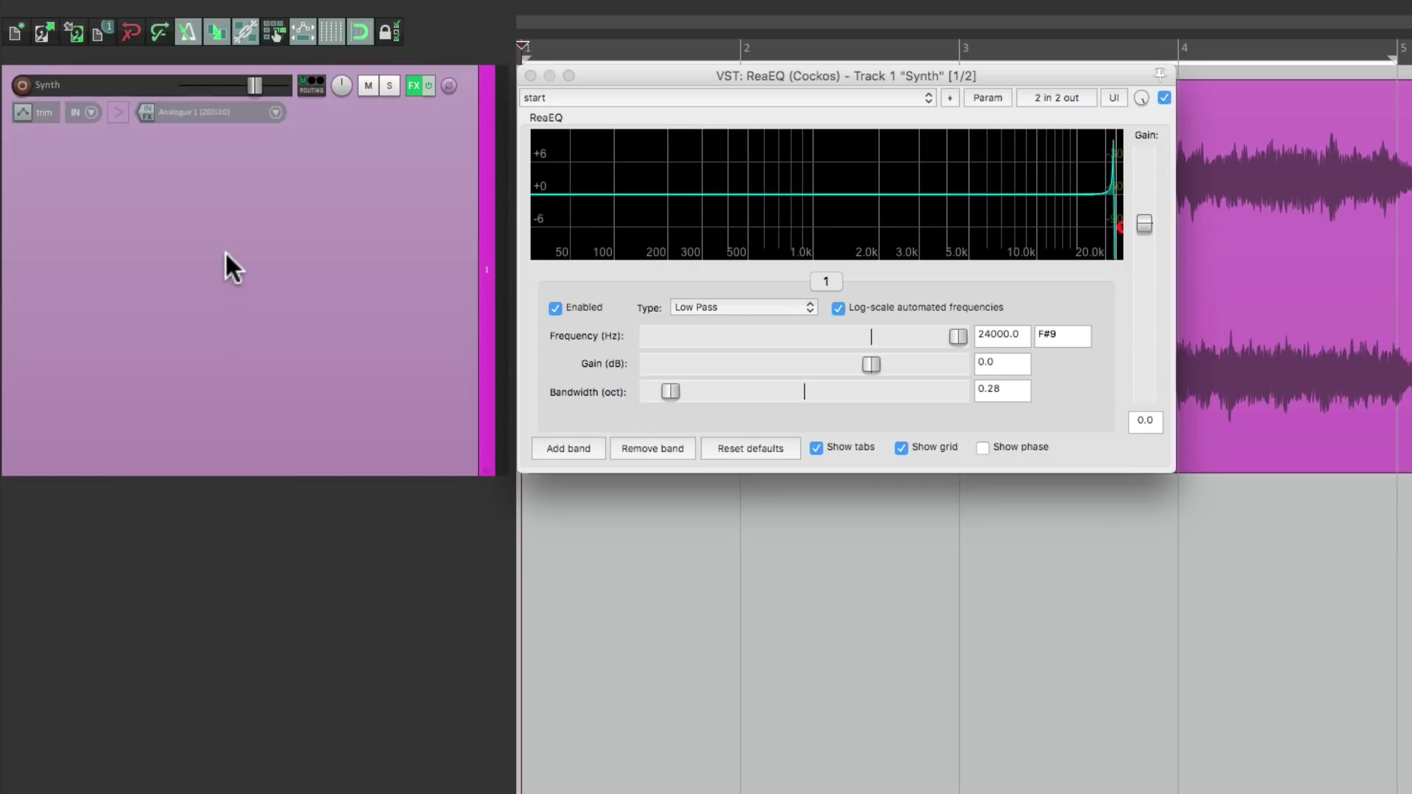
left_click(20, 114)
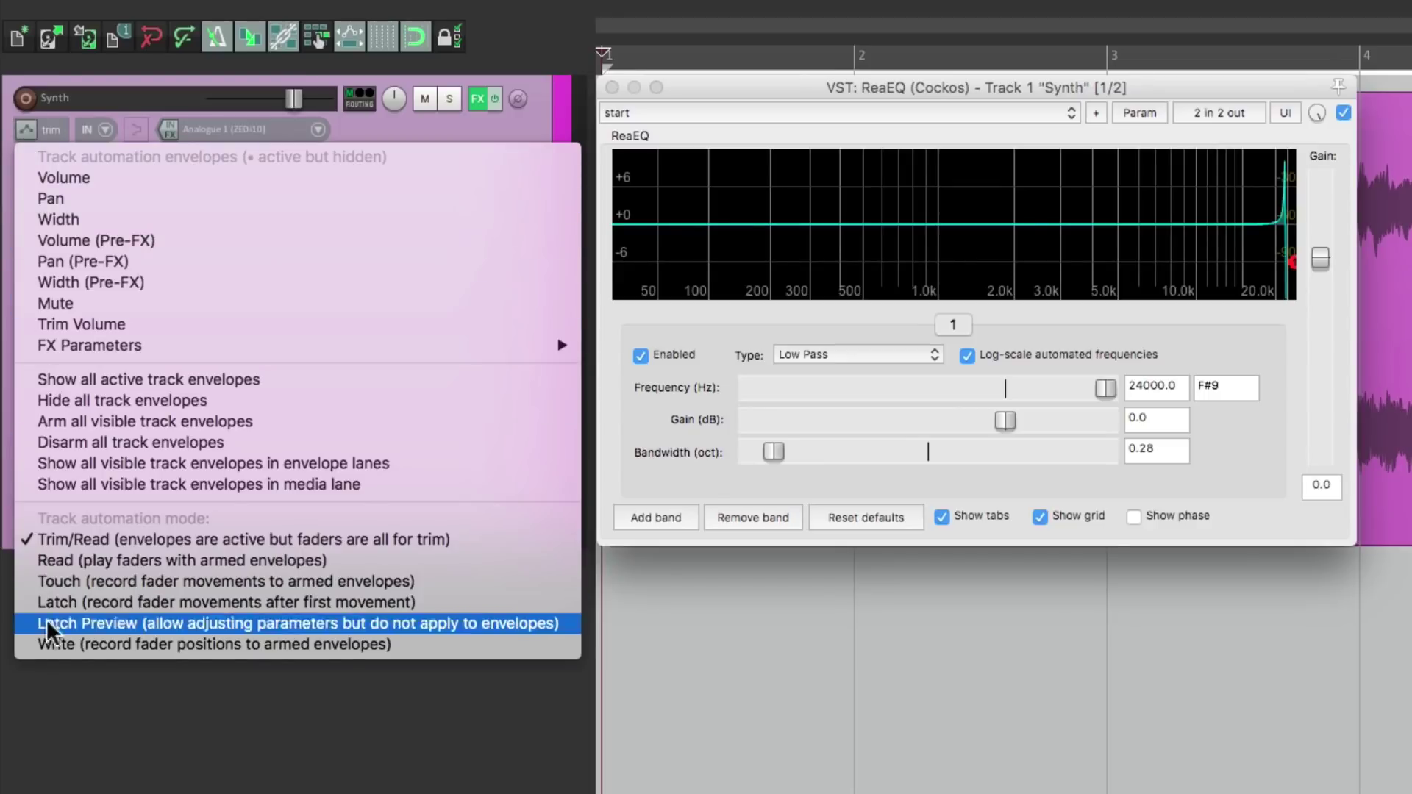
left_click(25, 584)
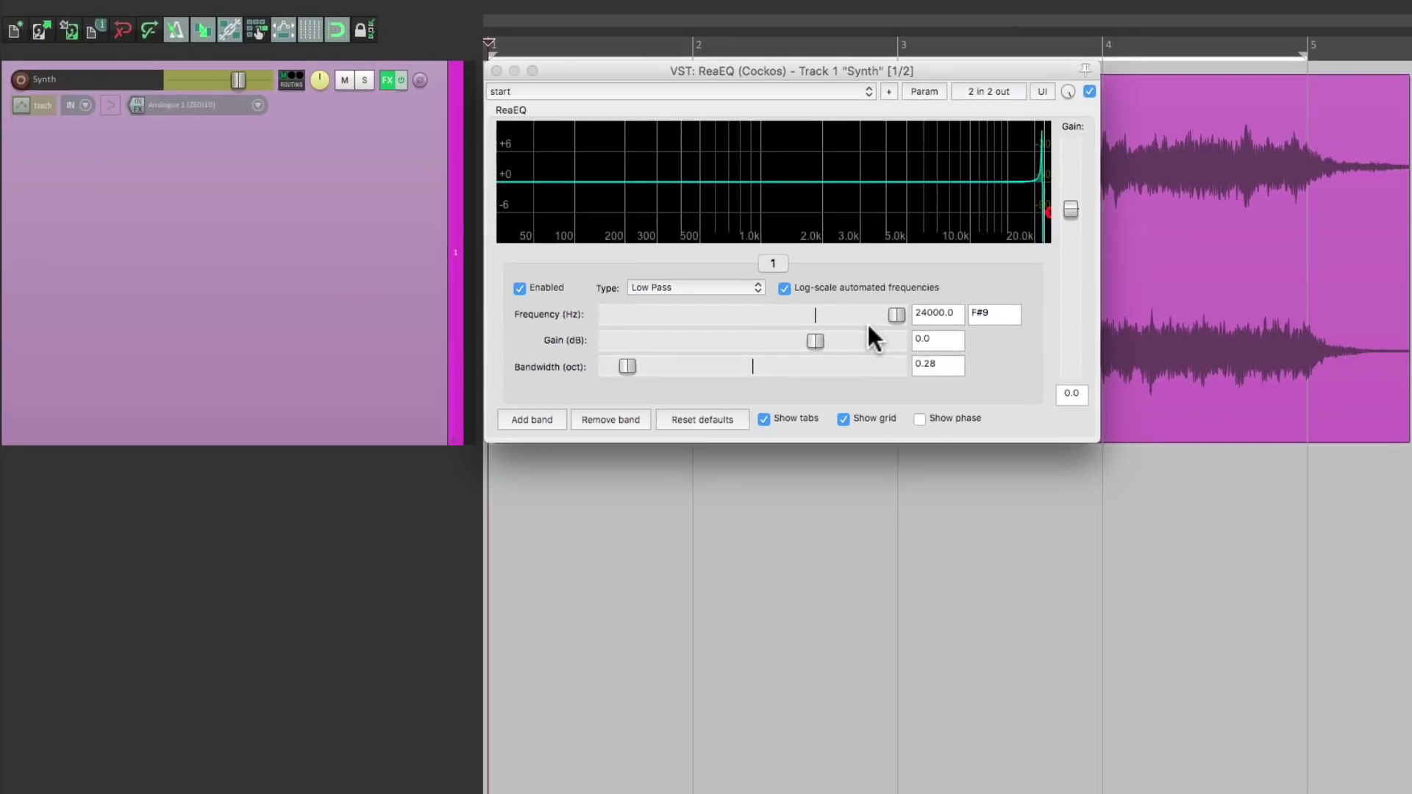
- Record Touch automation by riding ReaEQ's low-pass frequency slider during playback across bars 1–5
left_click(895, 314)
key("space")
left_click_drag(893, 316, 765, 313)
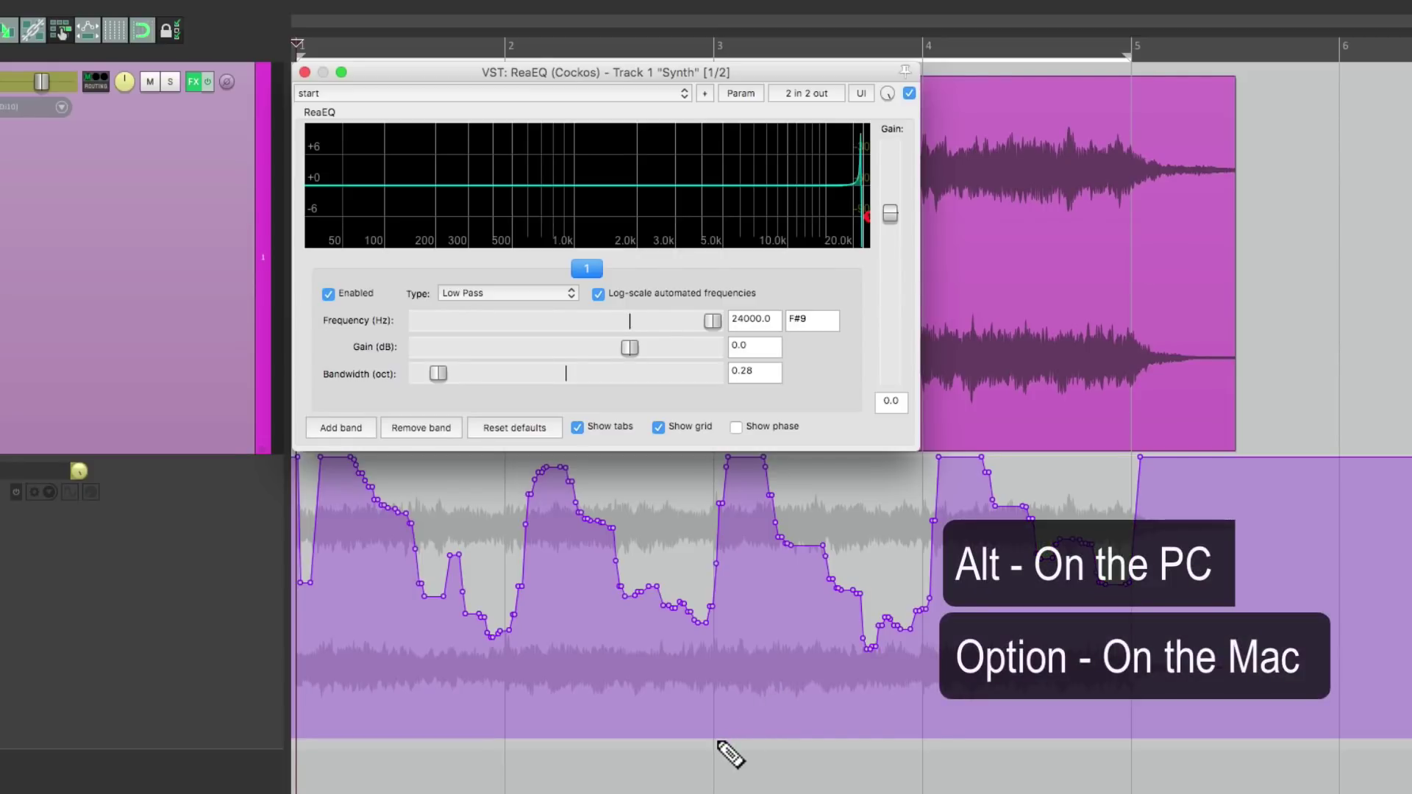
- Turn one bar of the frequency envelope into an automation item looped from project start past bar 5
left_click(721, 744)
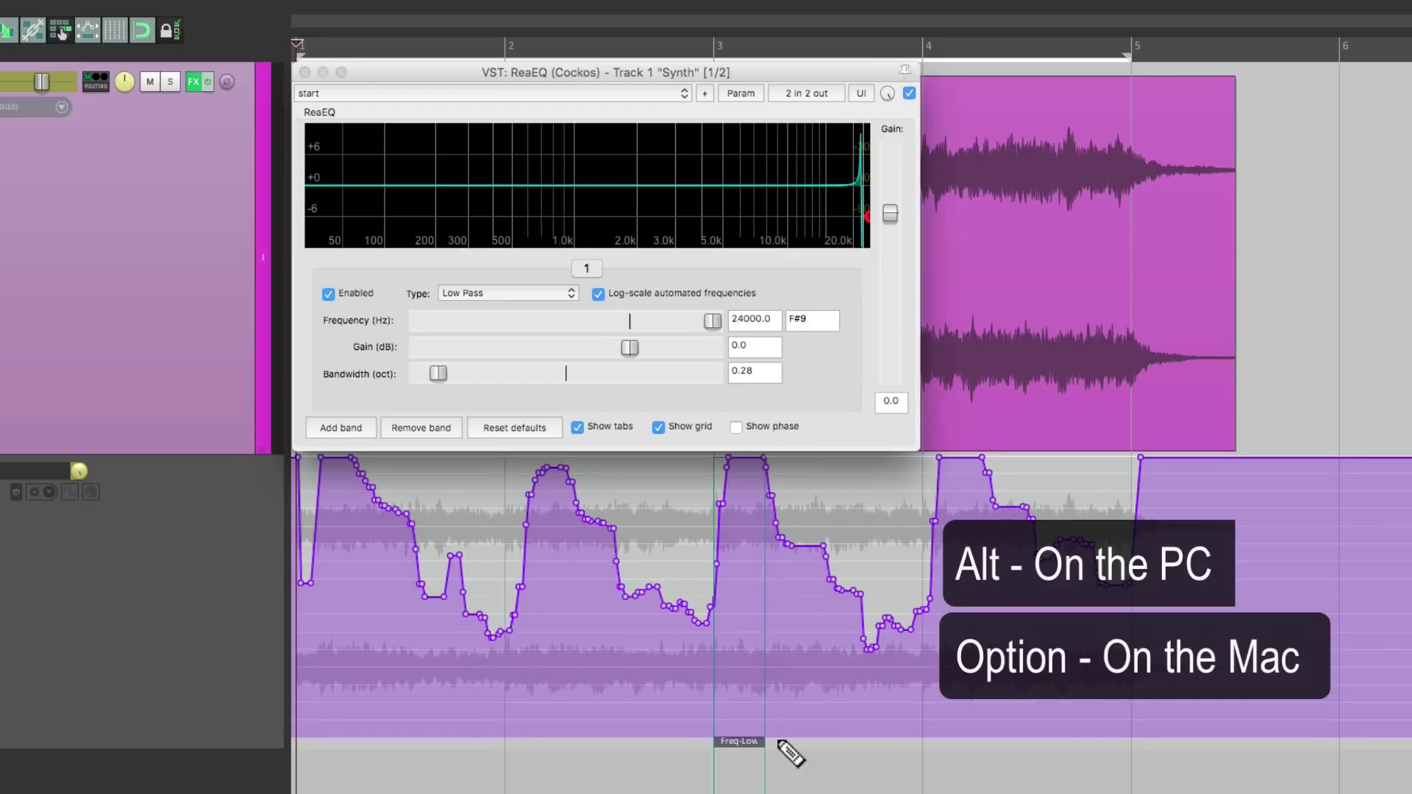
left_click_drag(791, 752, 909, 761)
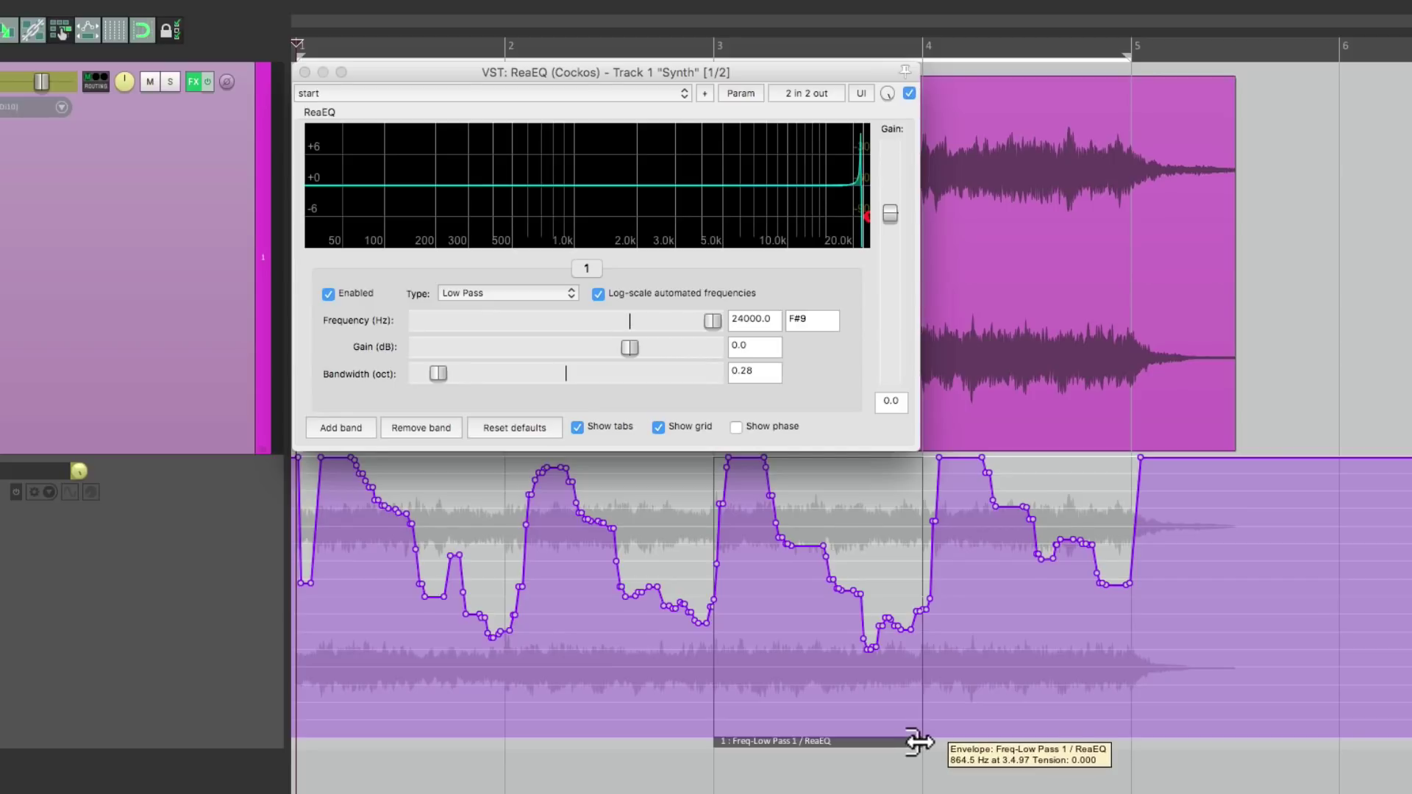
left_click_drag(916, 742, 1306, 742)
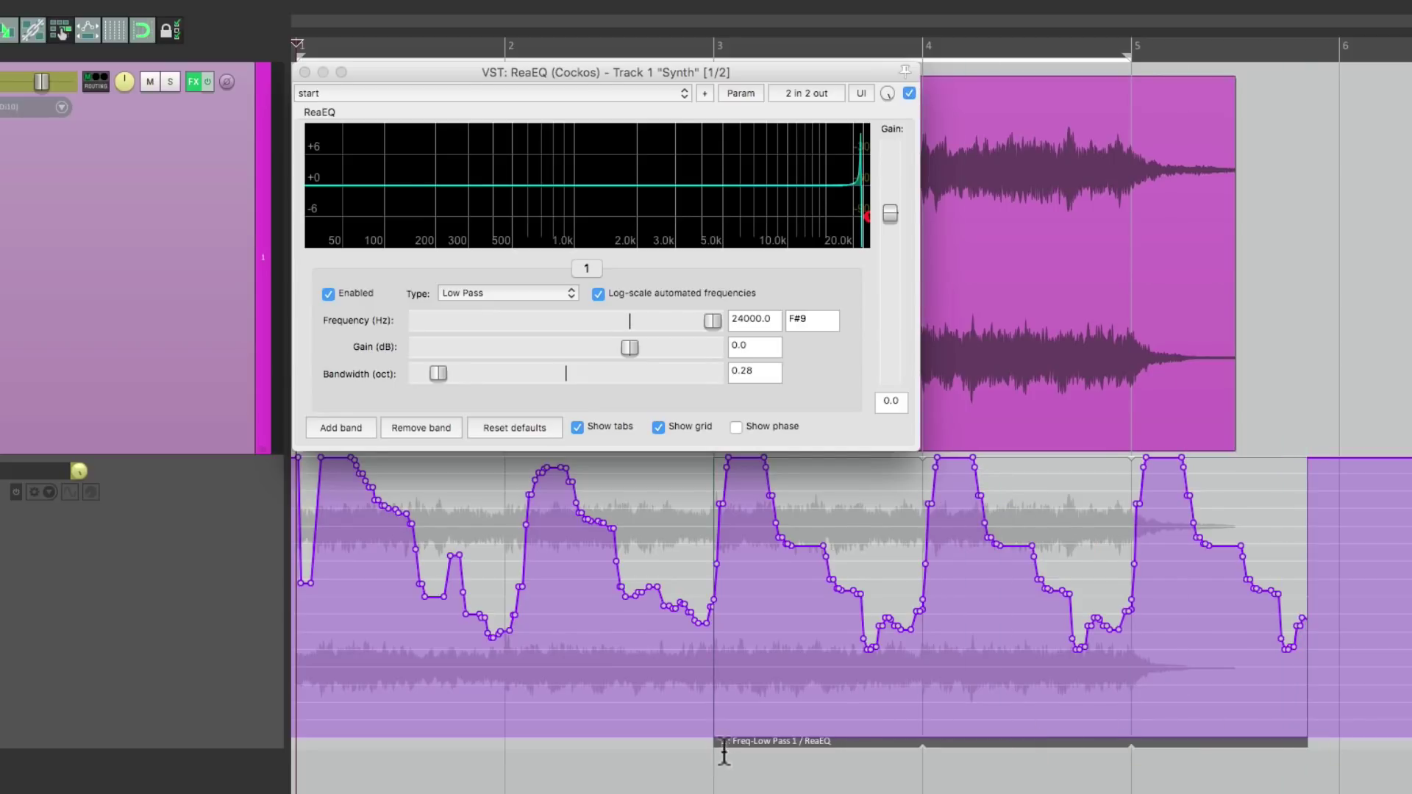
left_click_drag(699, 745, 296, 745)
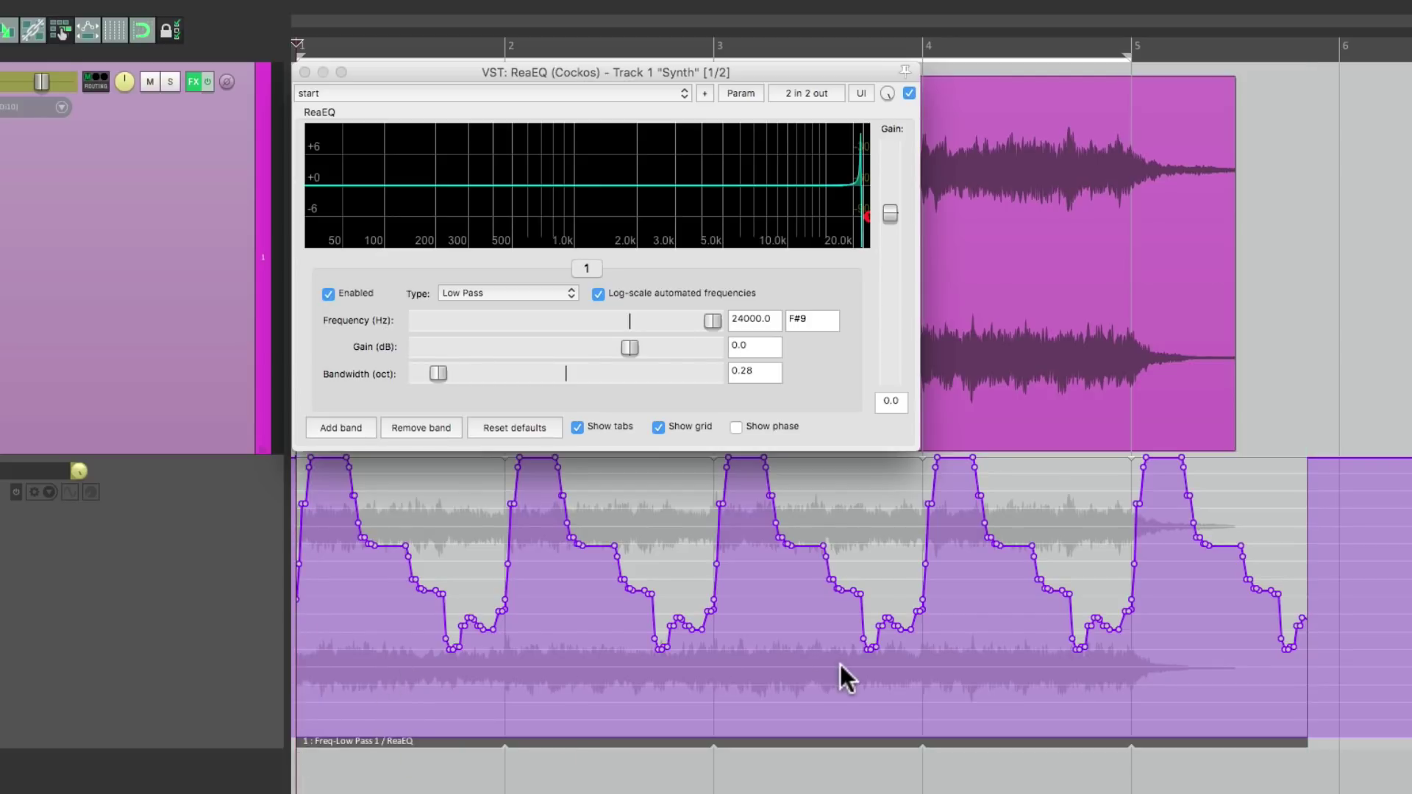
key("space")
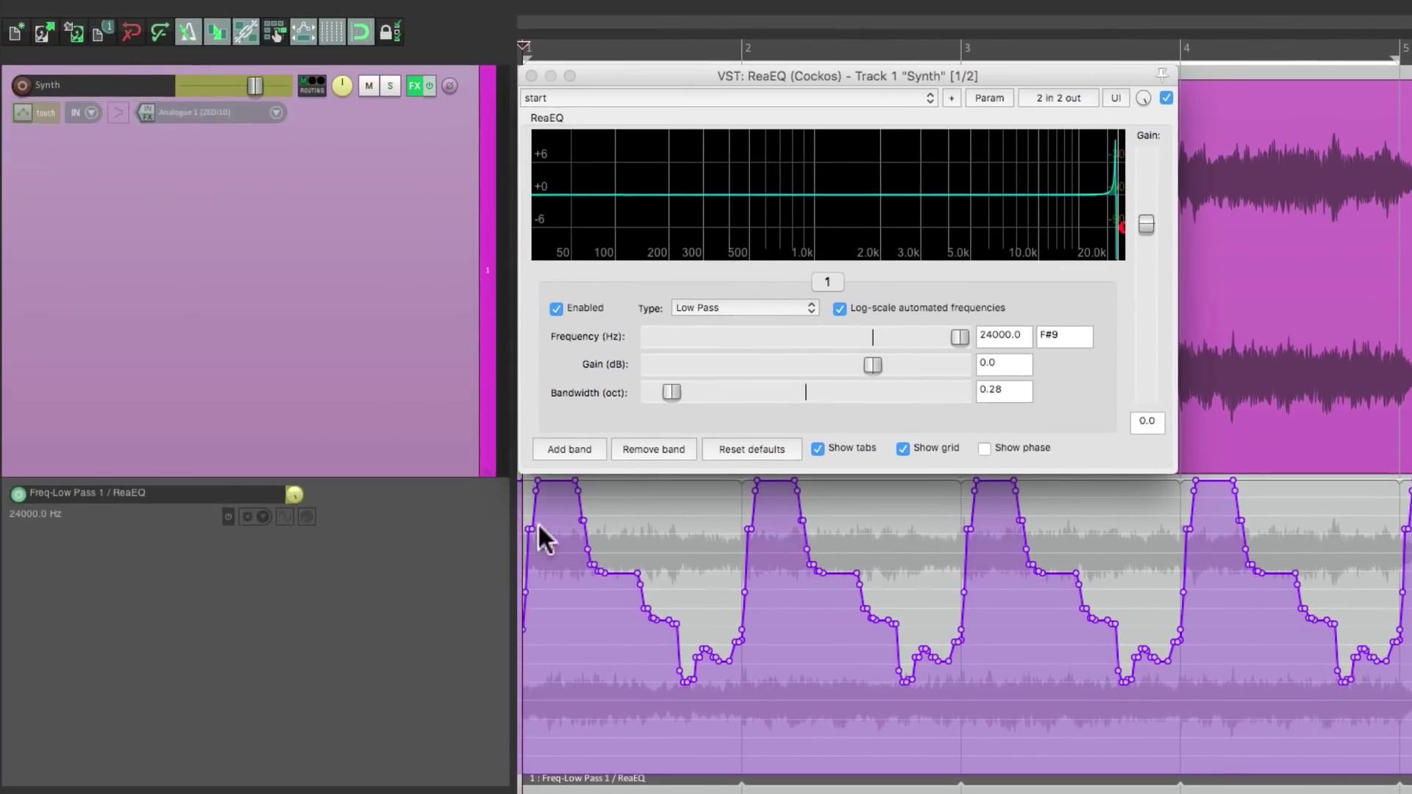
- Hide the Freq-Low Pass envelope lane and close the ReaEQ window
left_click(263, 516)
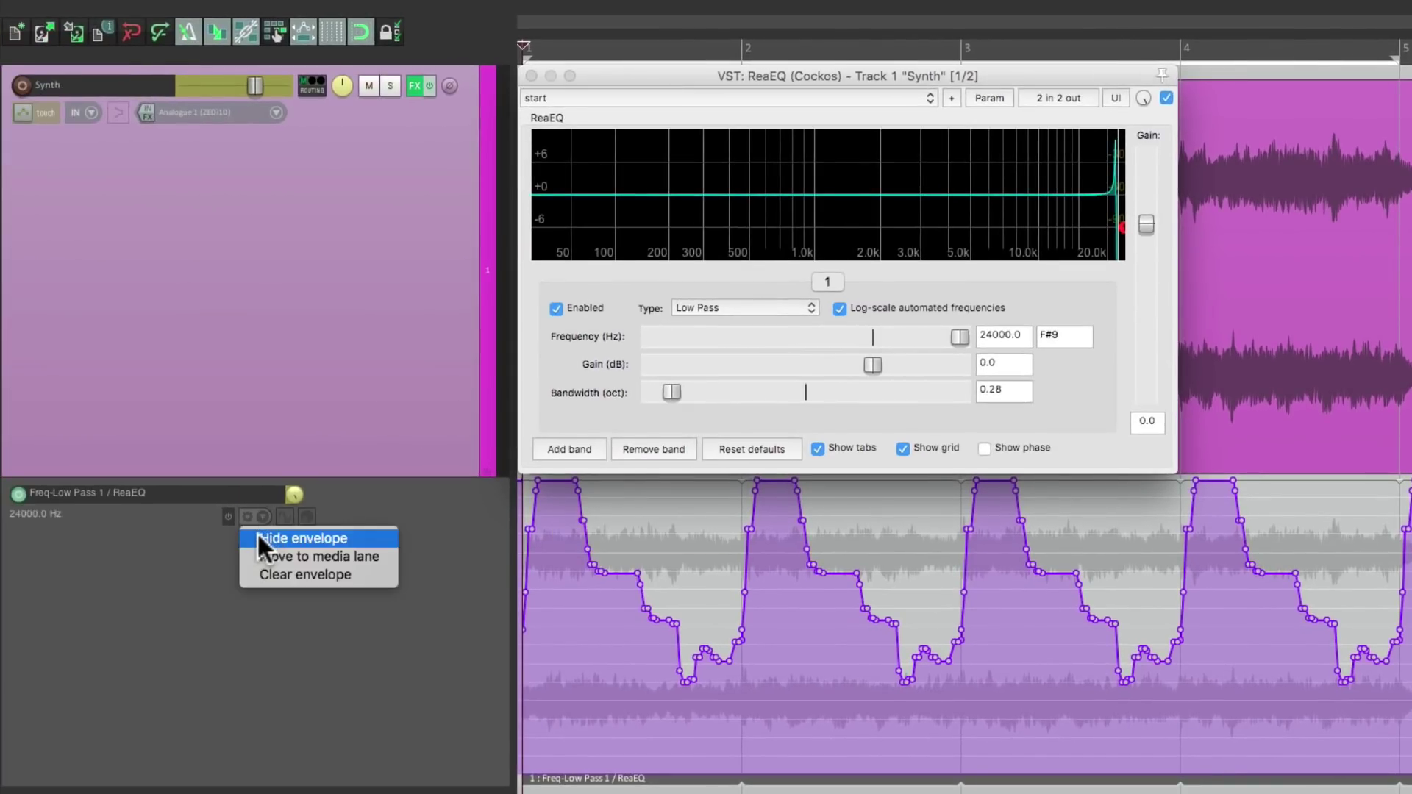
left_click(258, 534)
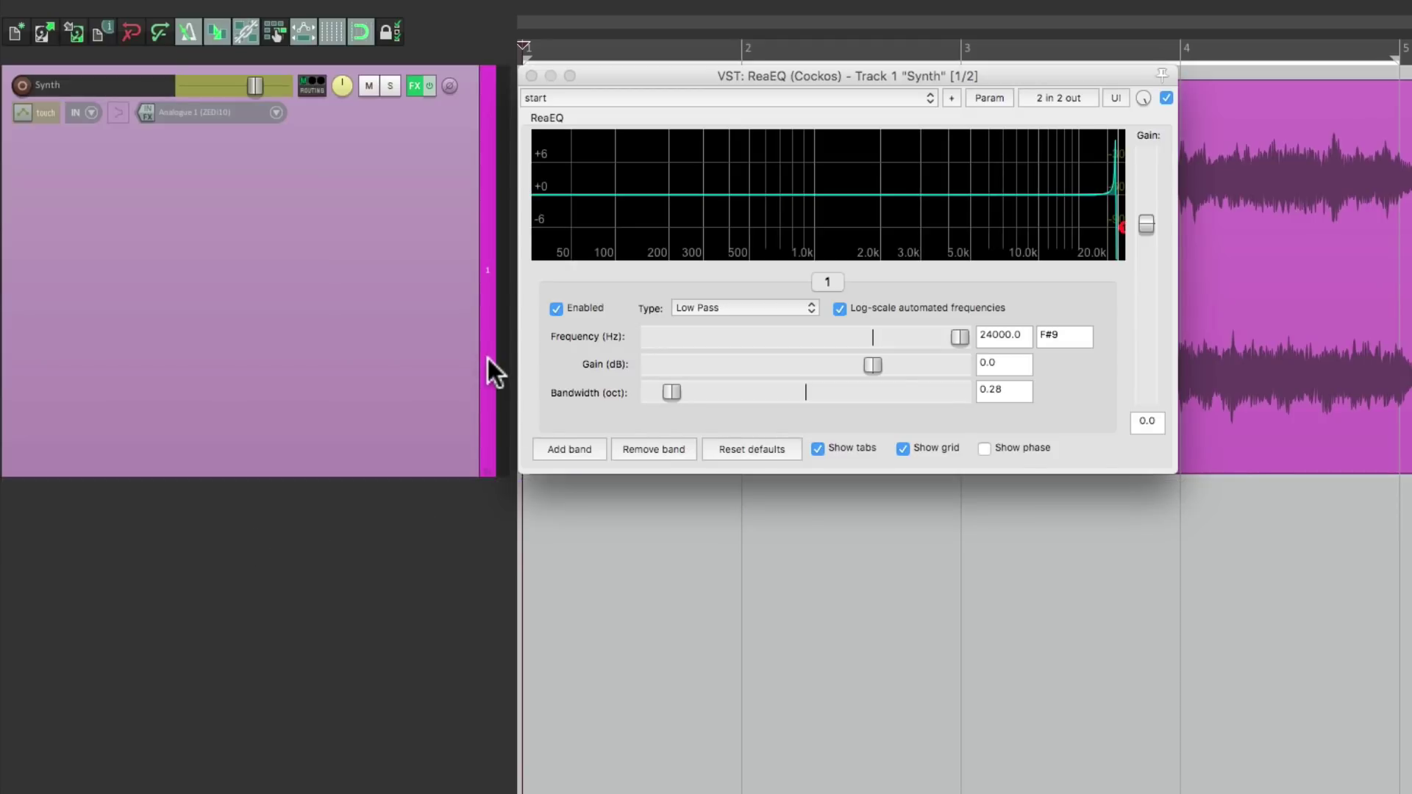
left_click(531, 76)
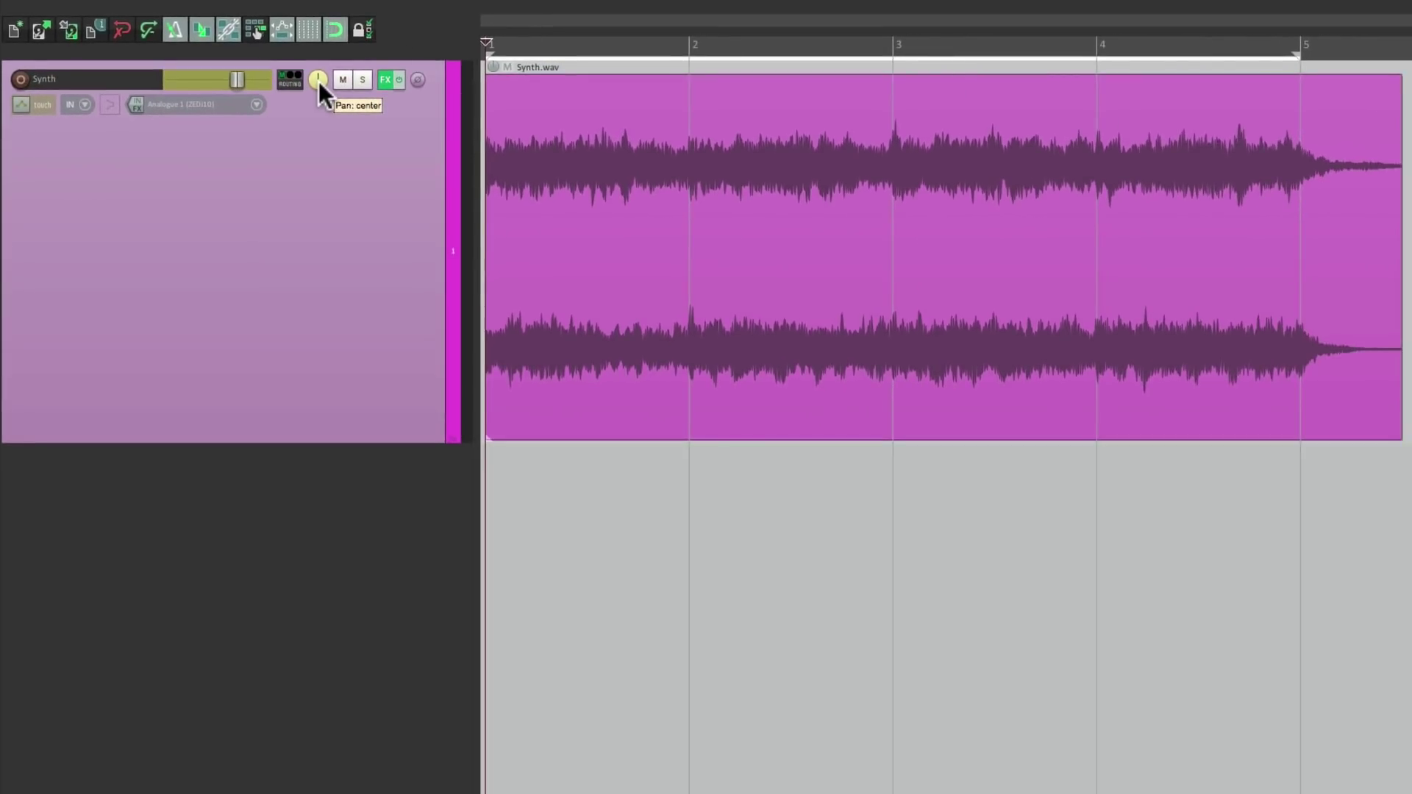
- Record a left-right Pan sweep on the Synth track during playback
key("space")
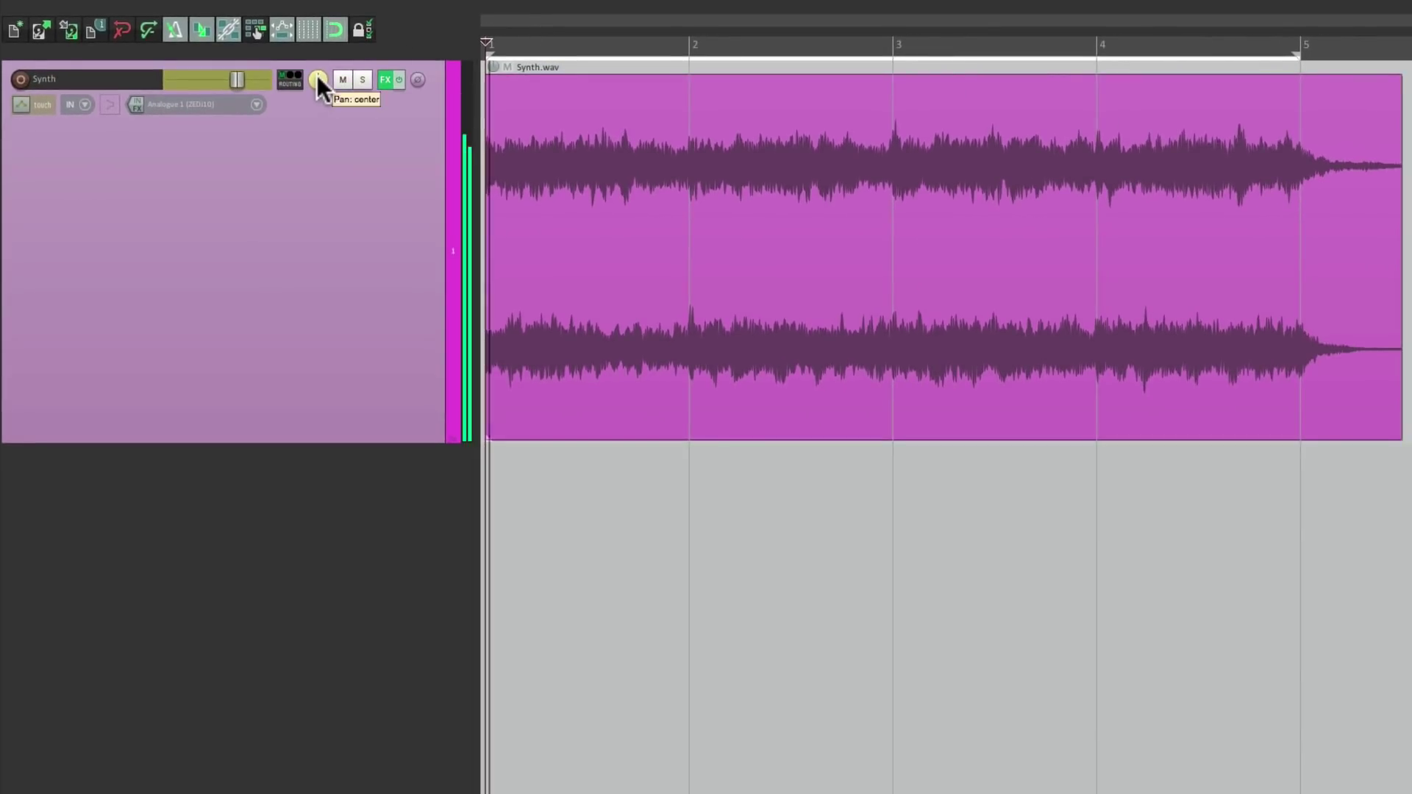
mouse_move(316, 76)
left_mouse_down()
mouse_move(317, 108)
mouse_move(316, 71)
mouse_move(318, 84)
left_mouse_up()
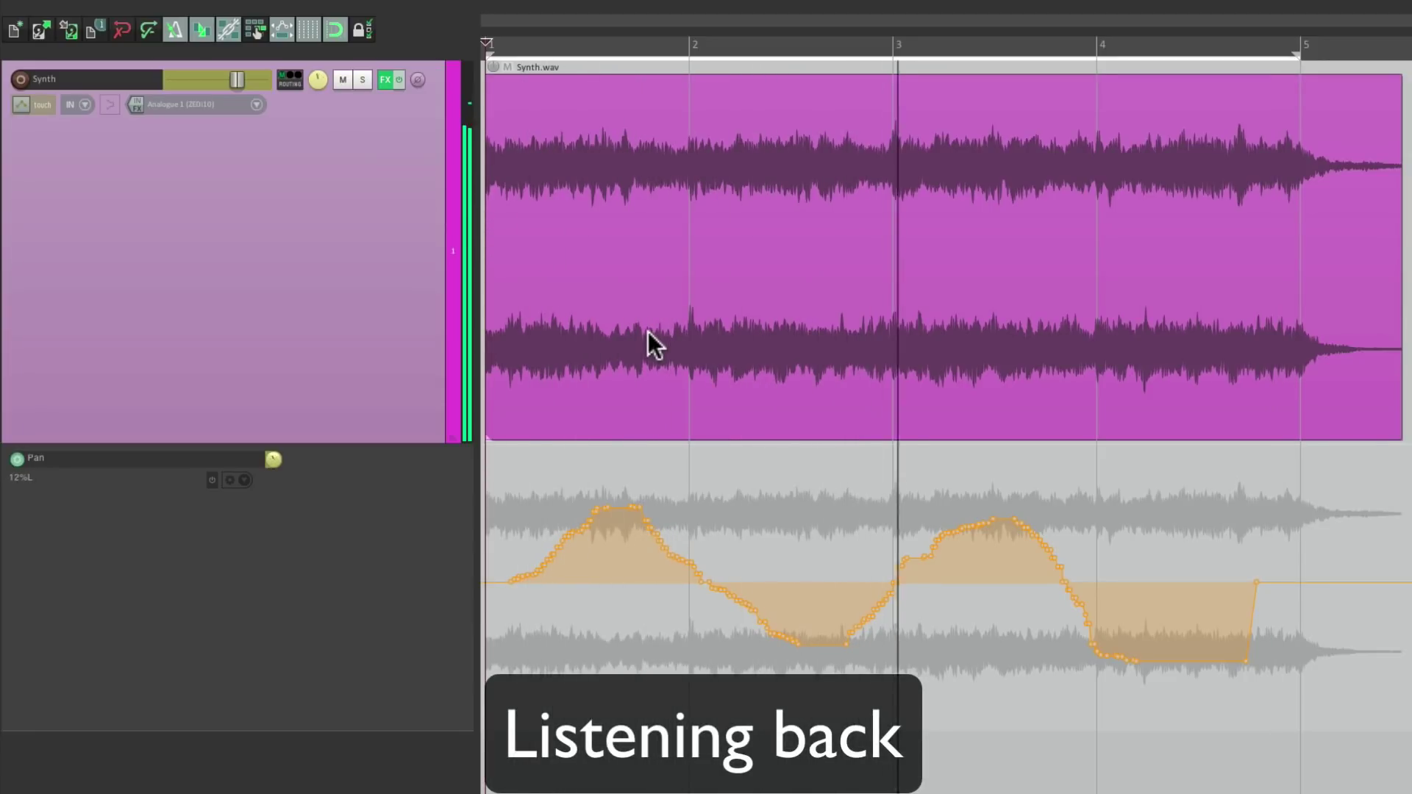
key("space")
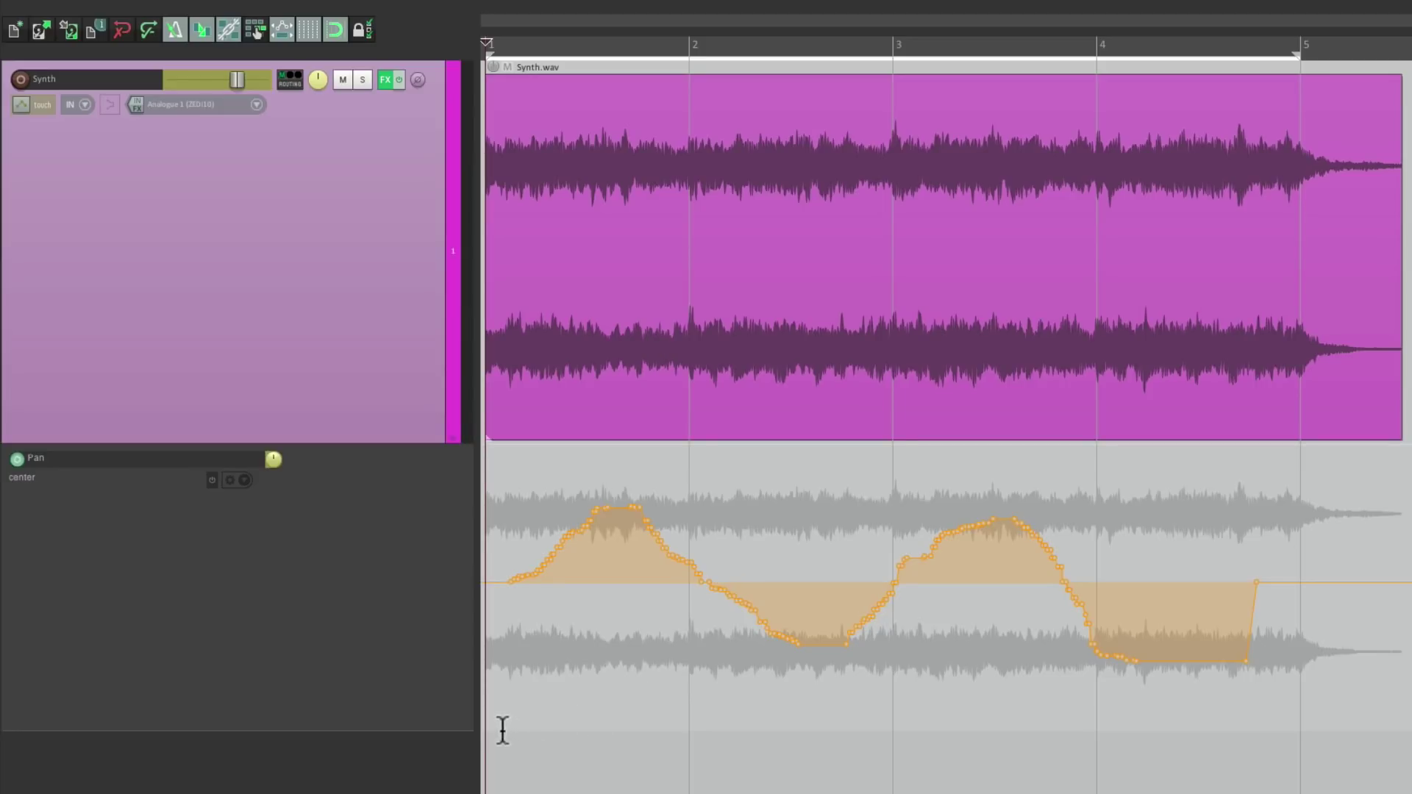
- Make the first two bars of the Pan envelope a repeating automation item and play it back
left_click_drag(504, 739, 1411, 717)
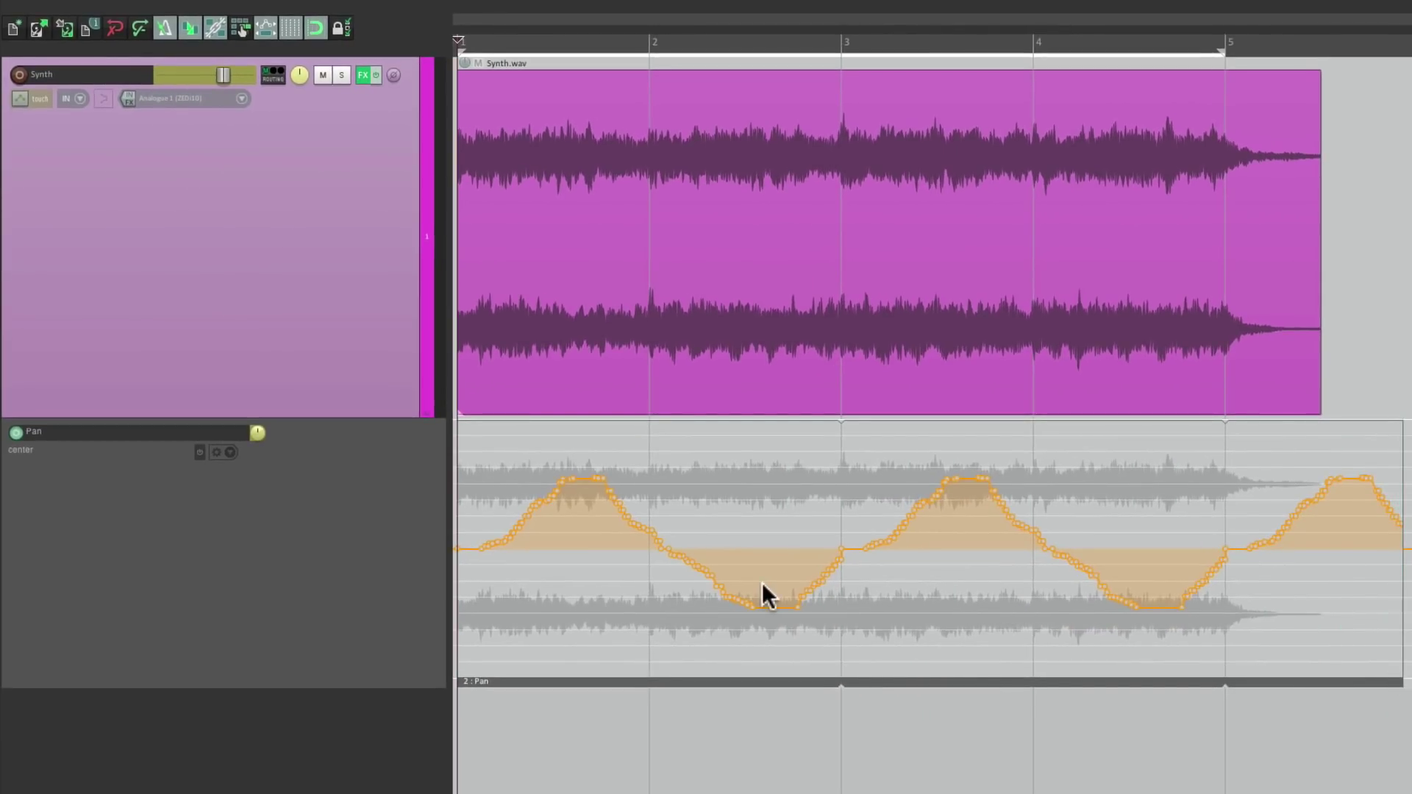
key("space")
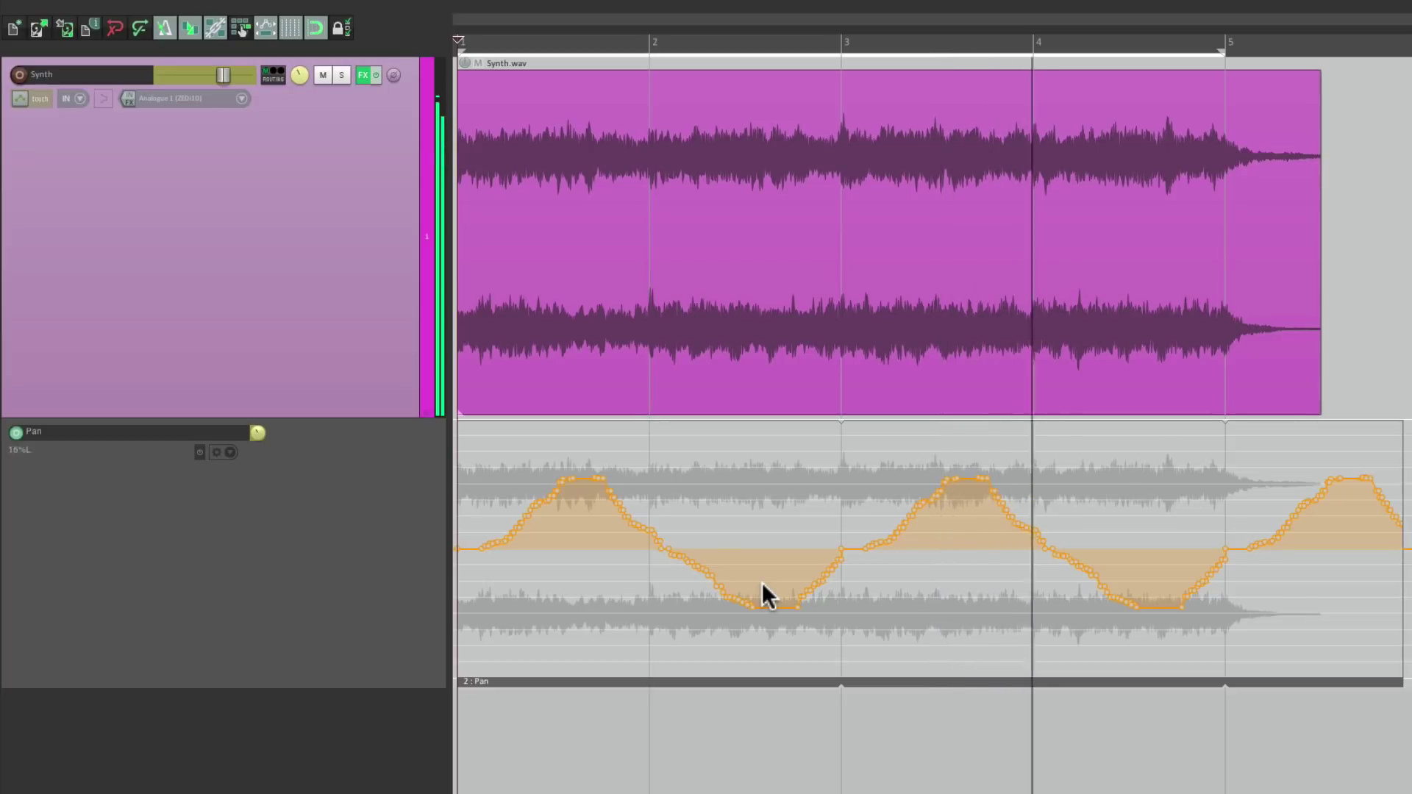
key("space")
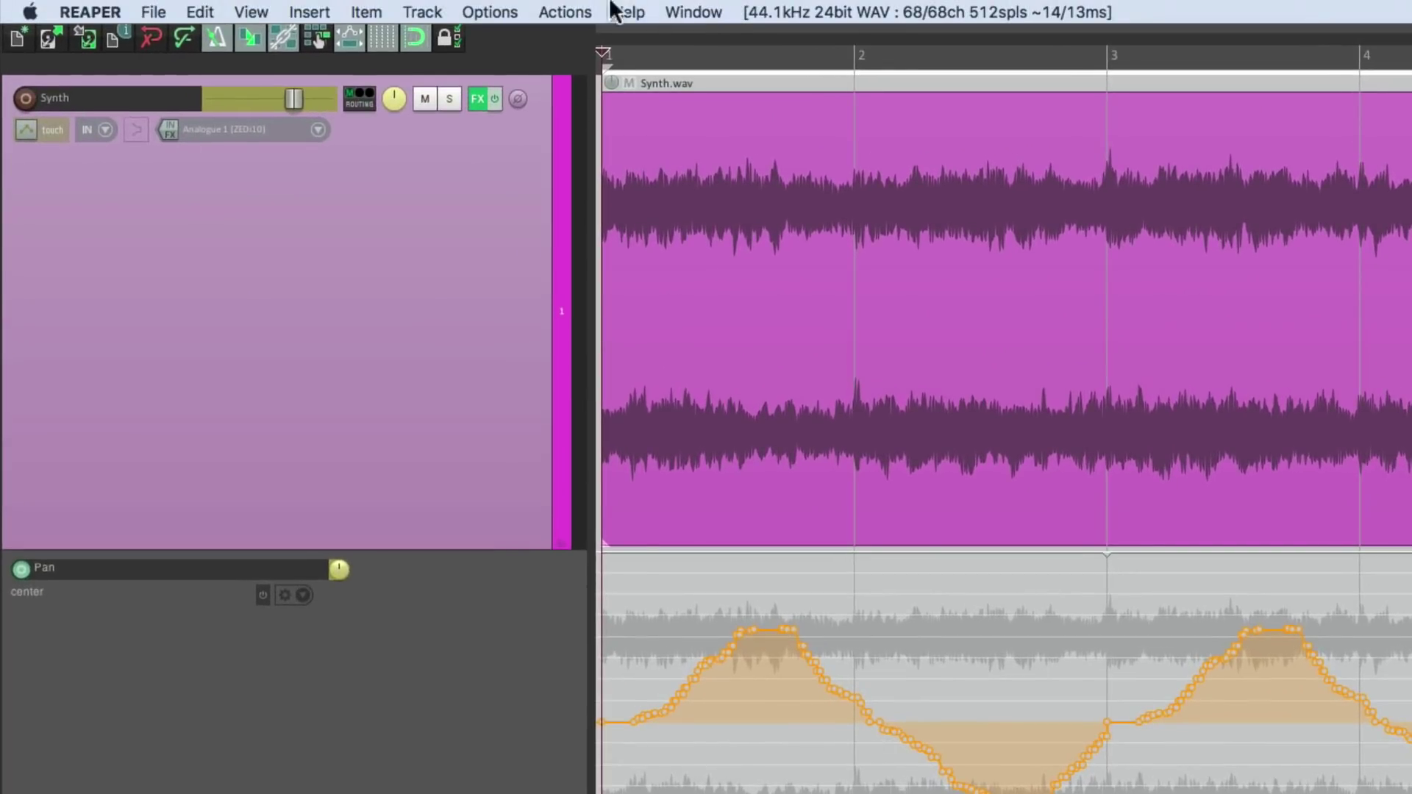
- Enable Envelope point selection follows time selection in Options
left_click(387, 11)
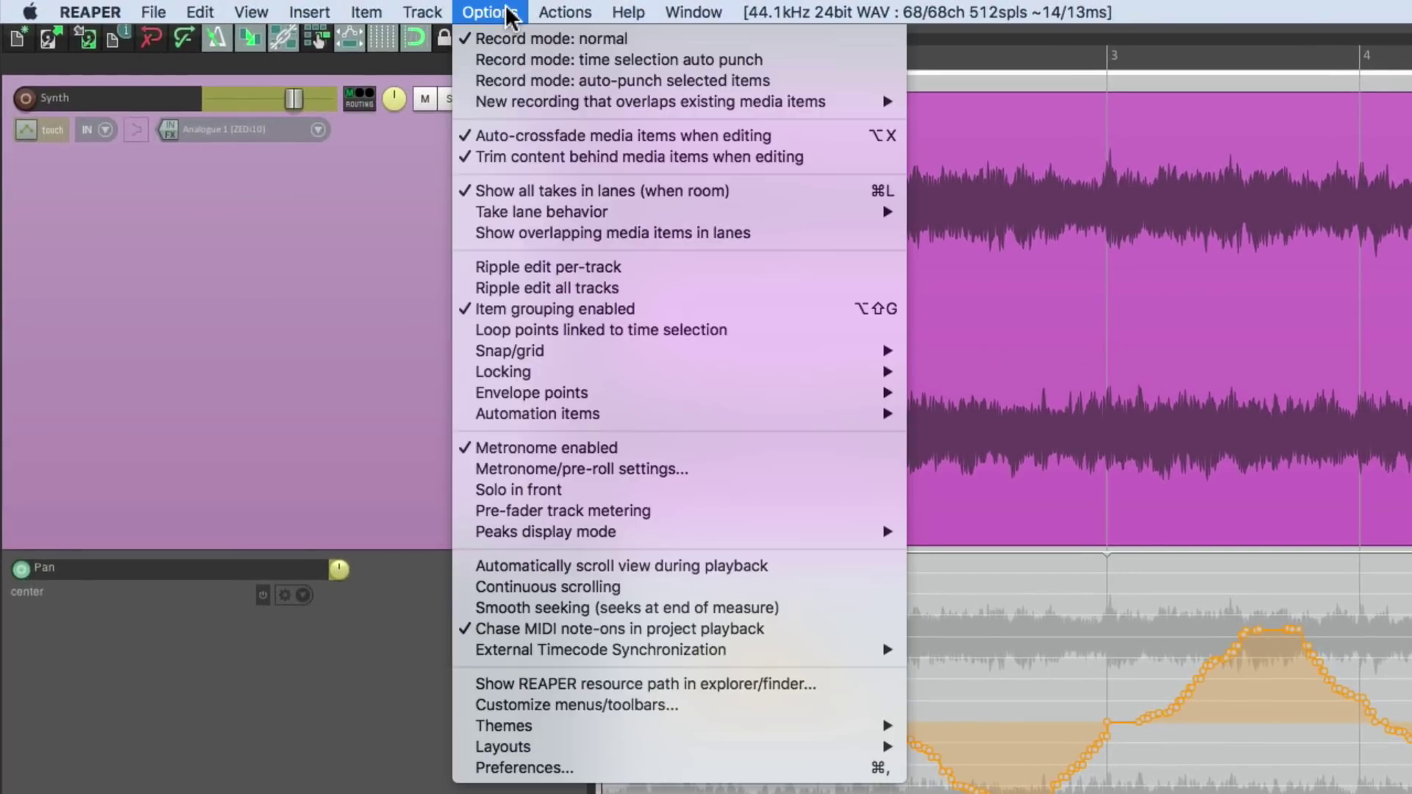
mouse_move(453, 395)
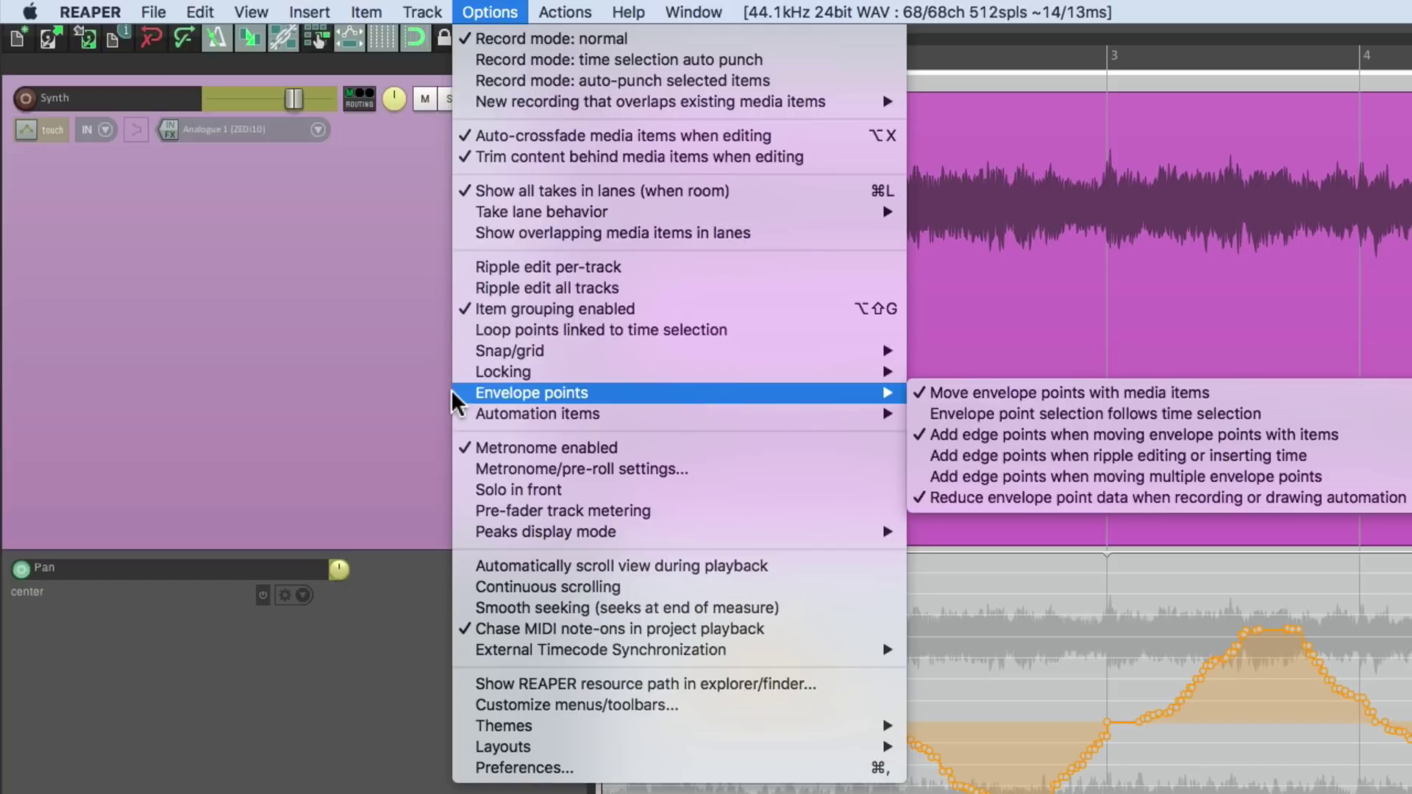
left_click(923, 414)
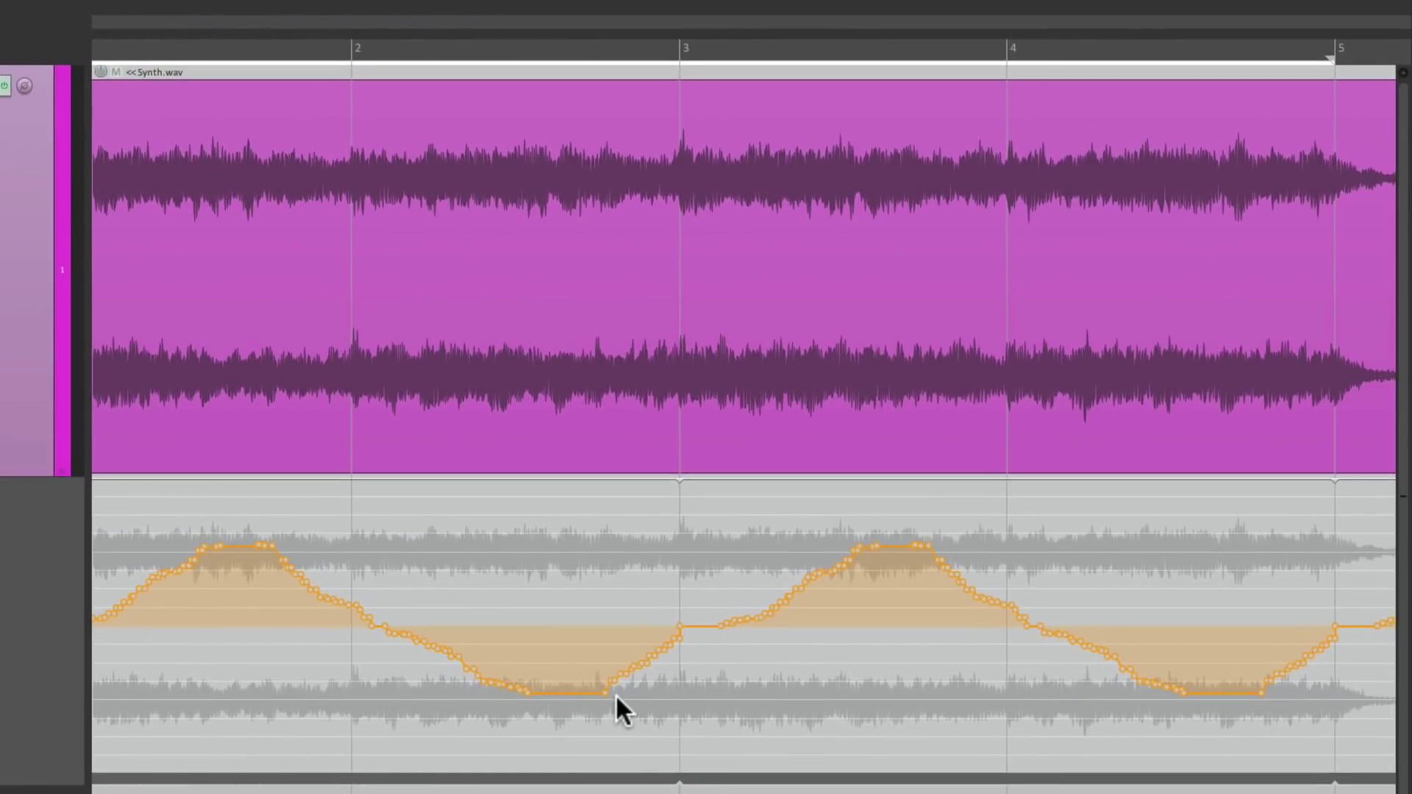
- Delete the dense Pan points on the rising and falling stretches, leaving straight ramps
left_click_drag(615, 695, 845, 690)
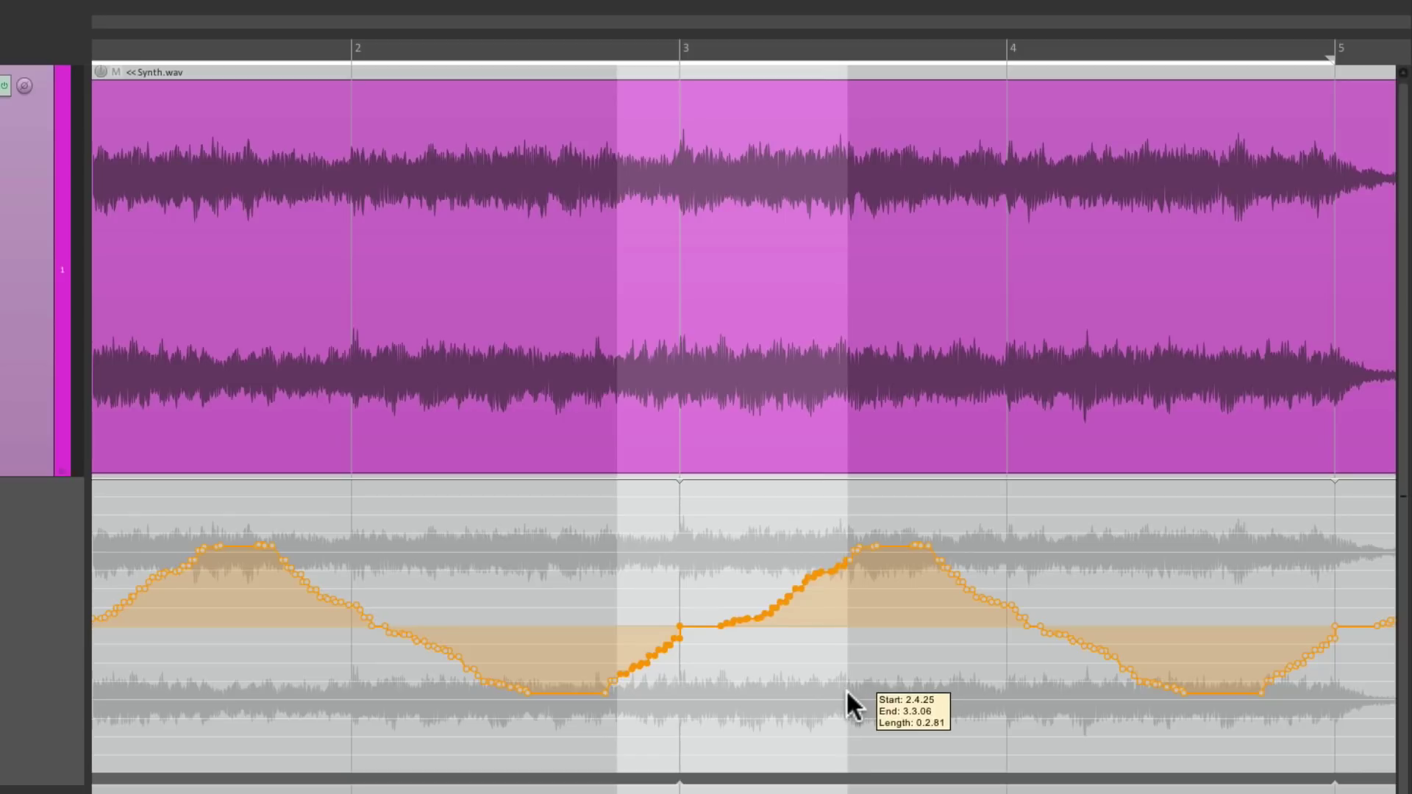
key("Delete")
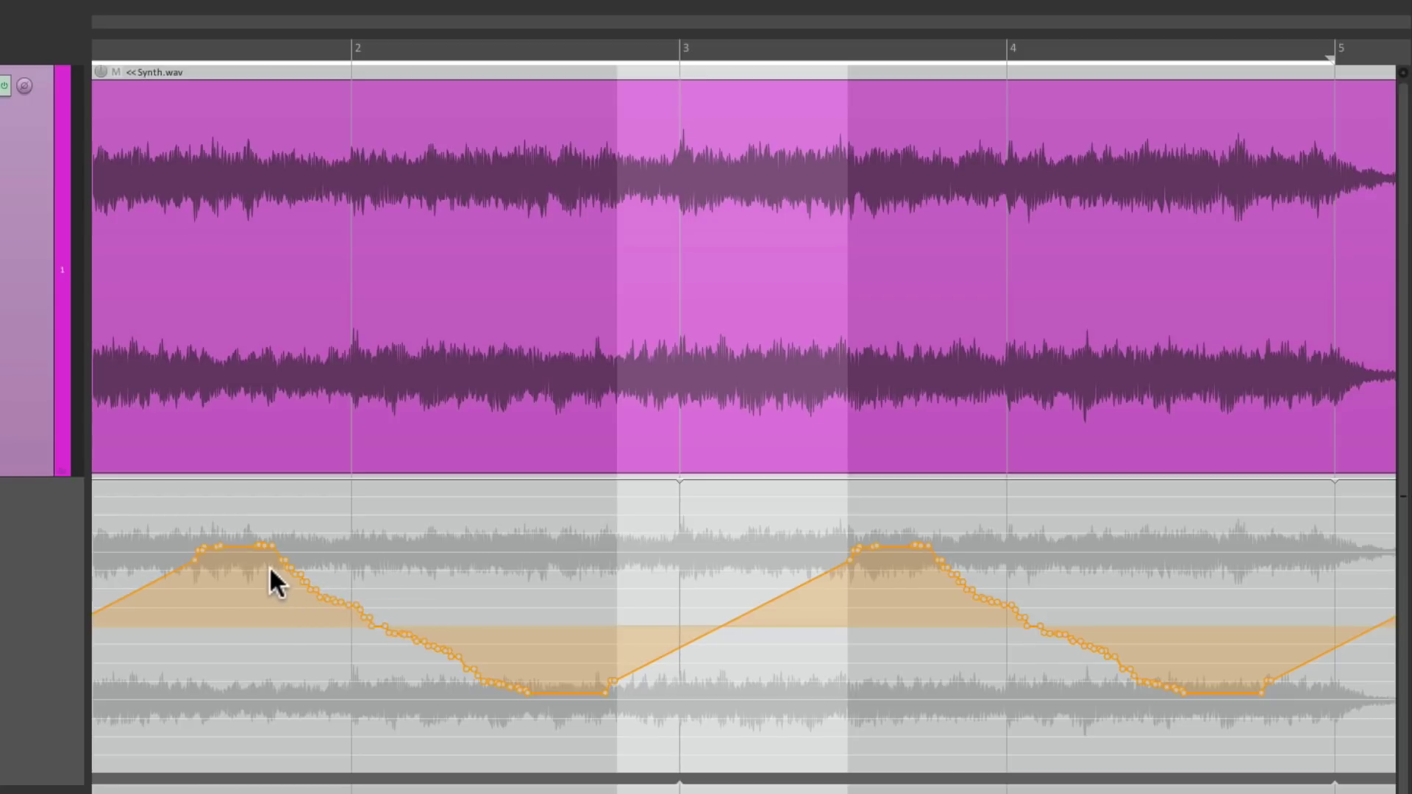
left_click_drag(276, 568, 518, 594)
key("Delete")
scroll(483, 553, "down", 1)
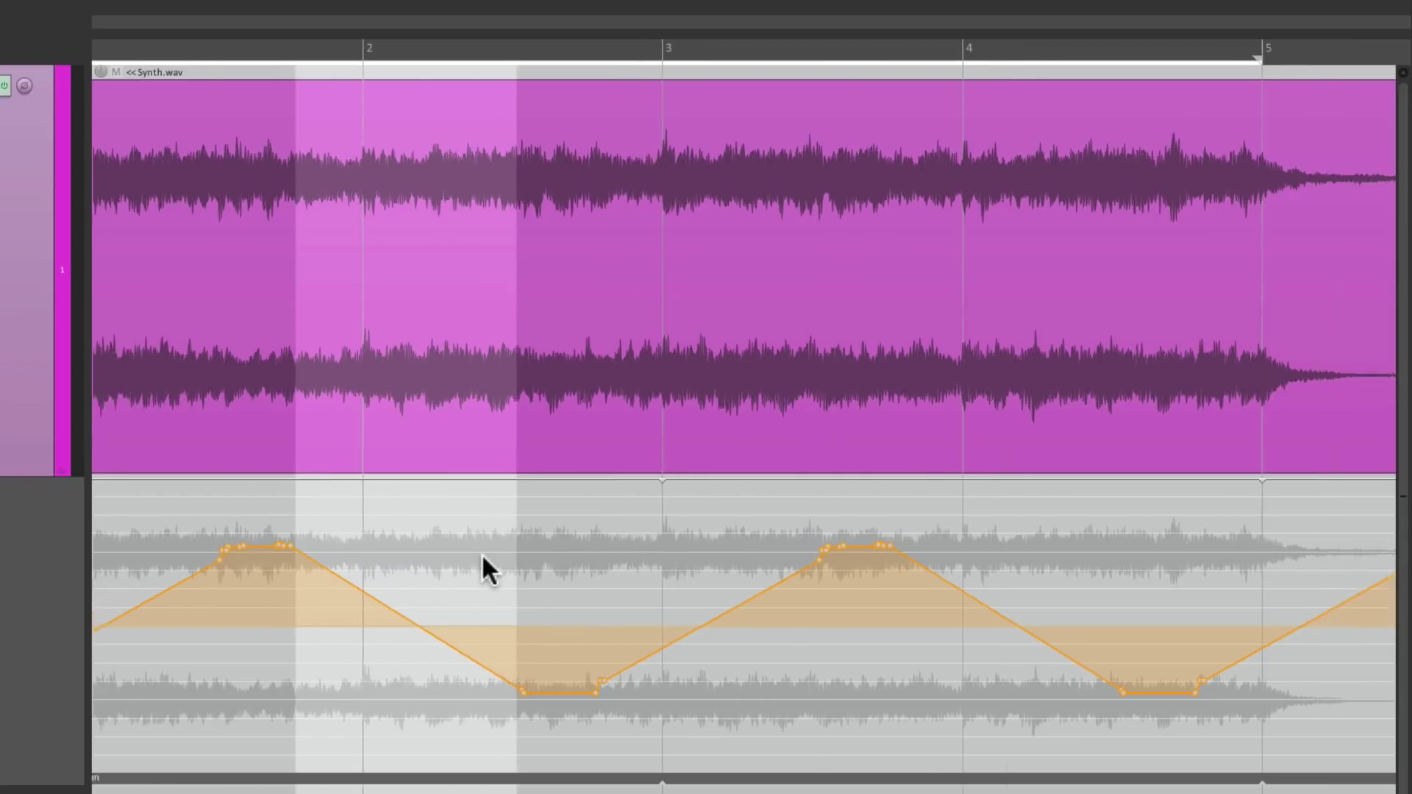
scroll(482, 553, "down", 2)
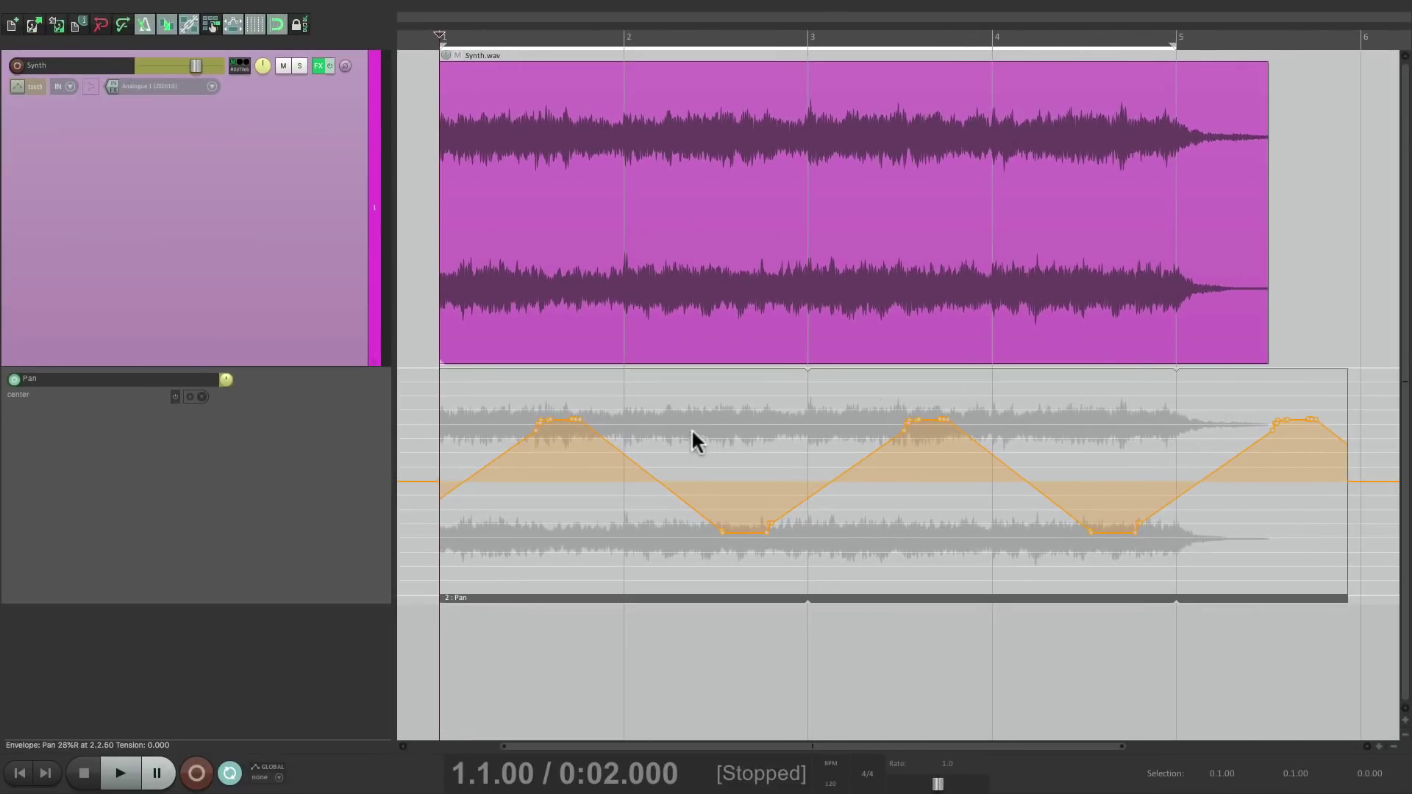
- Play back the simplified pan pattern, then trim the Pan automation item to end at bar 3
key("space")
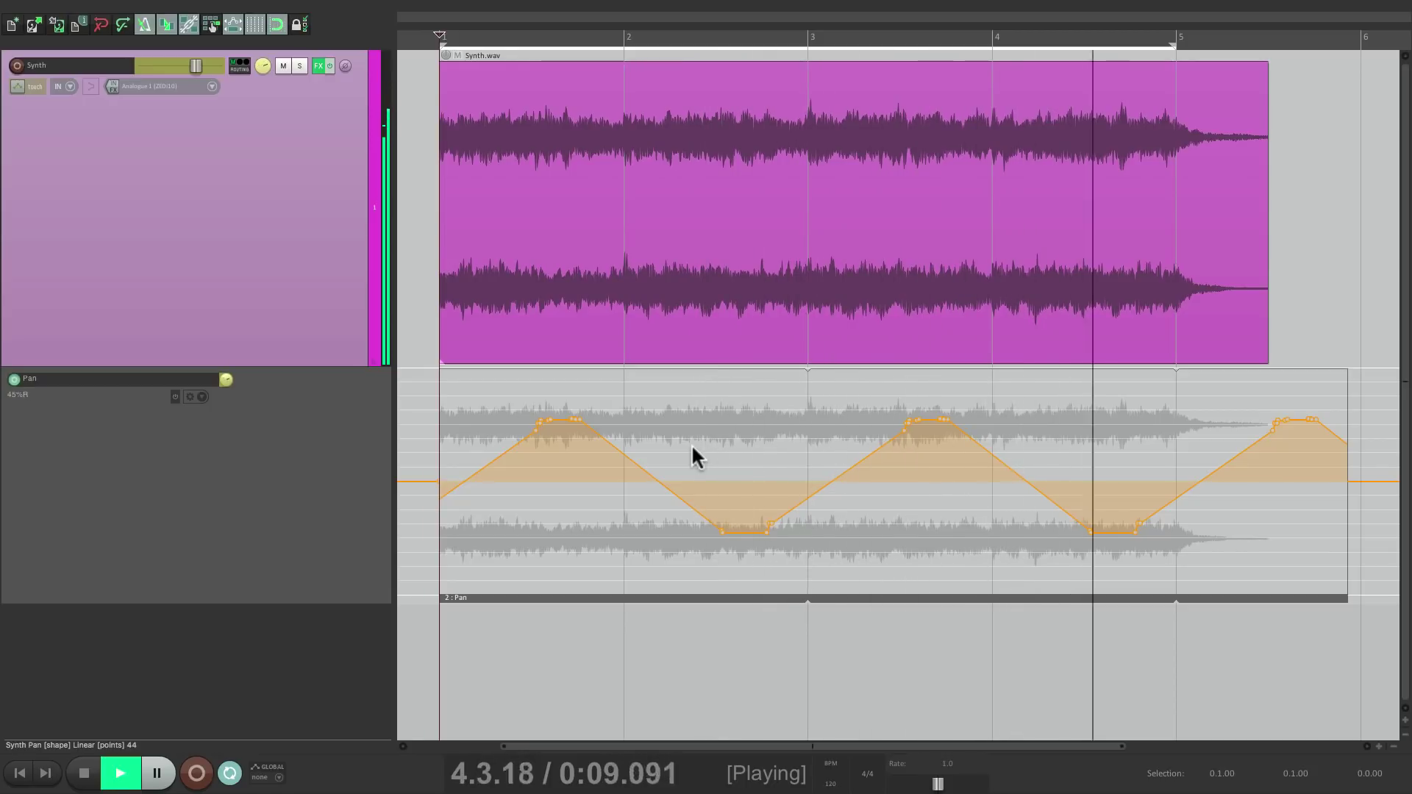
key("space")
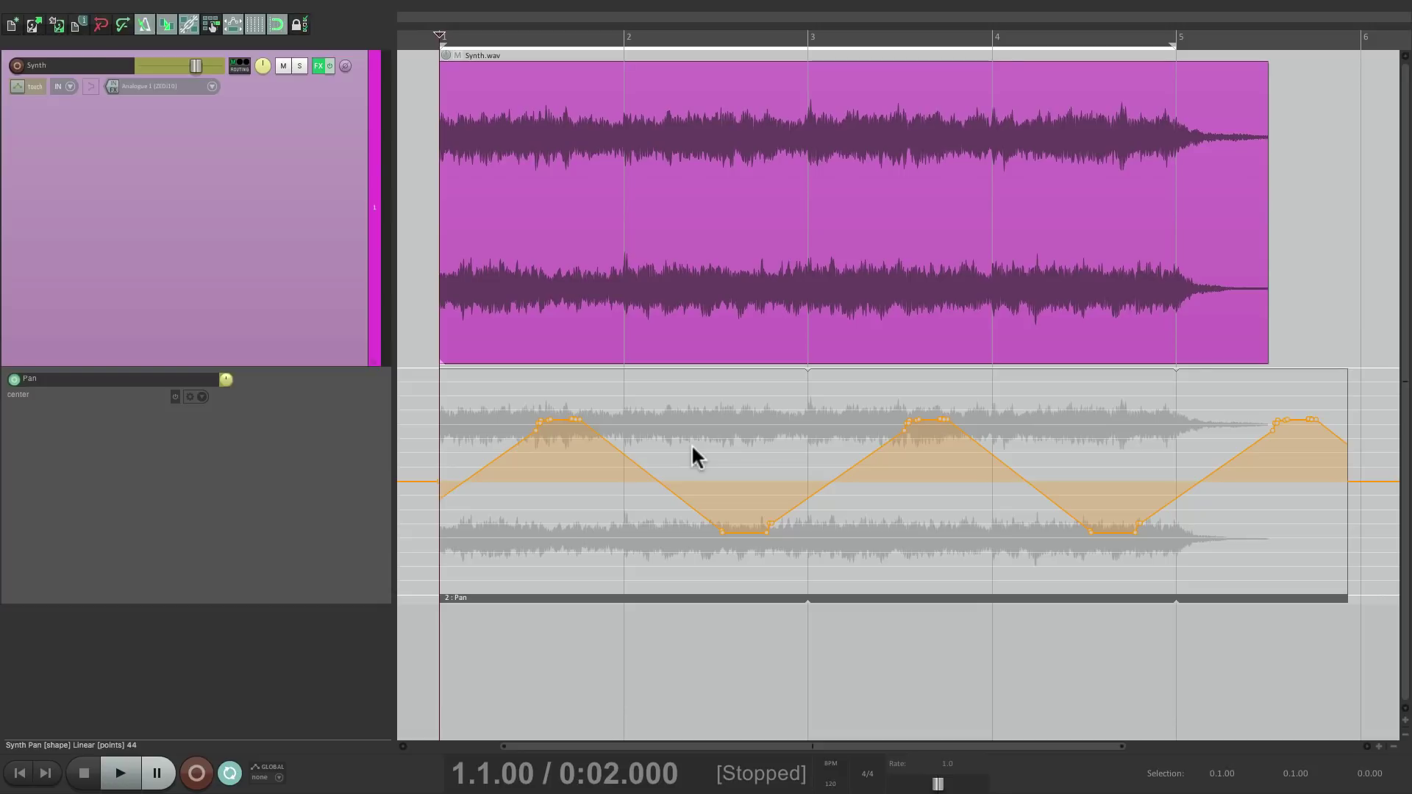
left_click_drag(1347, 597, 798, 599)
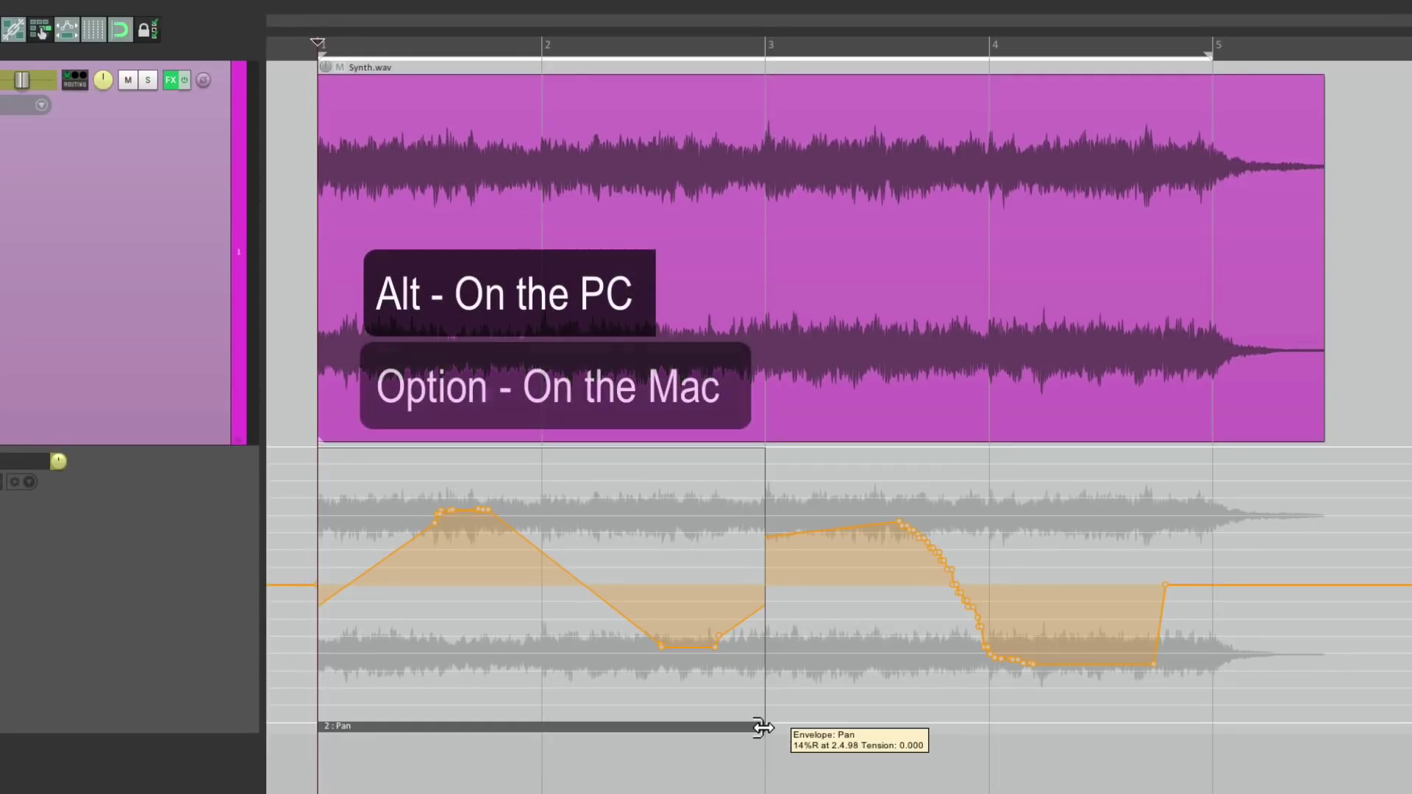
- Stretch the pan pattern into one bar, loop it past bar 5 and play it back
left_click(762, 726, "alt")
left_click_drag(762, 727, 549, 731)
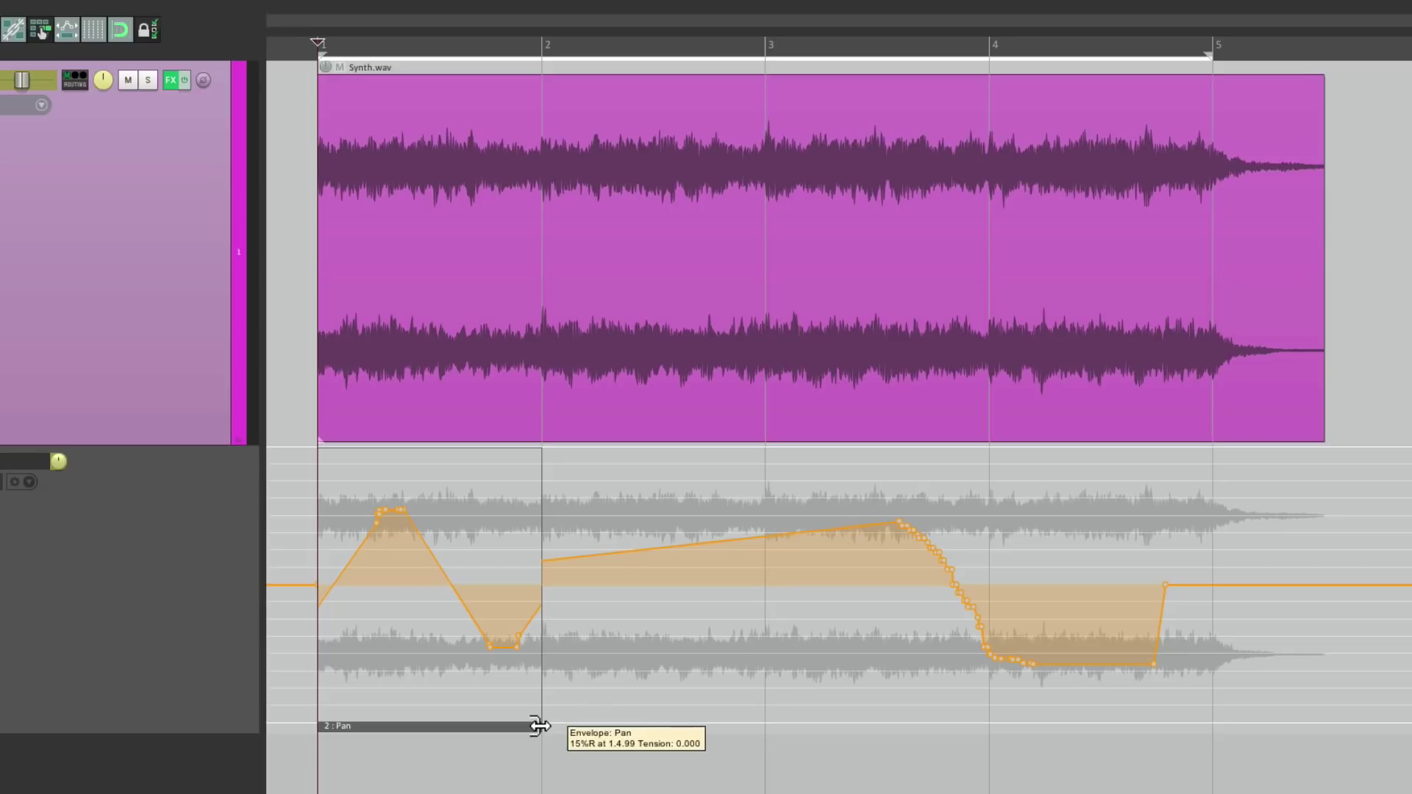
left_click_drag(540, 726, 1408, 725)
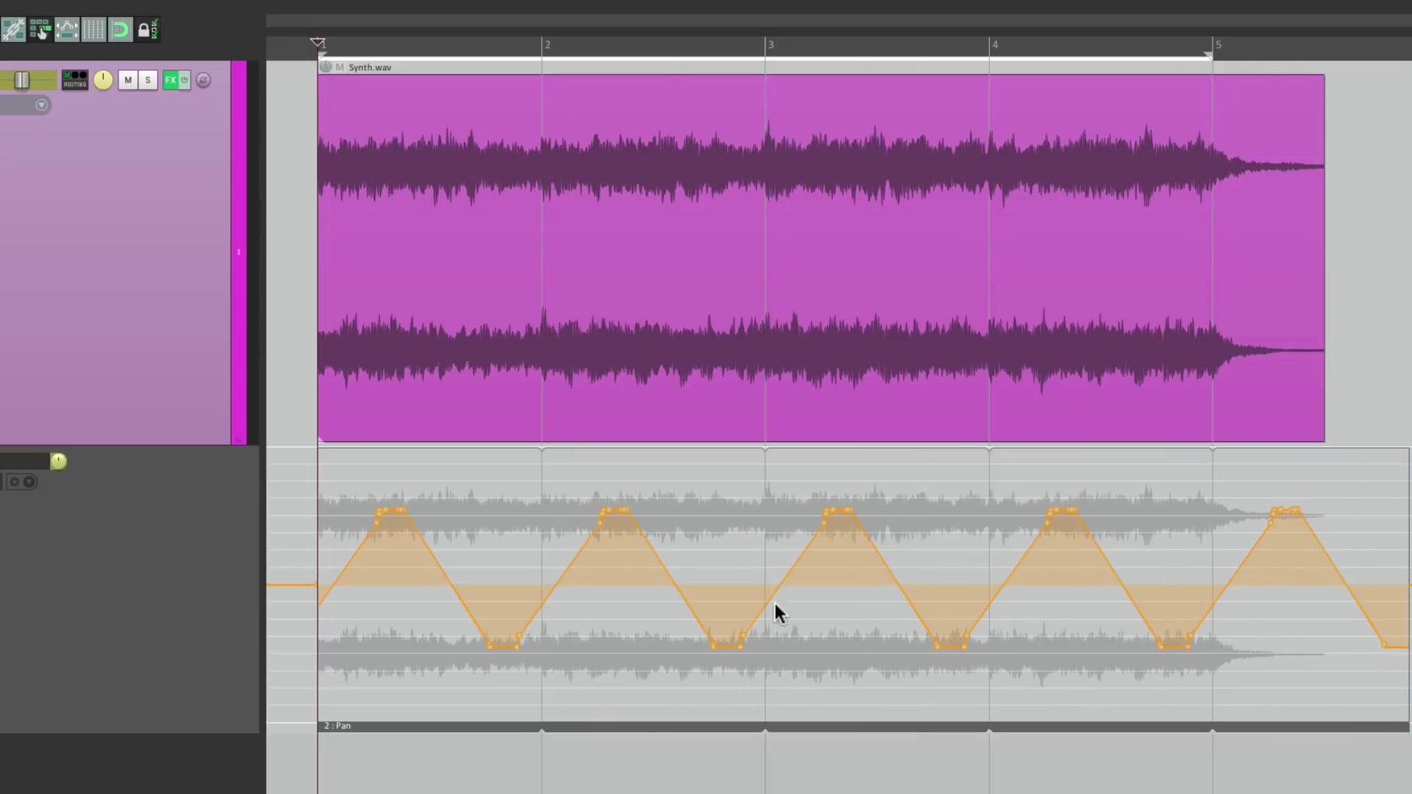
key("space")
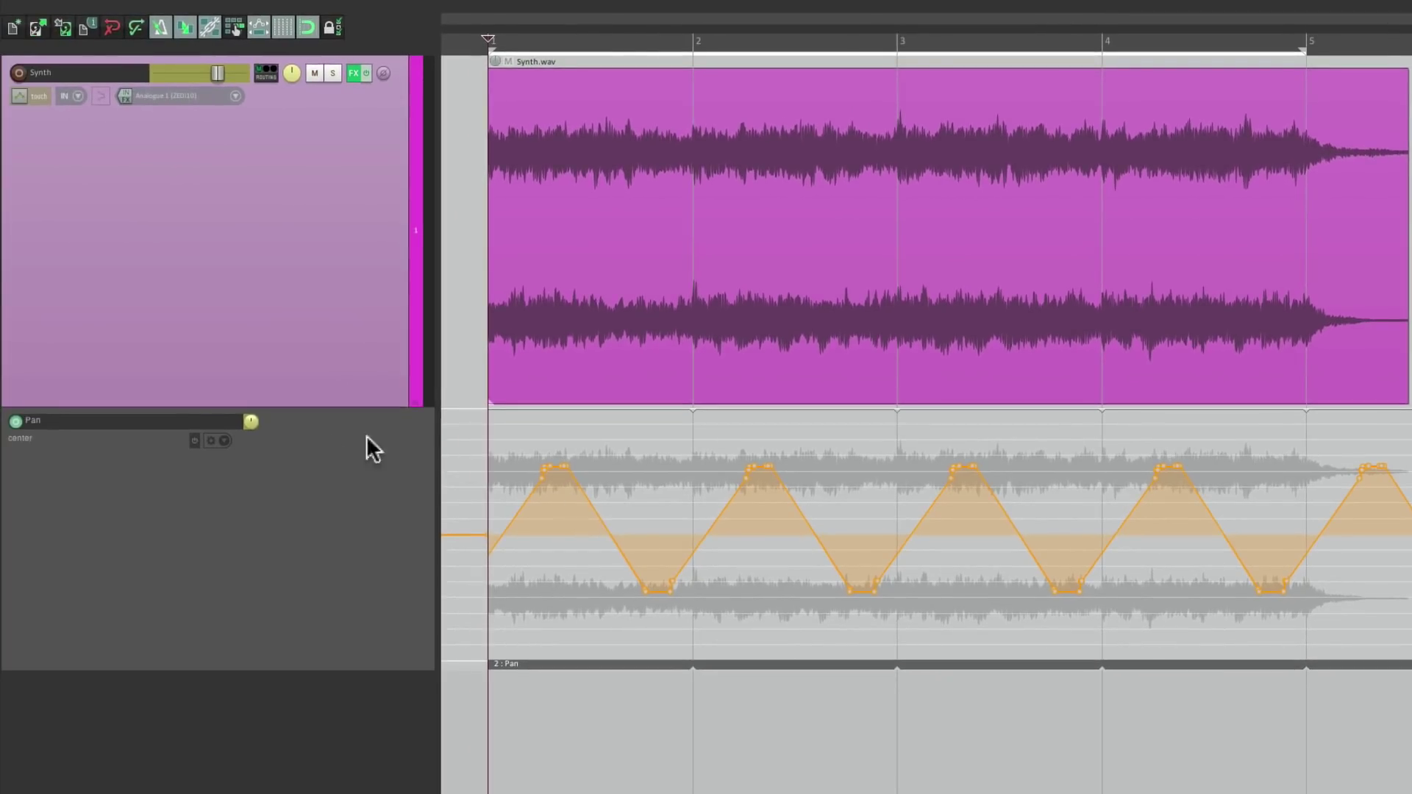
- Hide the Pan envelope lane and briefly mute and unmute the Synth track
left_click(224, 441)
left_click(227, 453)
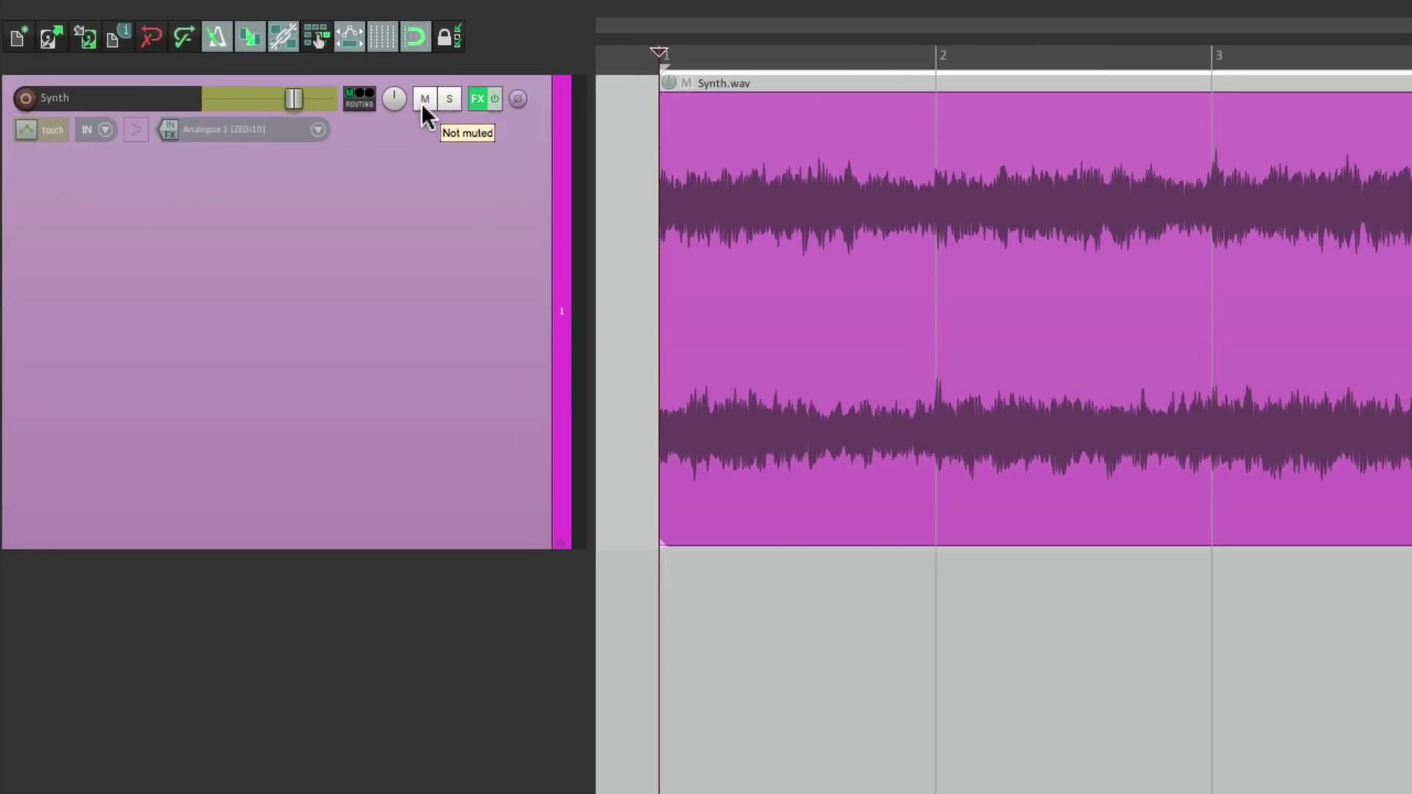
left_click(312, 75)
left_click(425, 103)
- Add a visible, armed Mute envelope to the Synth track and close the Envelopes window
left_click(27, 130)
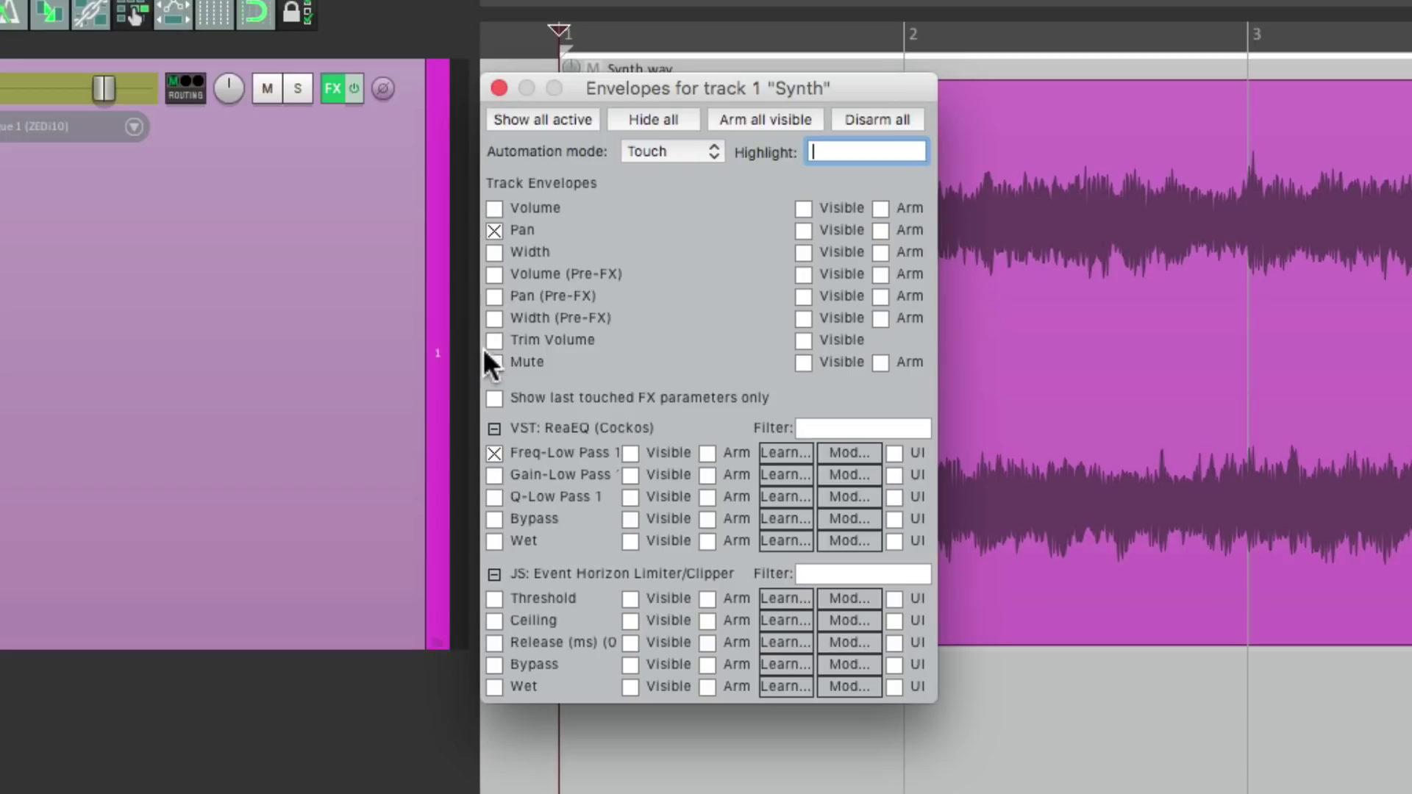
left_click(491, 361)
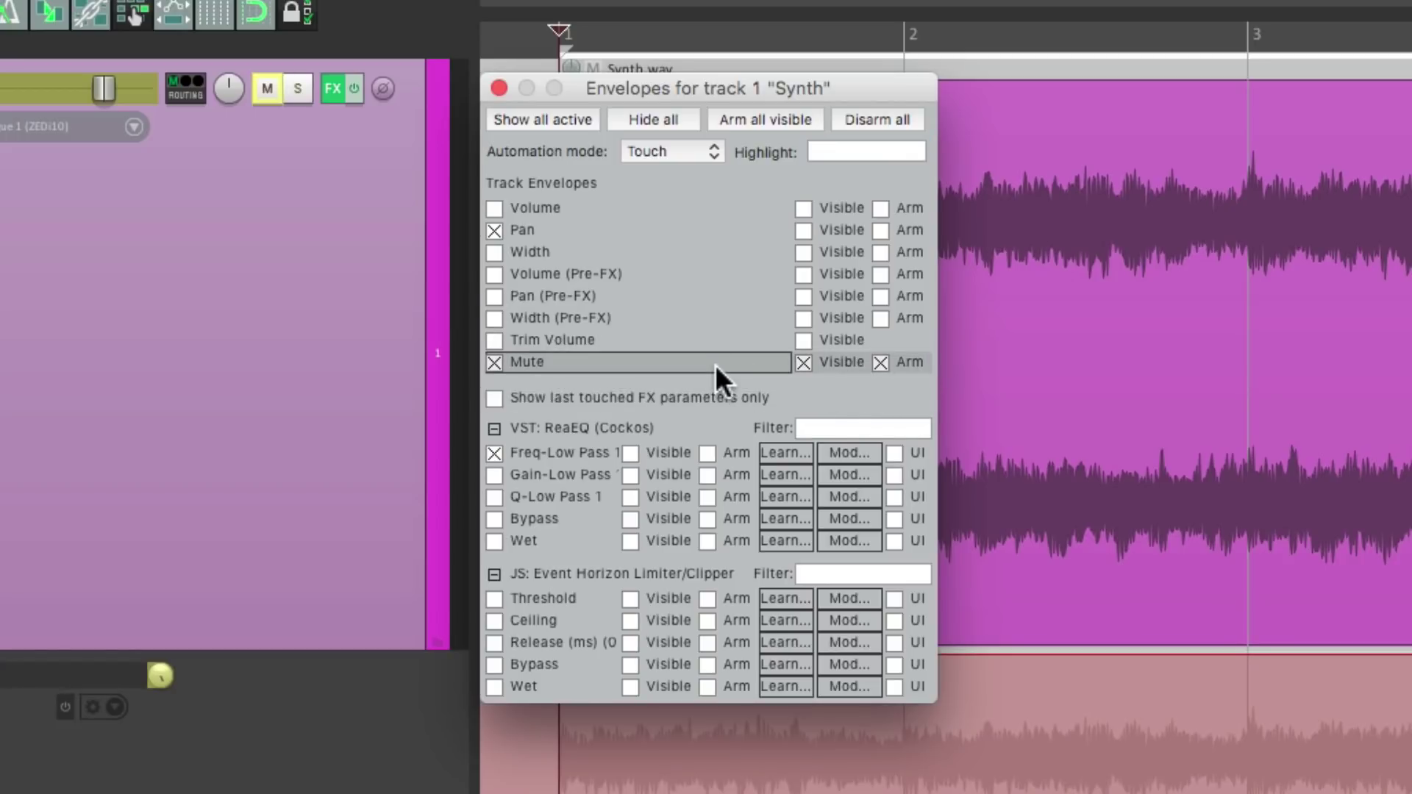
left_click(497, 87)
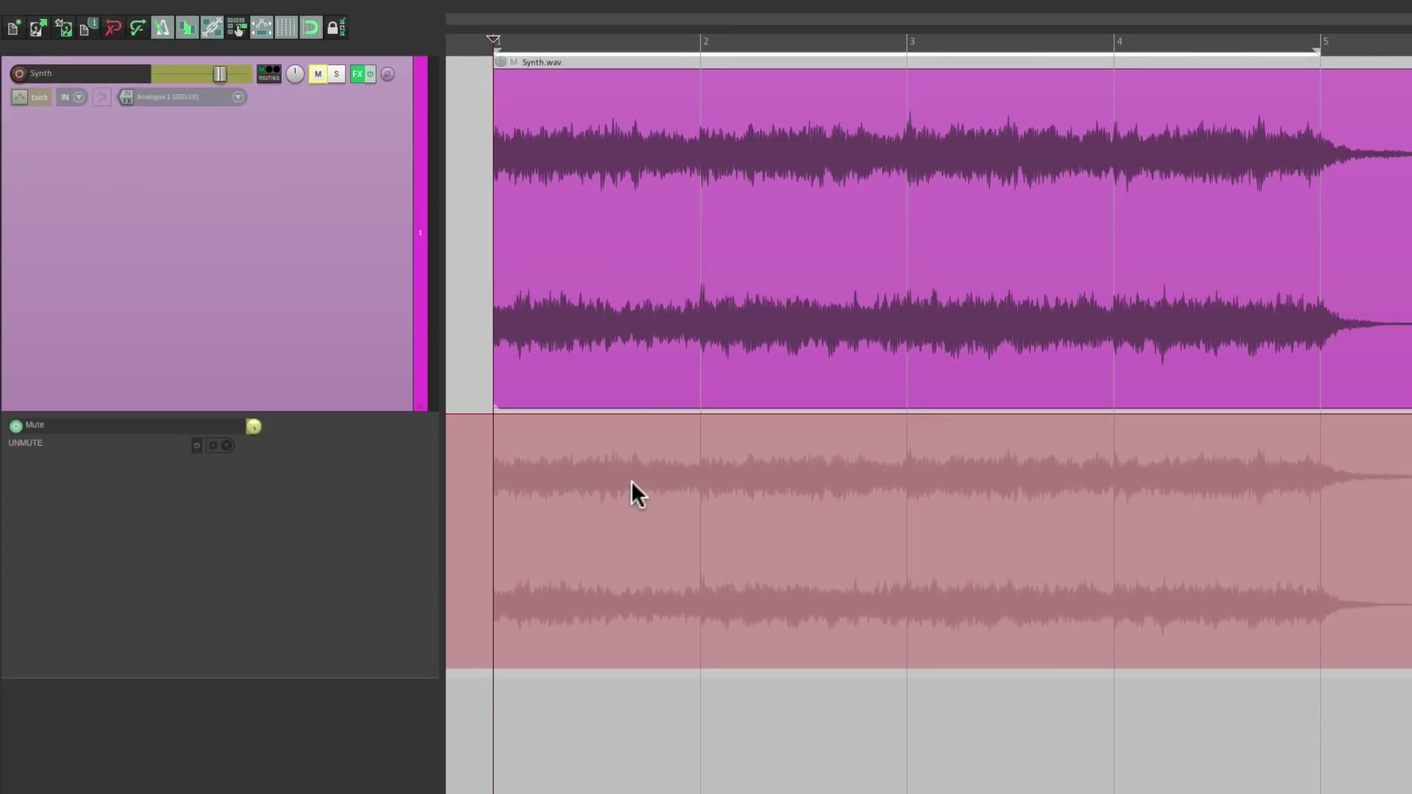
- Toggle the Synth track's mute several times to test the Mute lane, ending unmuted
left_click(318, 74)
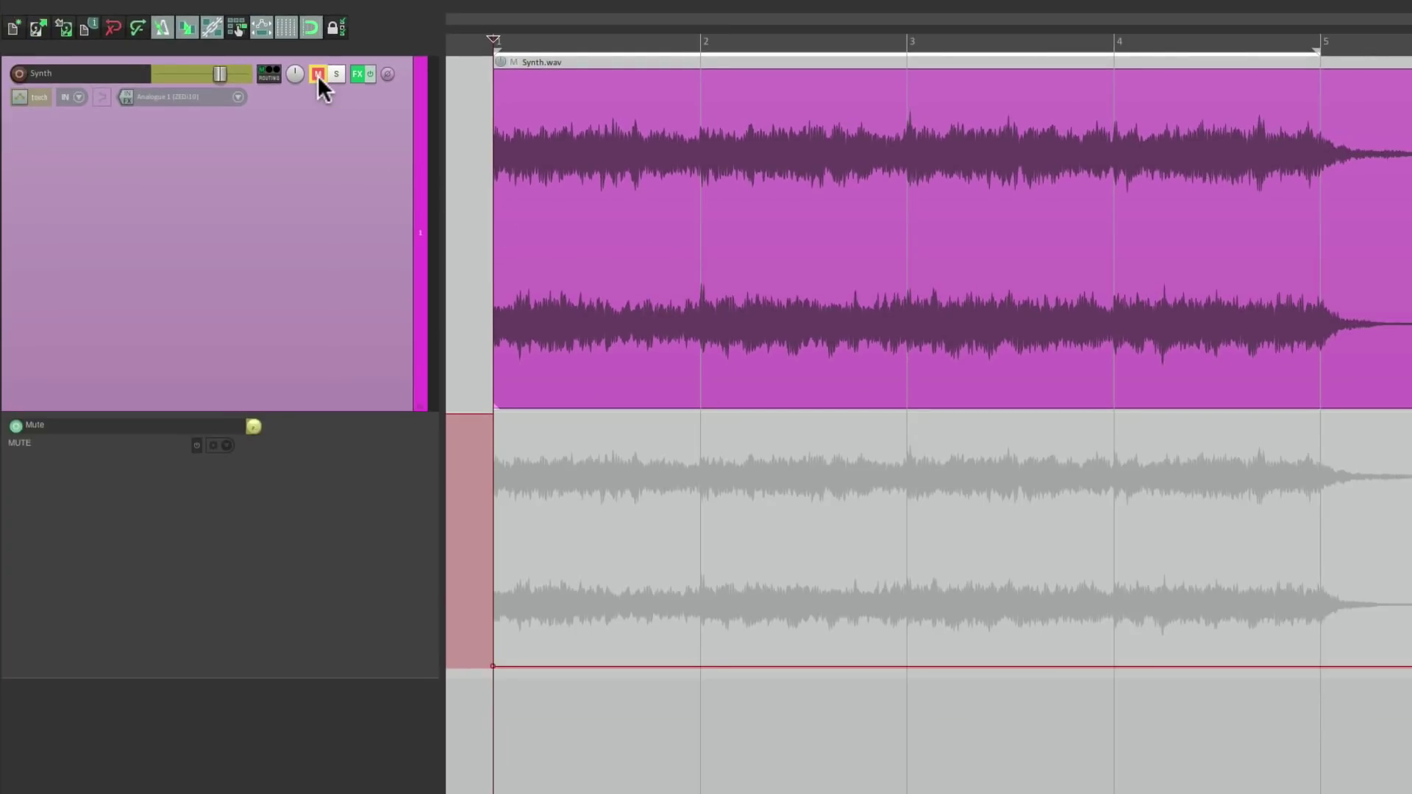
left_click(317, 75)
left_click(318, 74)
left_click(318, 75)
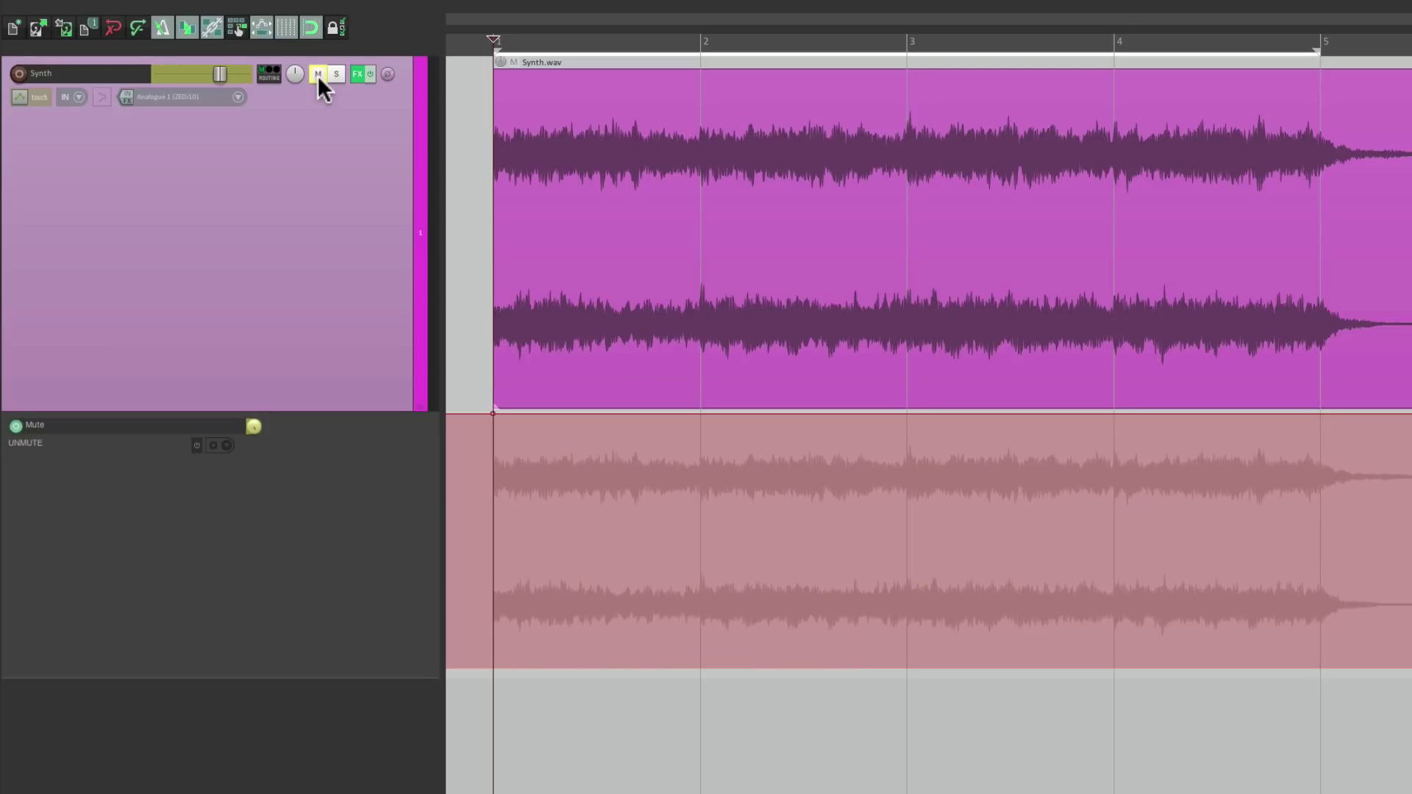
left_click(317, 74)
left_click(317, 74)
- During playback, record rhythmic mute on/off steps from bar 1 to near bar 5, then stop
key("space")
left_click(313, 76)
left_click(313, 76)
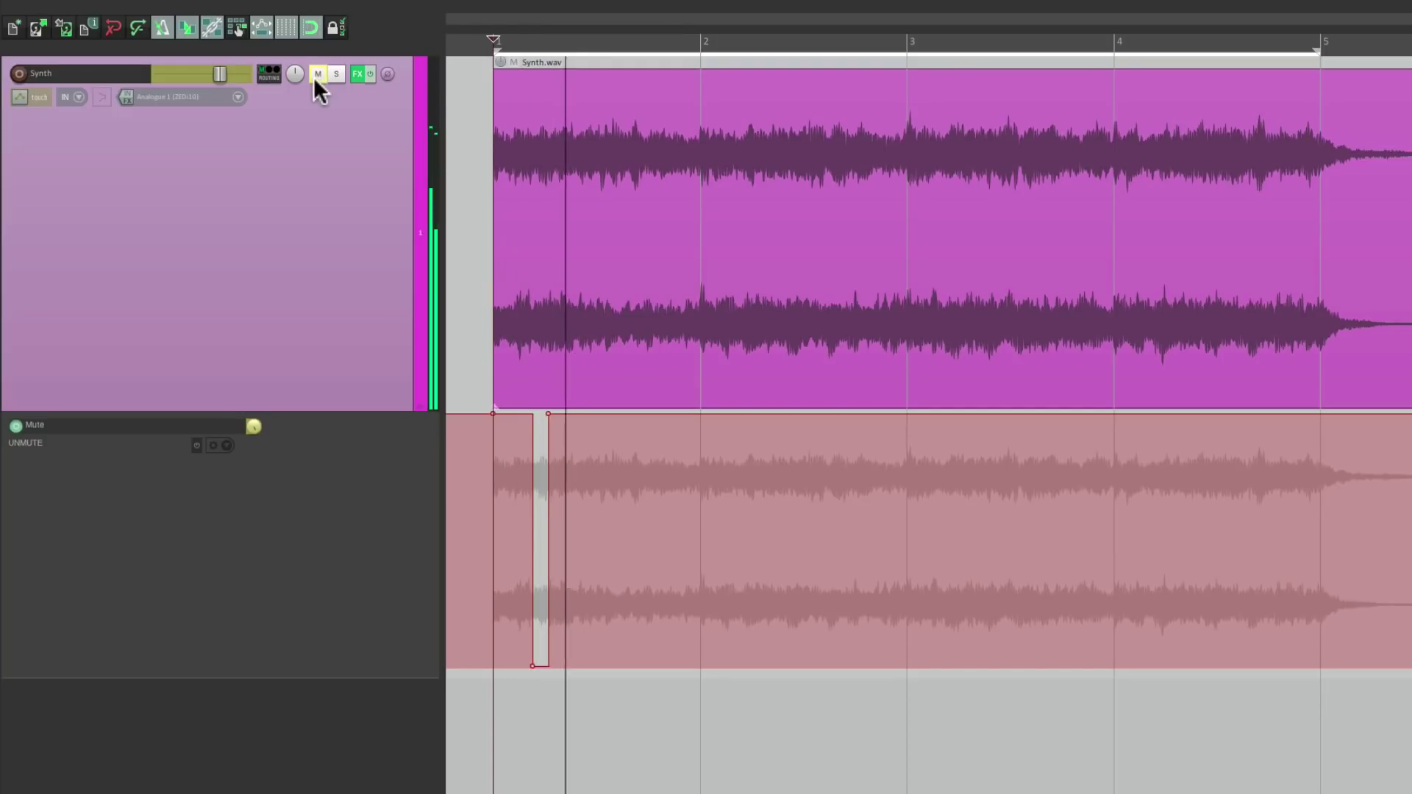
left_click(313, 77)
left_click(313, 76)
left_click(313, 77)
left_click(313, 77)
left_click(313, 76)
left_click(313, 77)
left_click(313, 77)
left_click(314, 76)
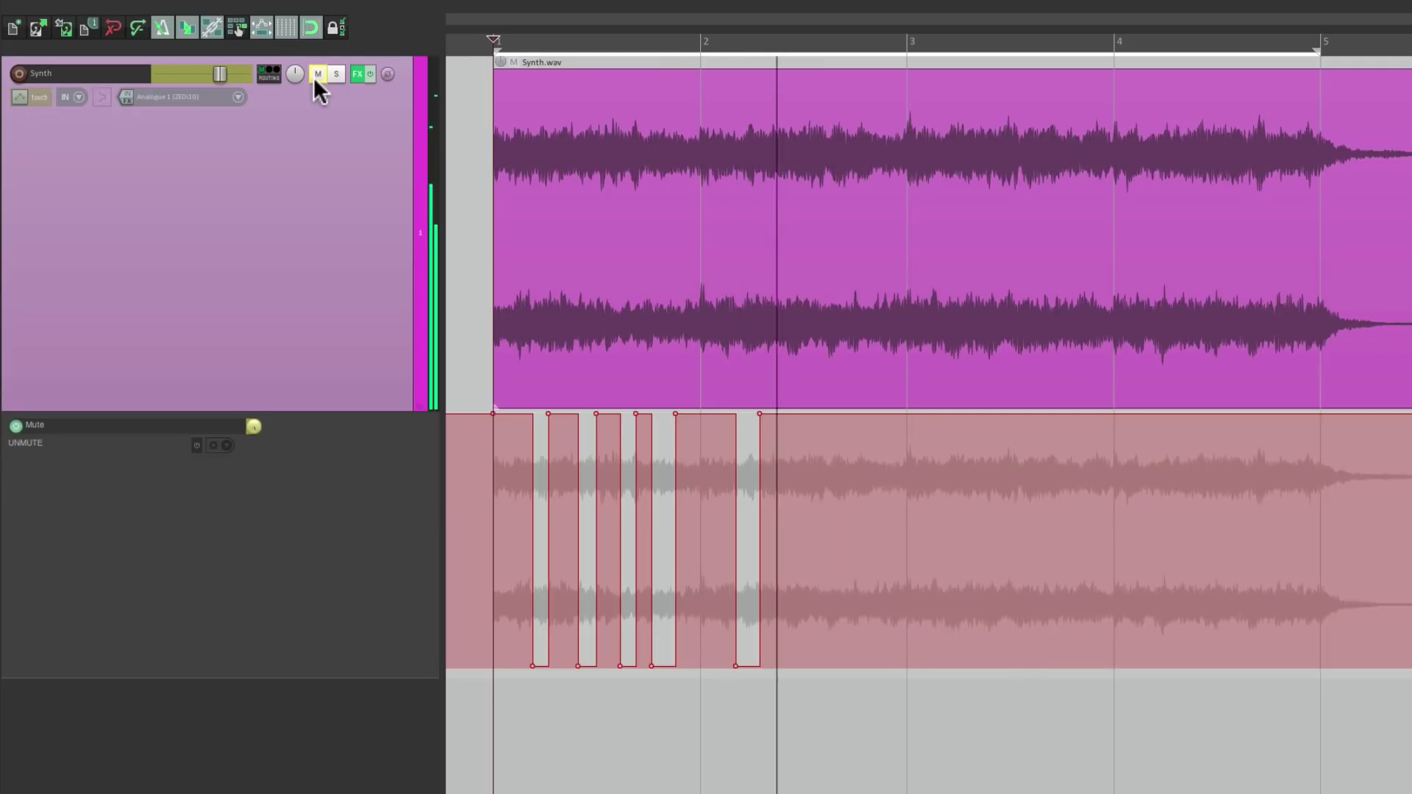
left_click(313, 76)
left_click(313, 76)
left_click(314, 76)
left_click(313, 76)
left_click(313, 77)
left_click(313, 77)
left_click(313, 76)
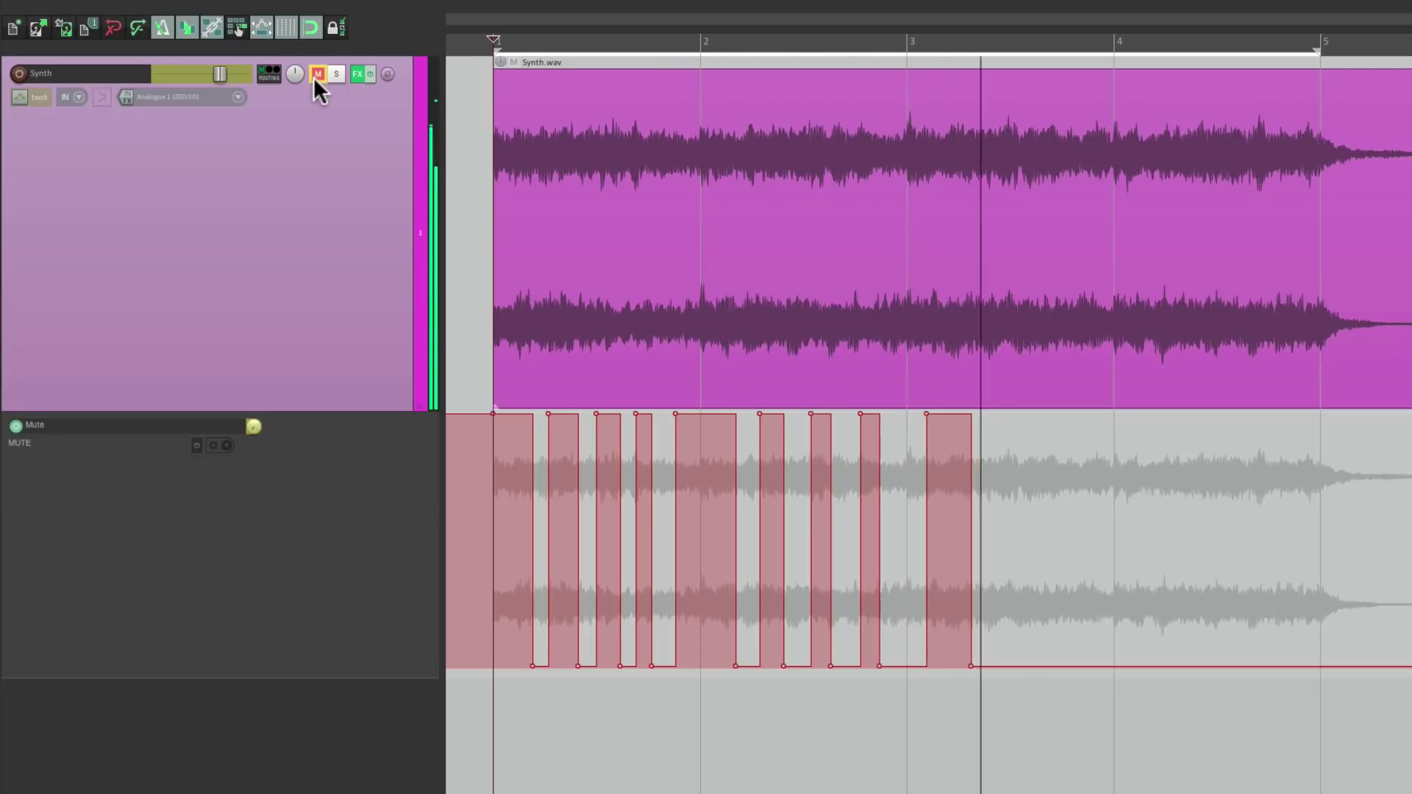
left_click(313, 76)
left_click(313, 76)
left_click(313, 77)
left_click(314, 76)
left_click(313, 76)
left_click(313, 76)
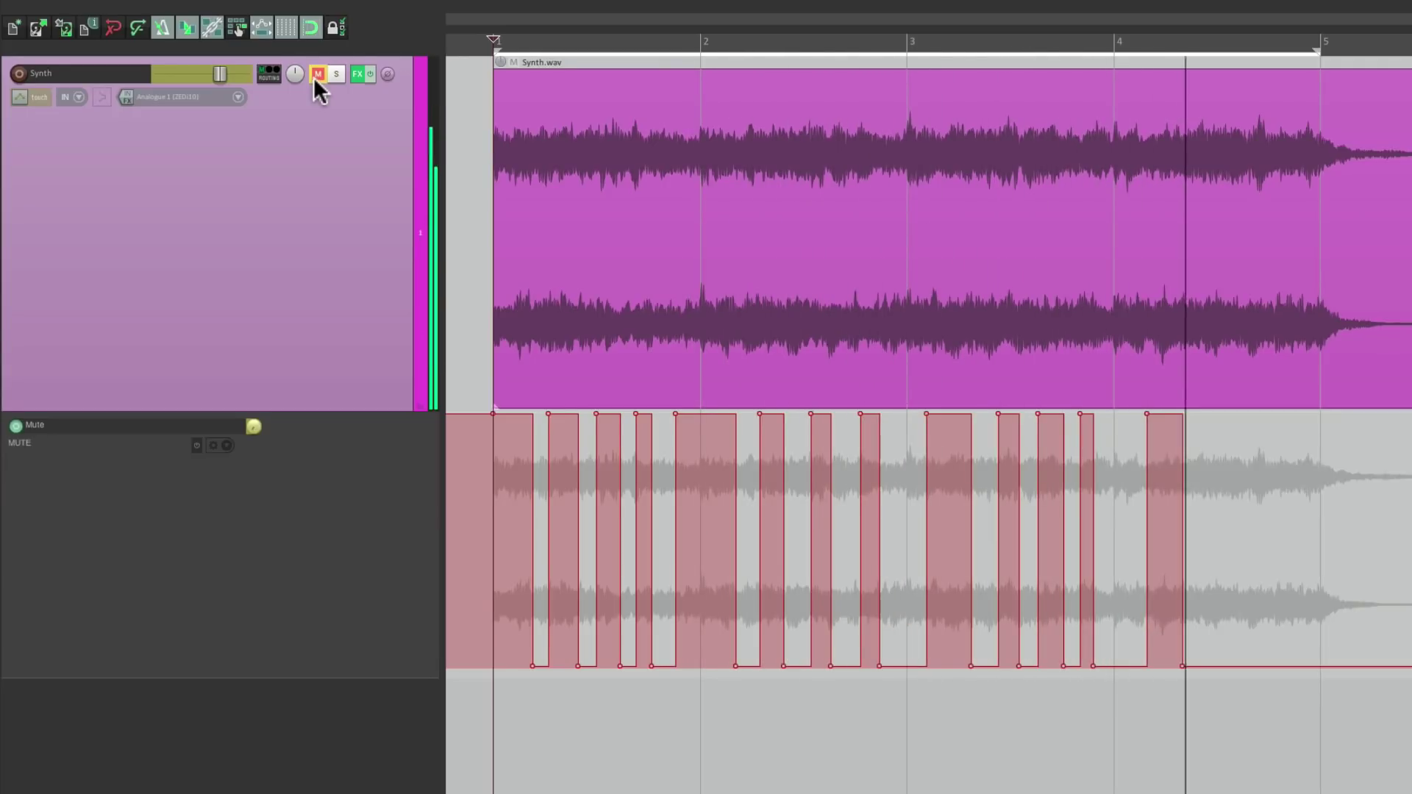
left_click(314, 75)
left_click(314, 76)
left_click(314, 75)
left_click(314, 76)
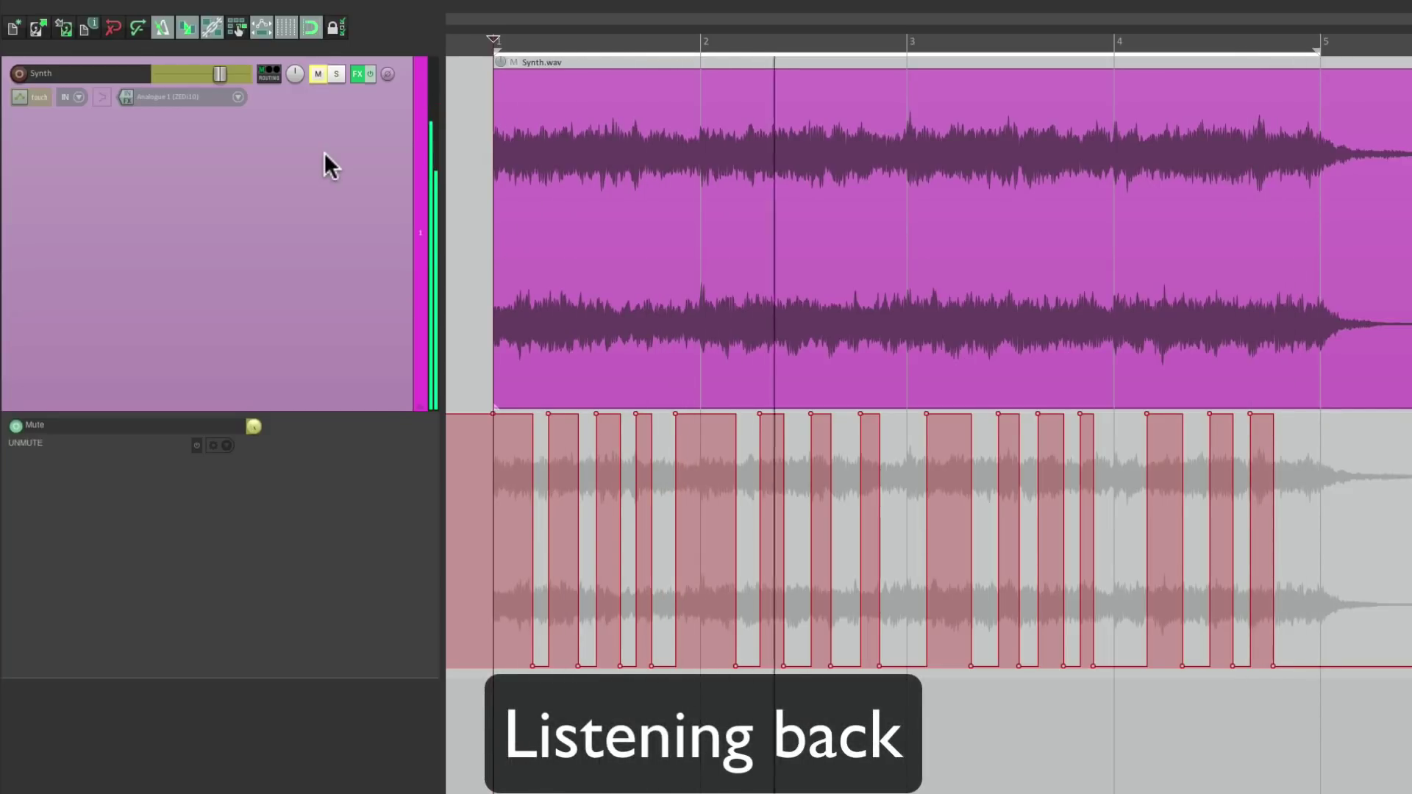
key("space")
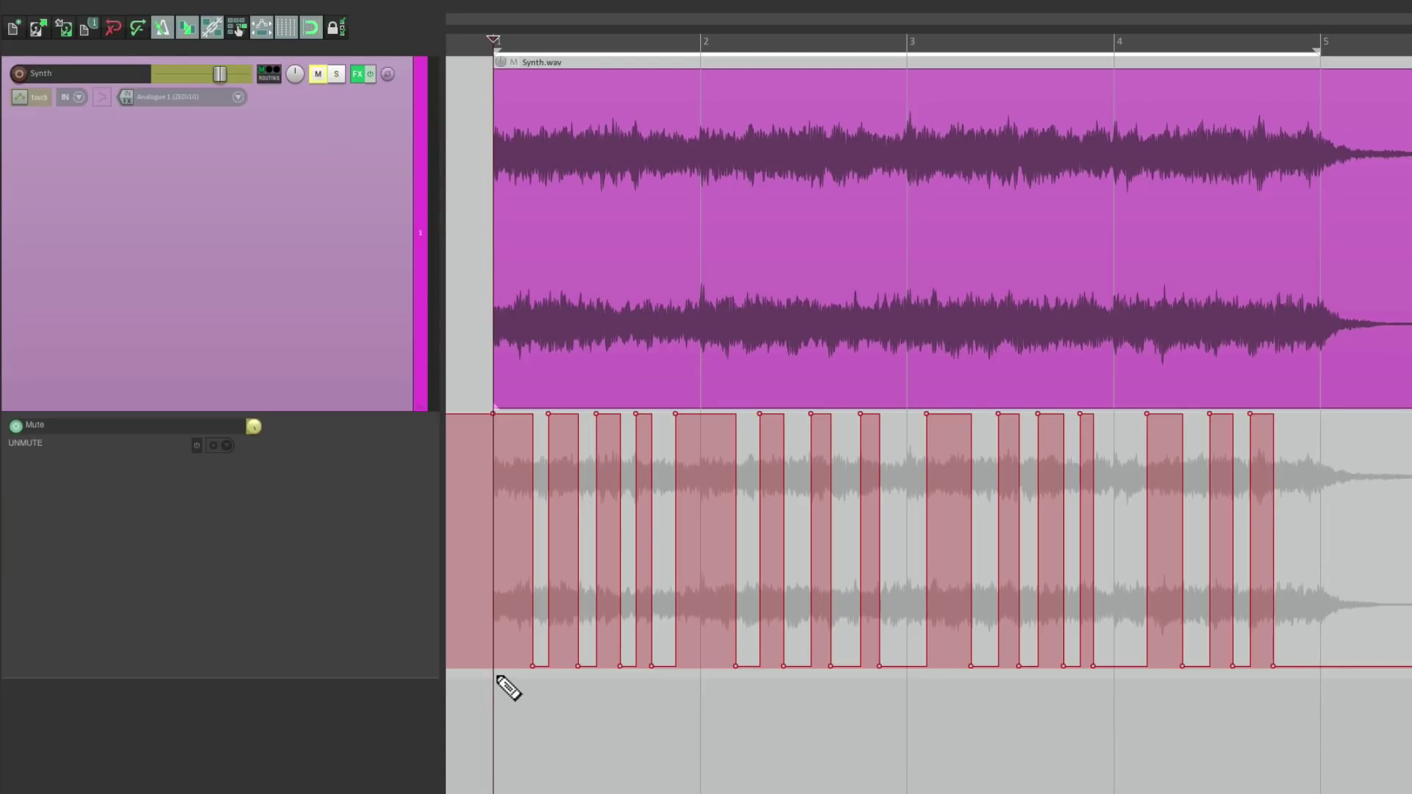
- Loop the first bar's mute automation item across the whole Mute lane and play it back
left_click(523, 672)
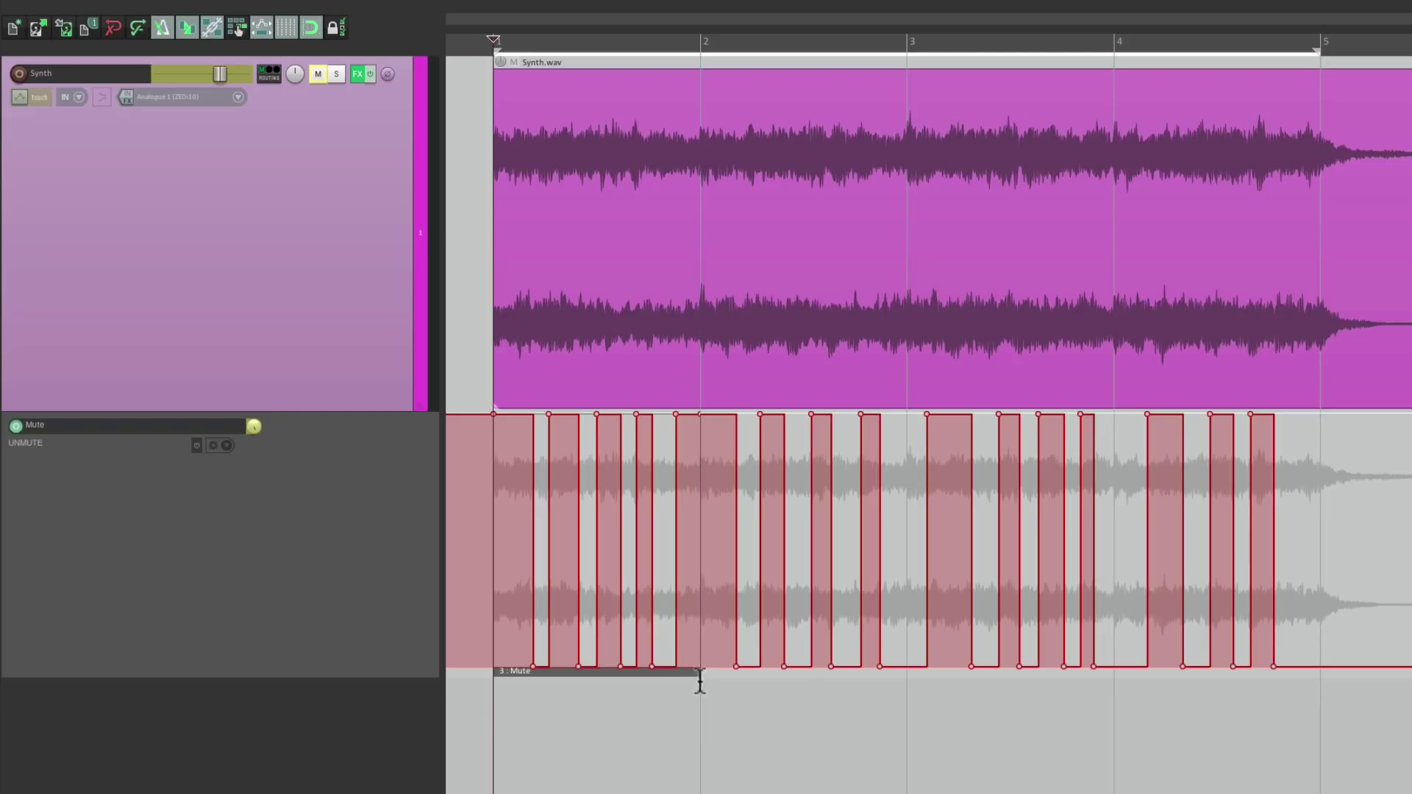
left_click_drag(695, 671, 1402, 671)
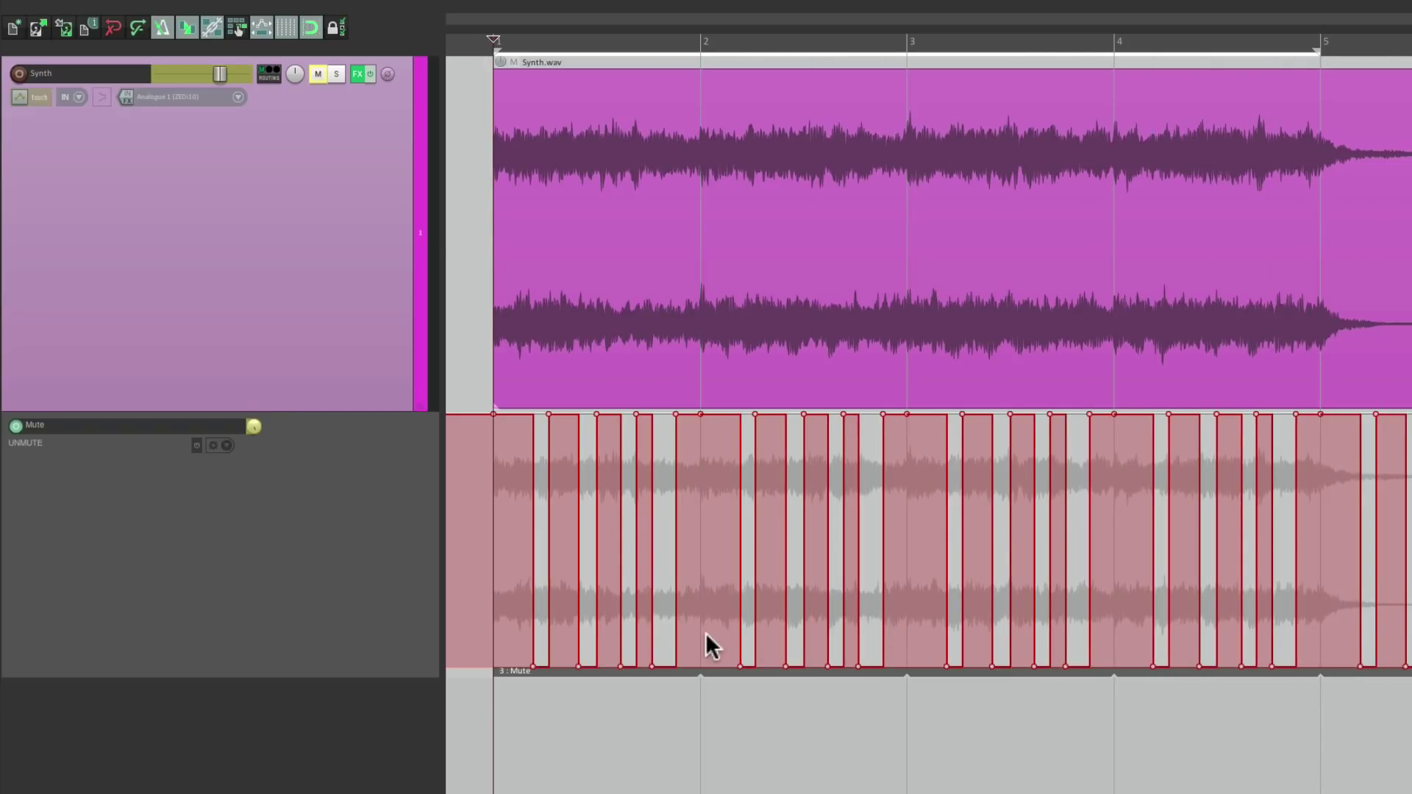
key("space")
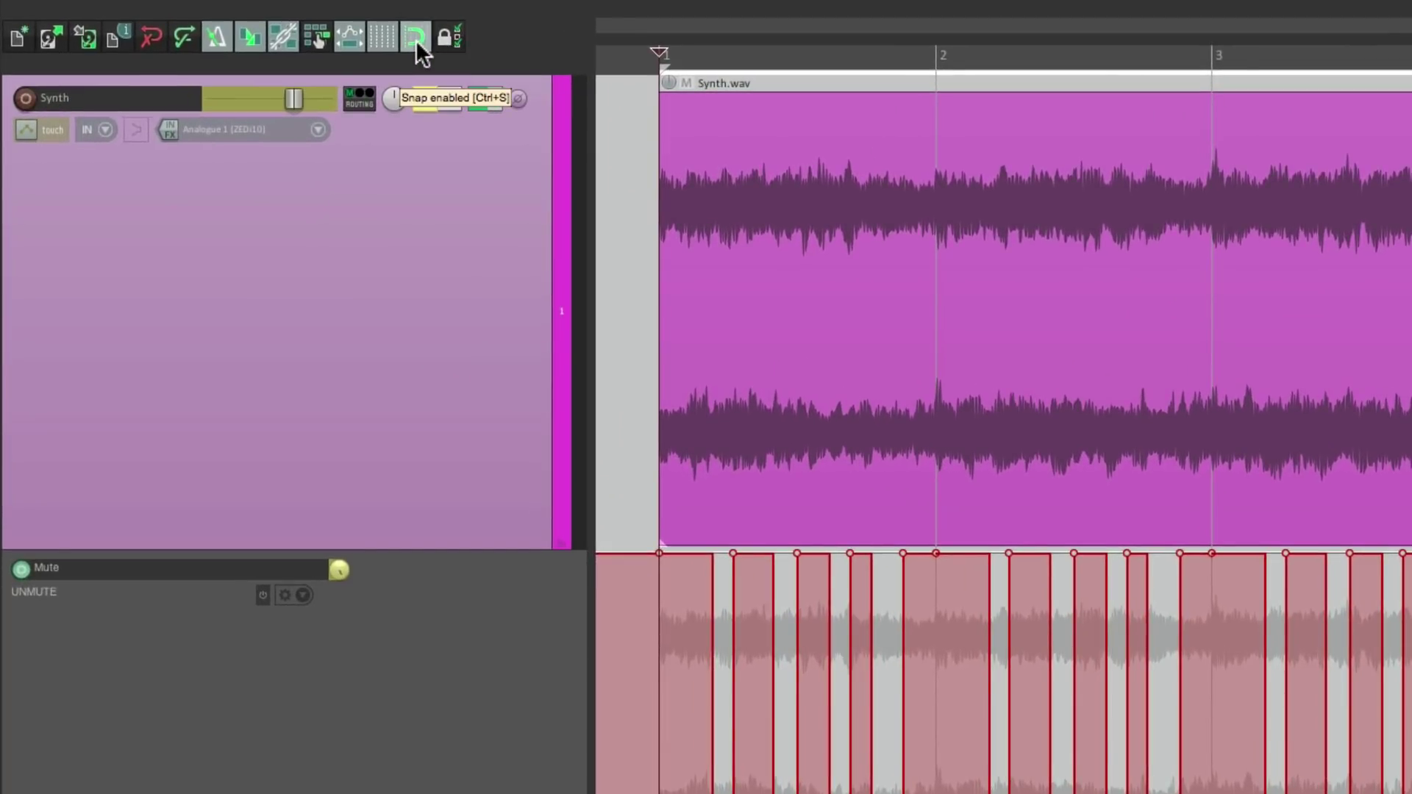
- Set the grid line spacing to 1/16T in Snap/Grid Settings
right_click(312, 27)
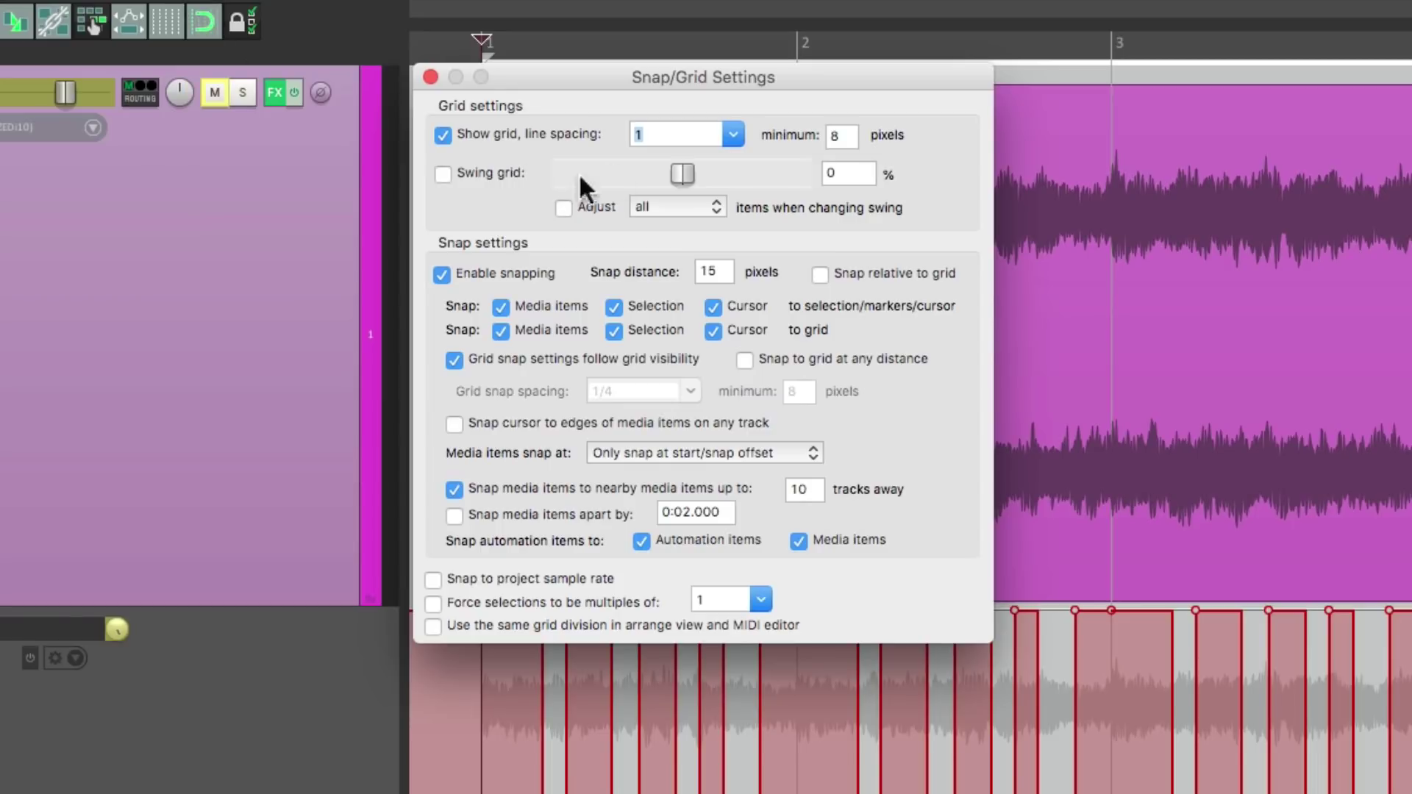
left_click(731, 134)
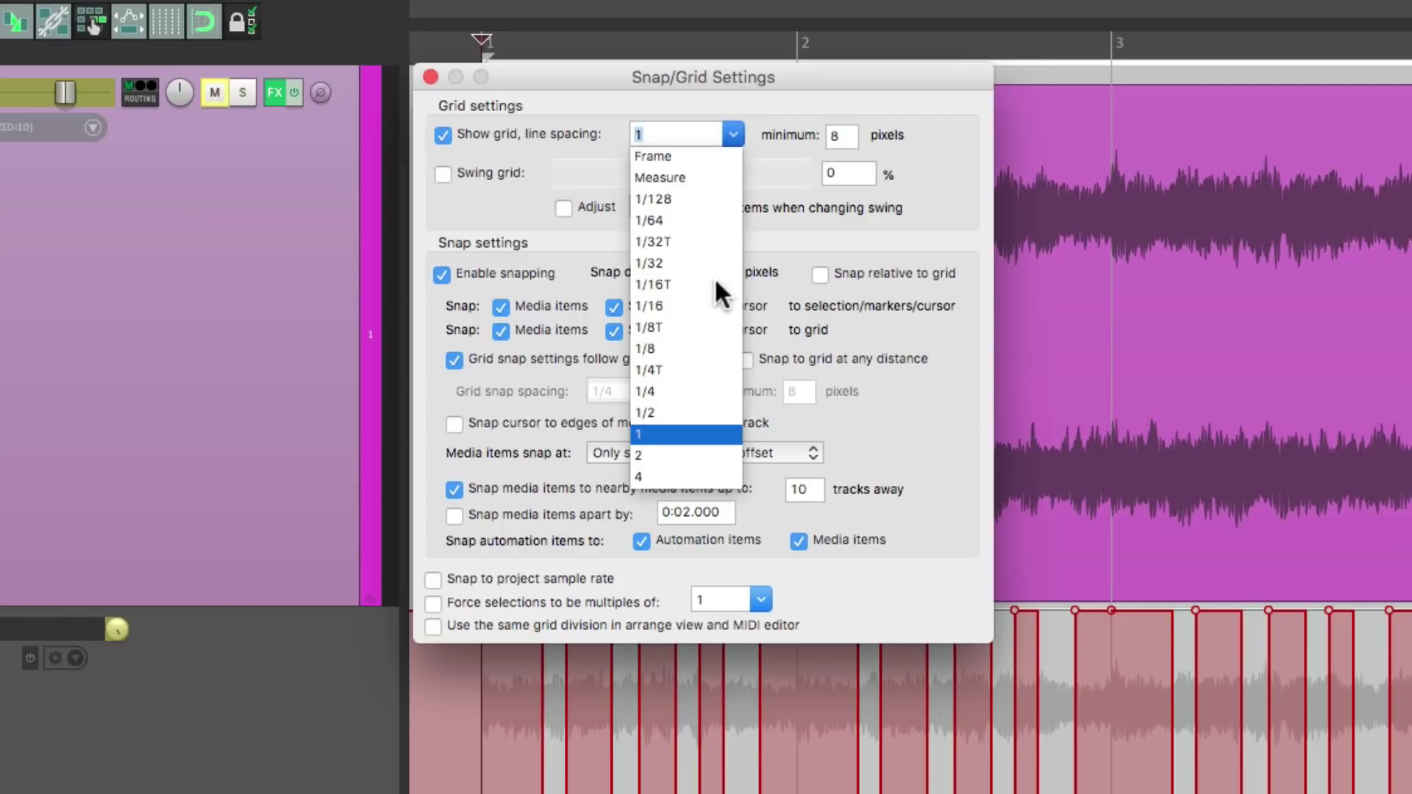
left_click(707, 283)
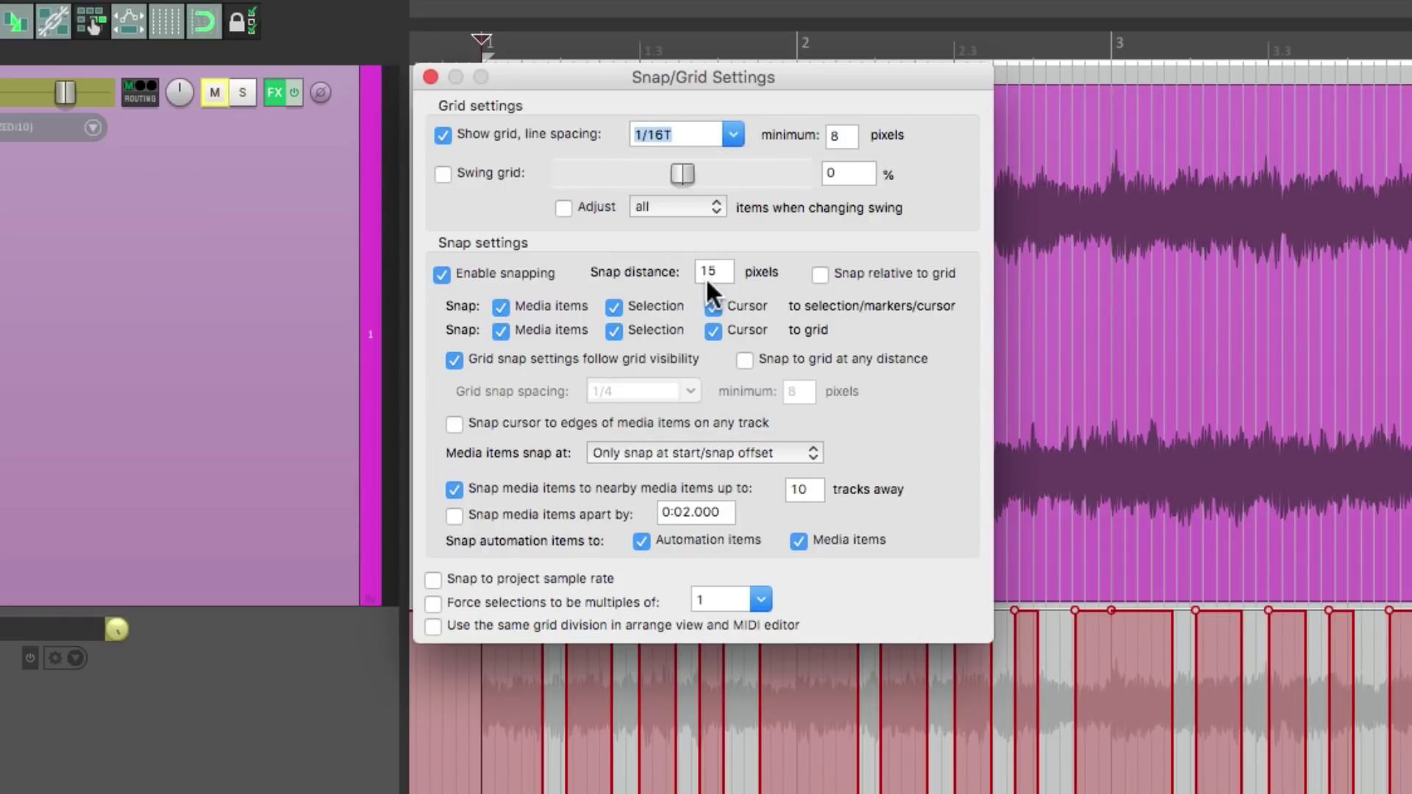
left_click(429, 76)
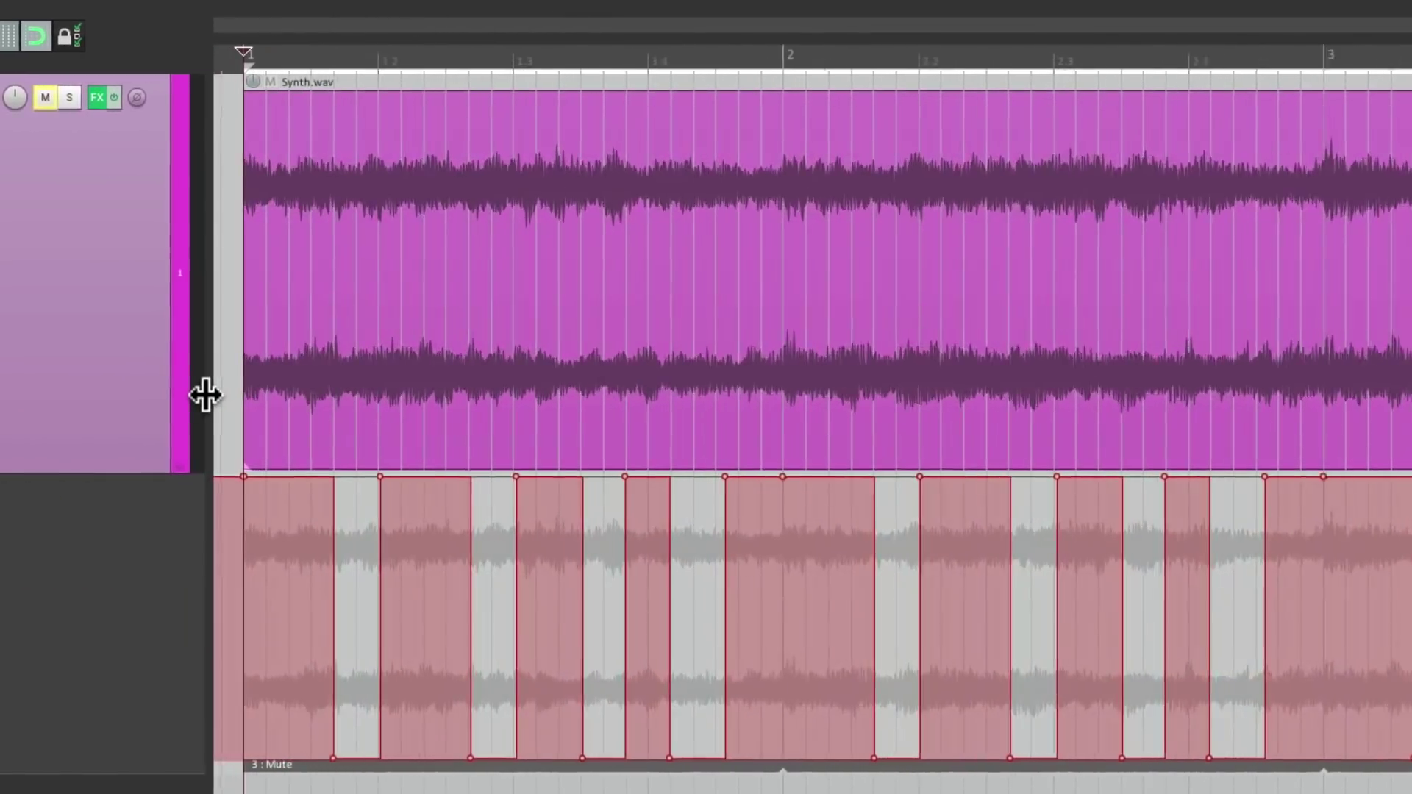
- Nudge the seven mute and unmute points in bar 1 onto the 1/16T grid, then play
scroll(309, 535, "up", 5)
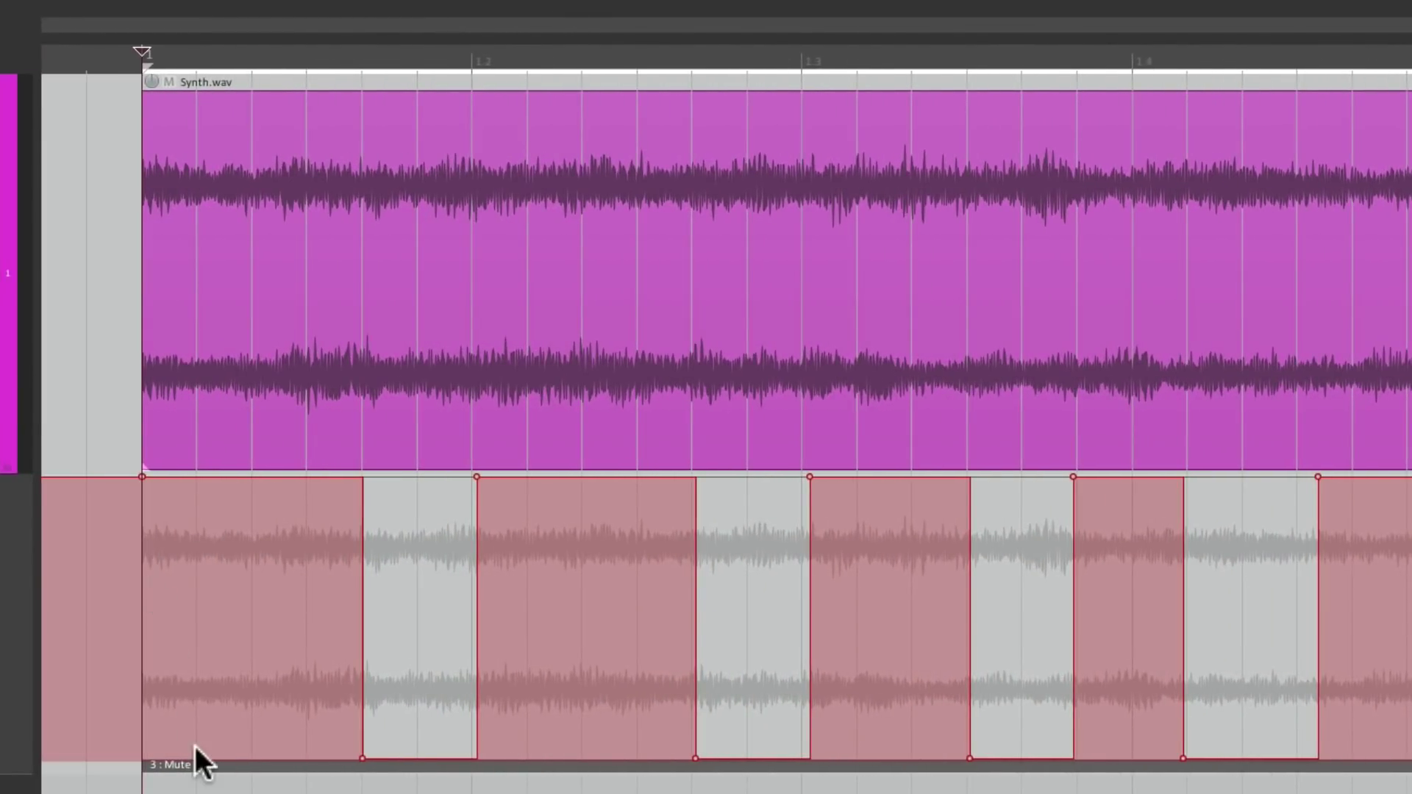
mouse_move(362, 756)
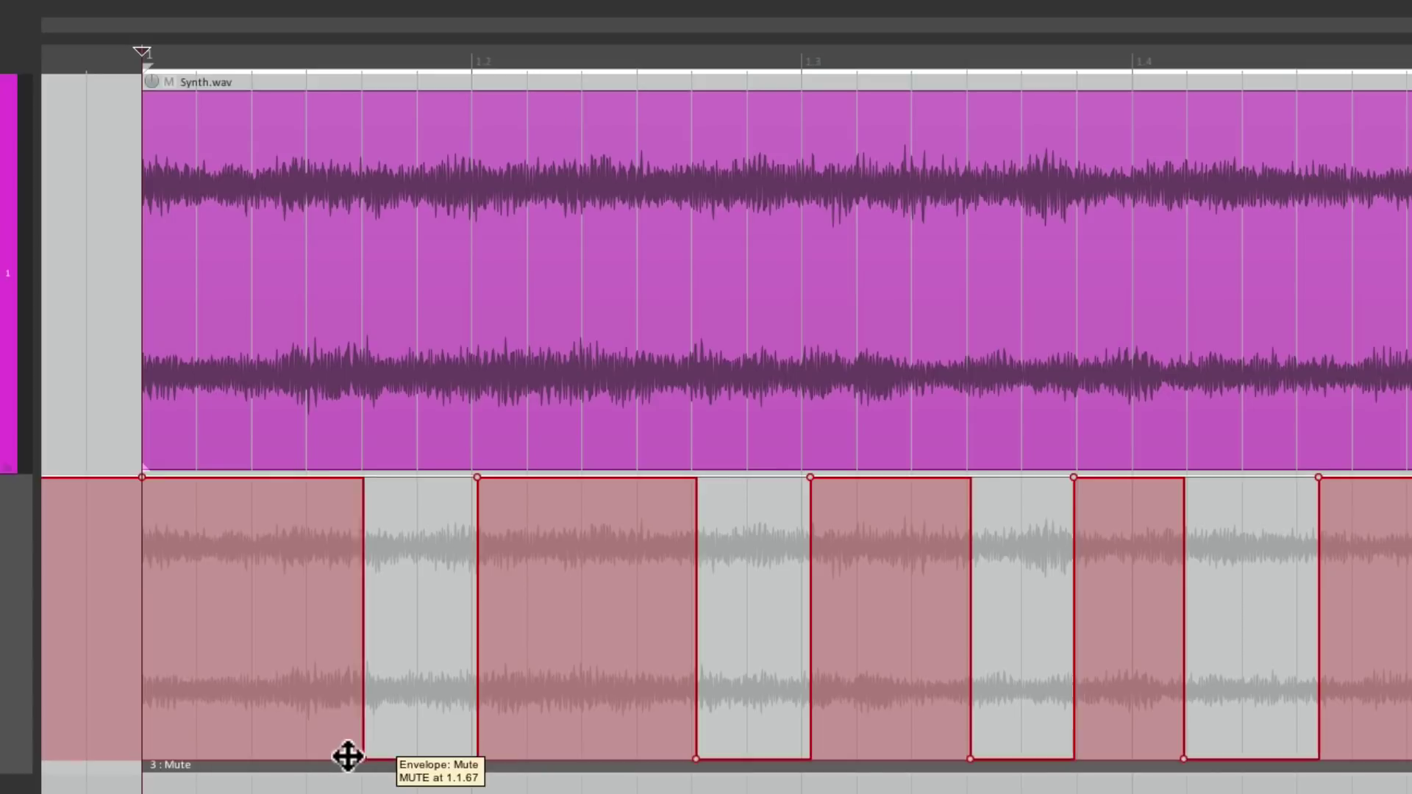
mouse_move(363, 756)
left_mouse_down()
mouse_move(346, 756)
mouse_move(360, 756)
left_mouse_up()
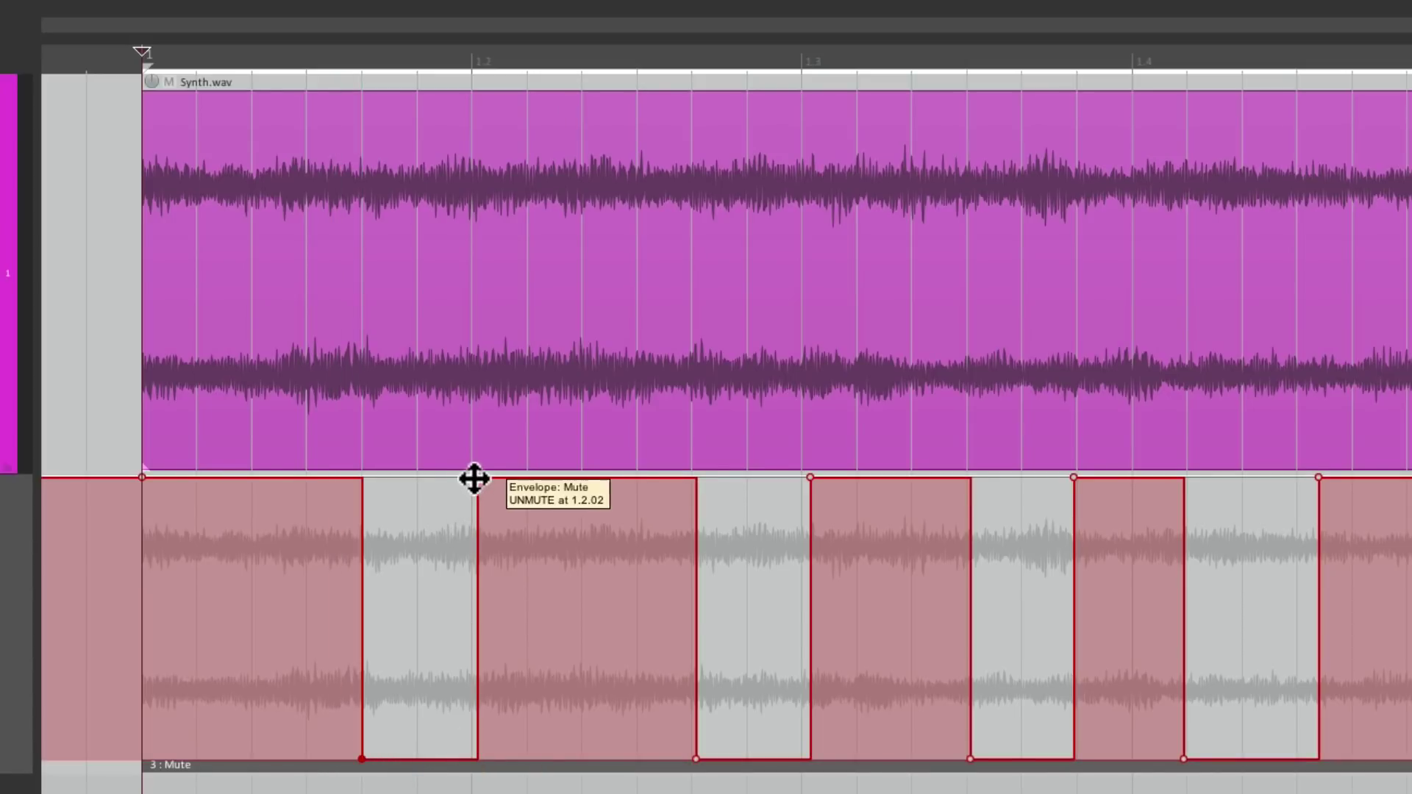
left_click_drag(475, 478, 472, 478)
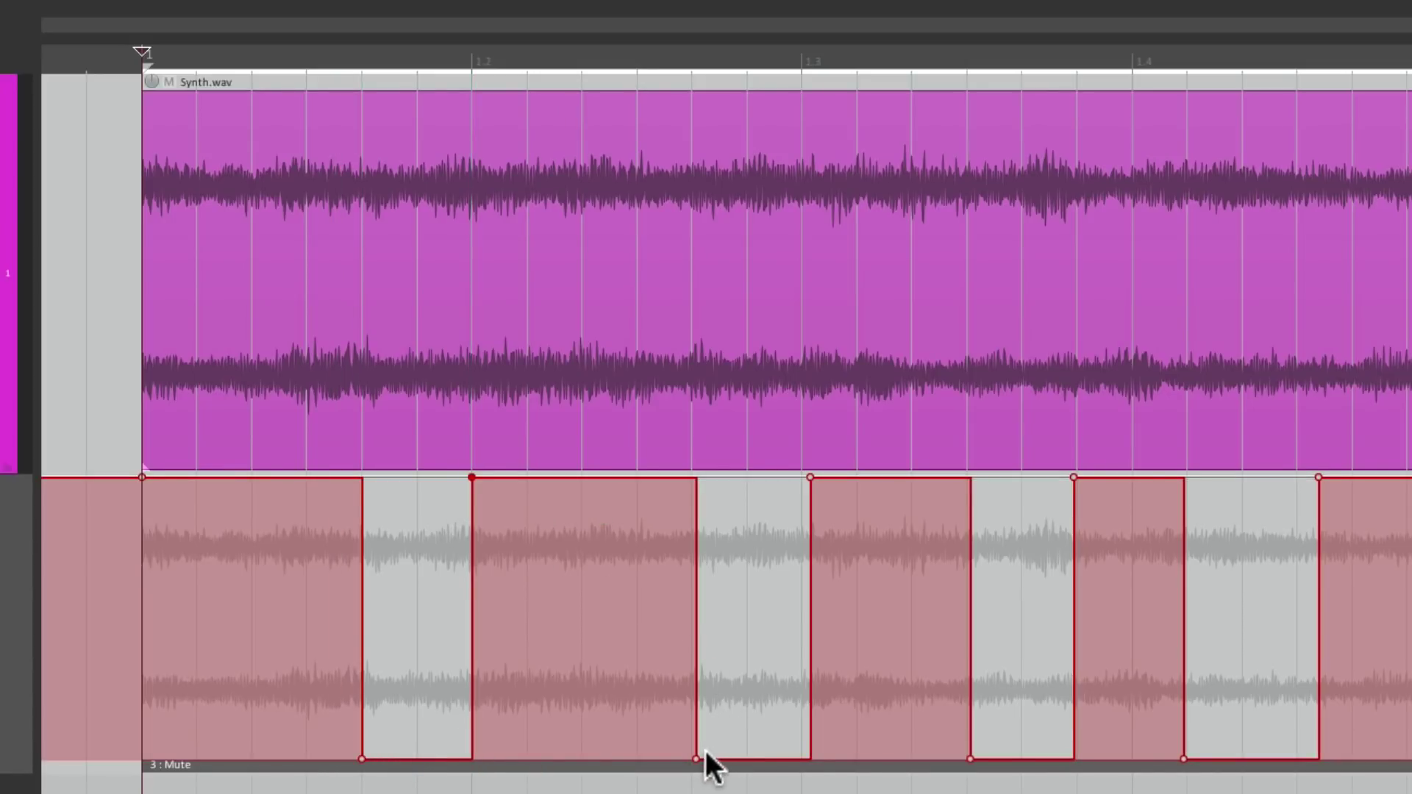
left_click_drag(696, 757, 691, 757)
left_click_drag(809, 477, 801, 478)
left_click_drag(970, 757, 967, 759)
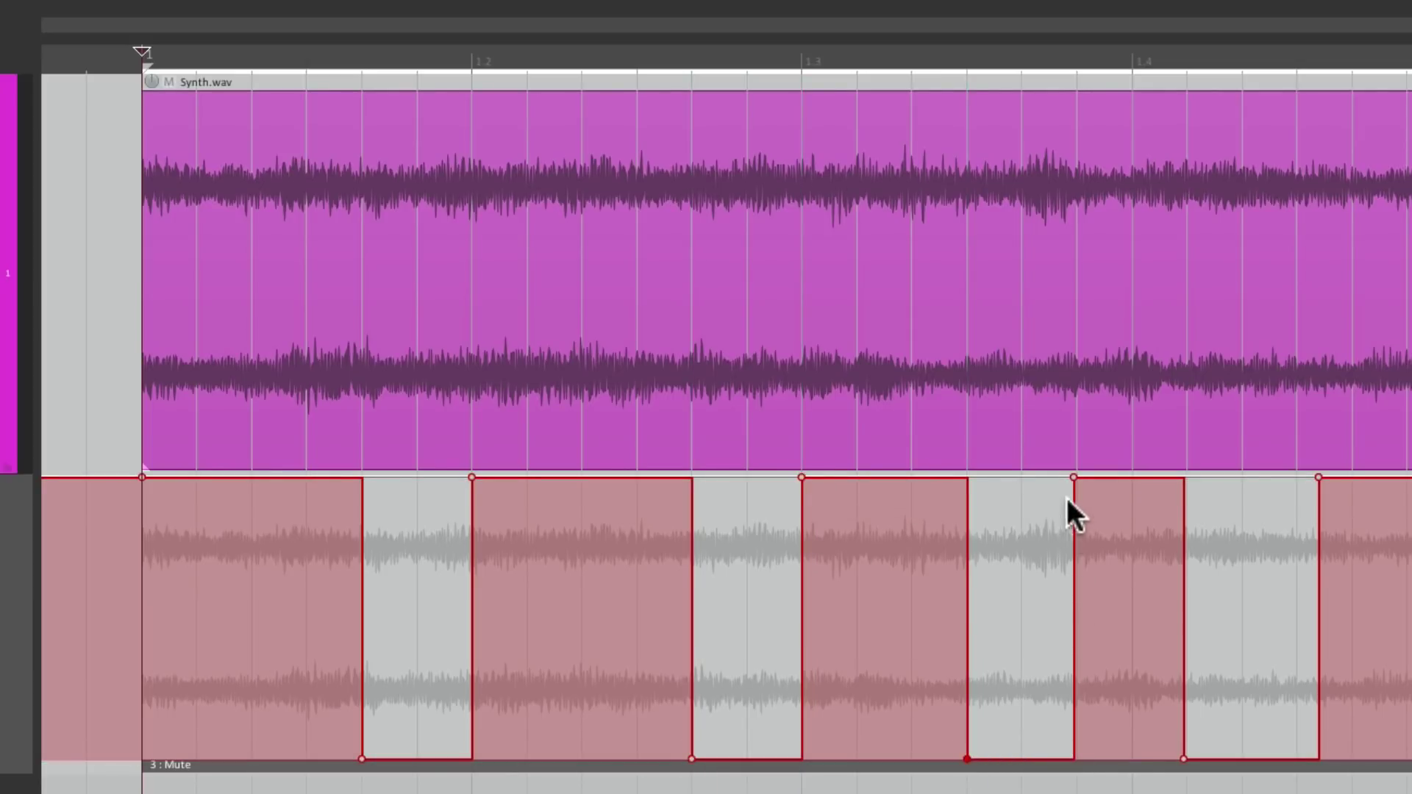
left_click_drag(1074, 477, 1078, 478)
left_click_drag(1193, 748, 1190, 753)
key("space")
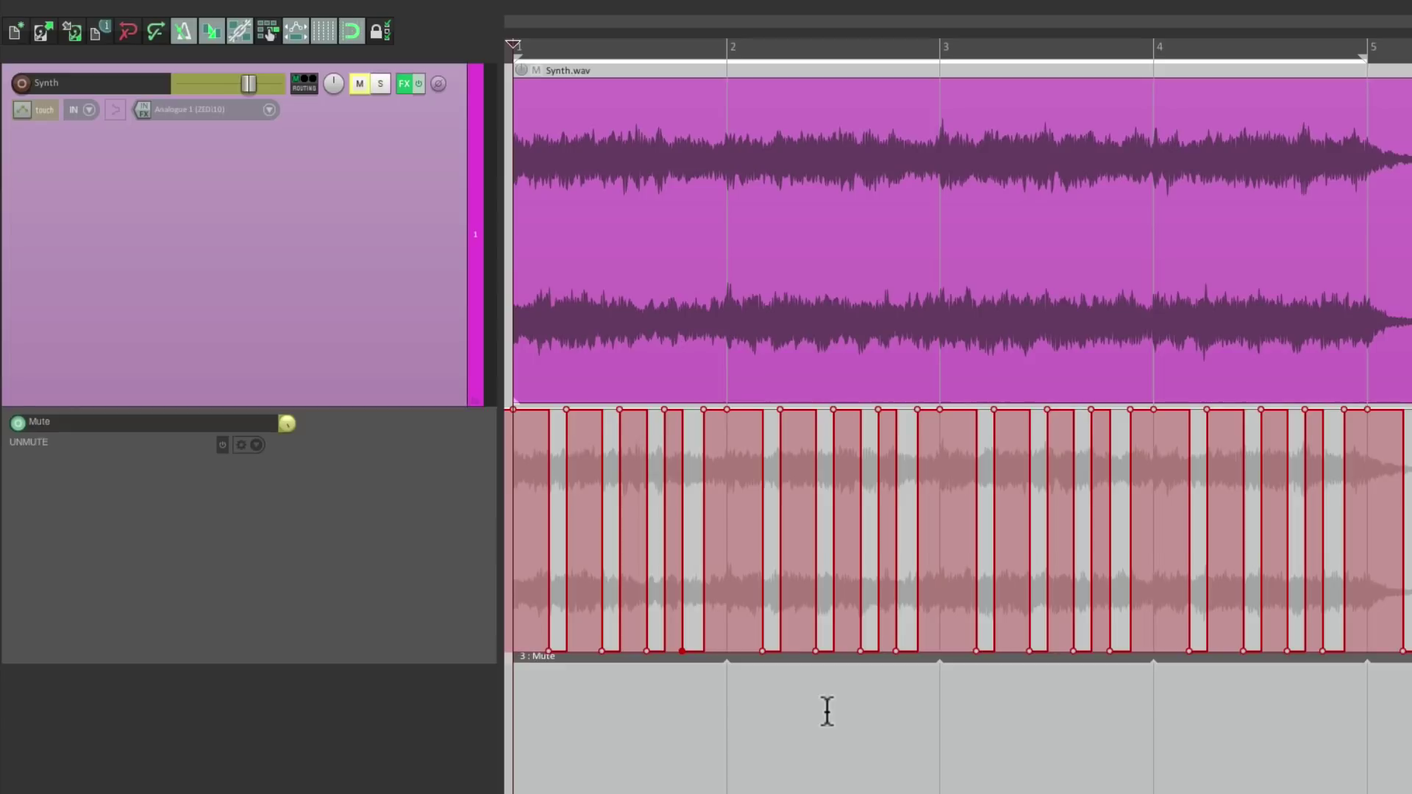
key("space")
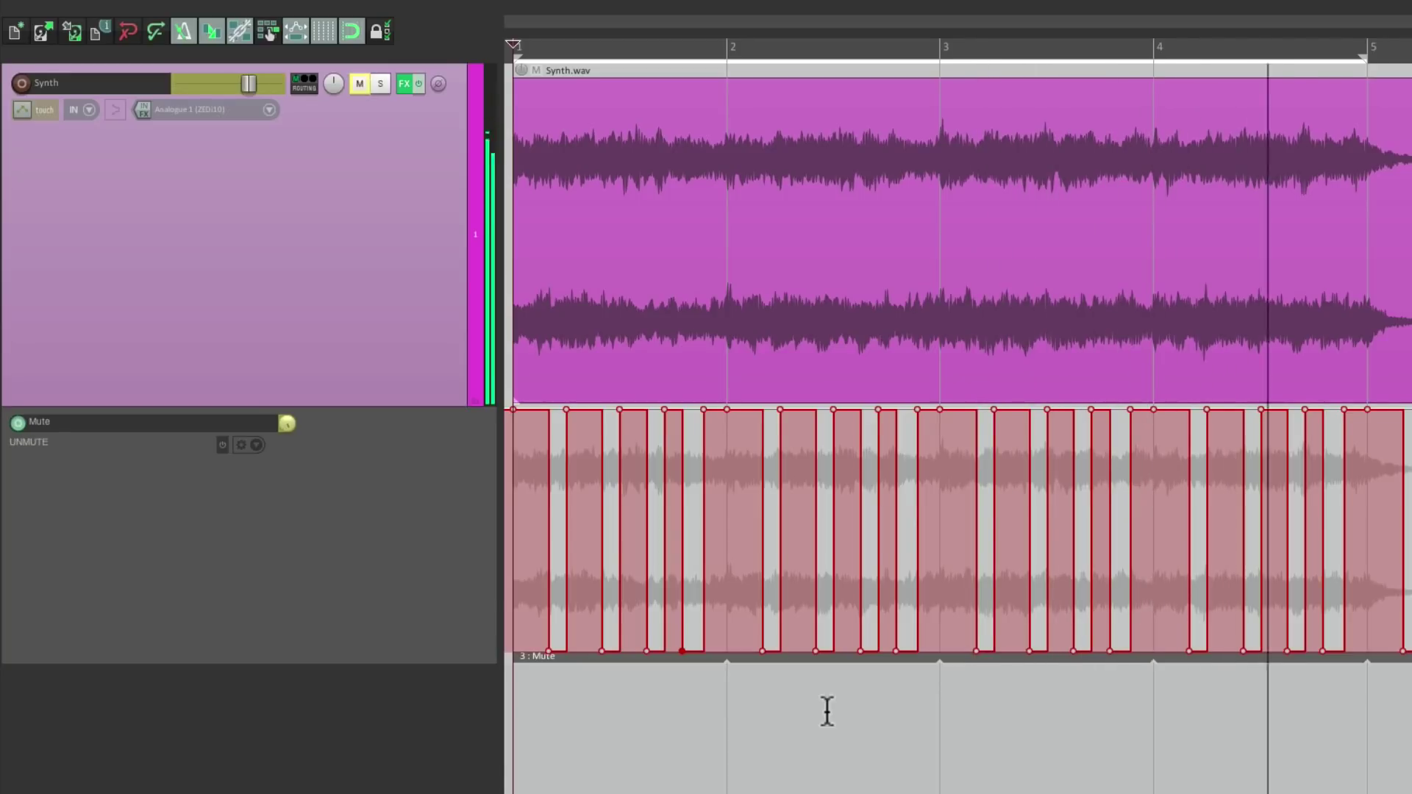
key("space")
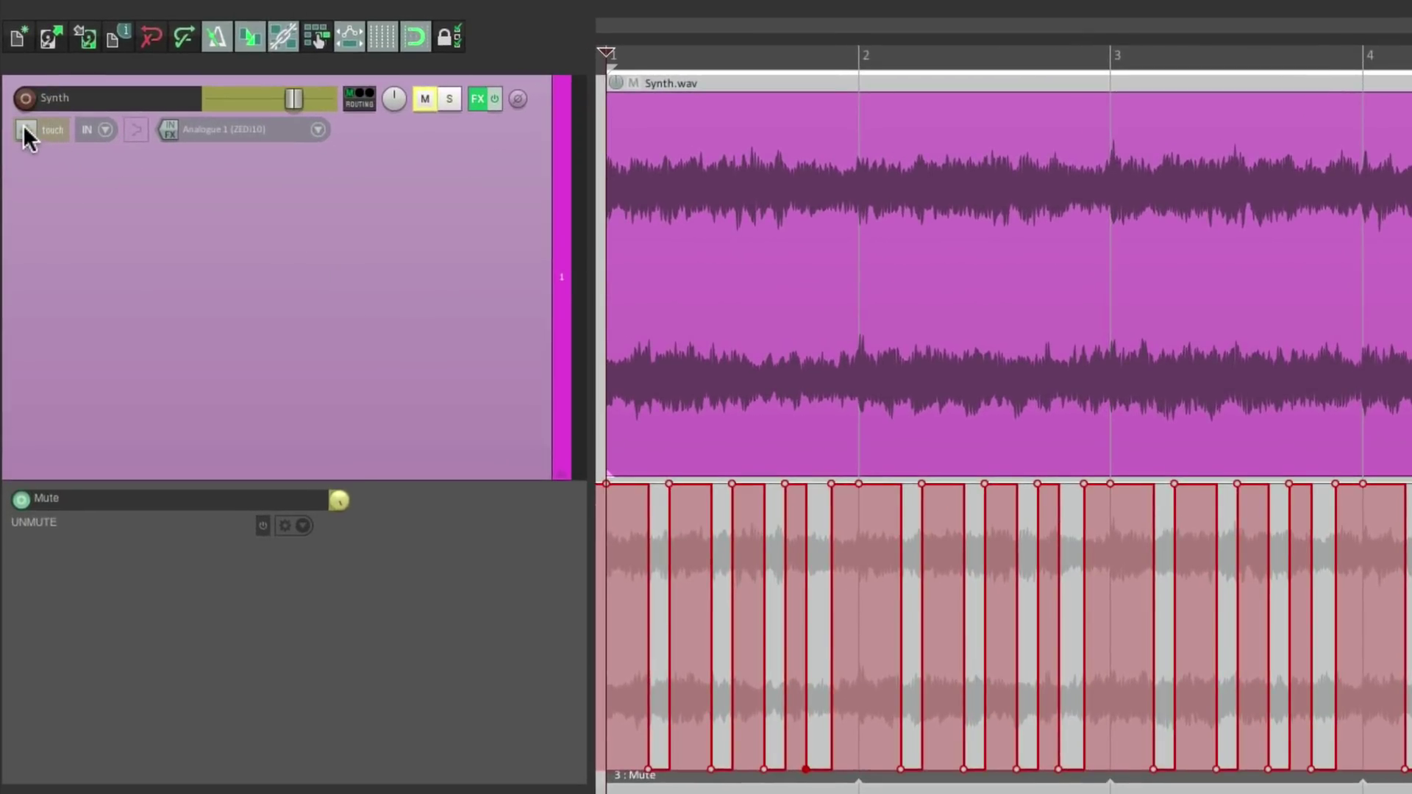
- Make the Pan and ReaEQ Freq-Low Pass 1 envelopes visible alongside the Mute lane
left_click(24, 125)
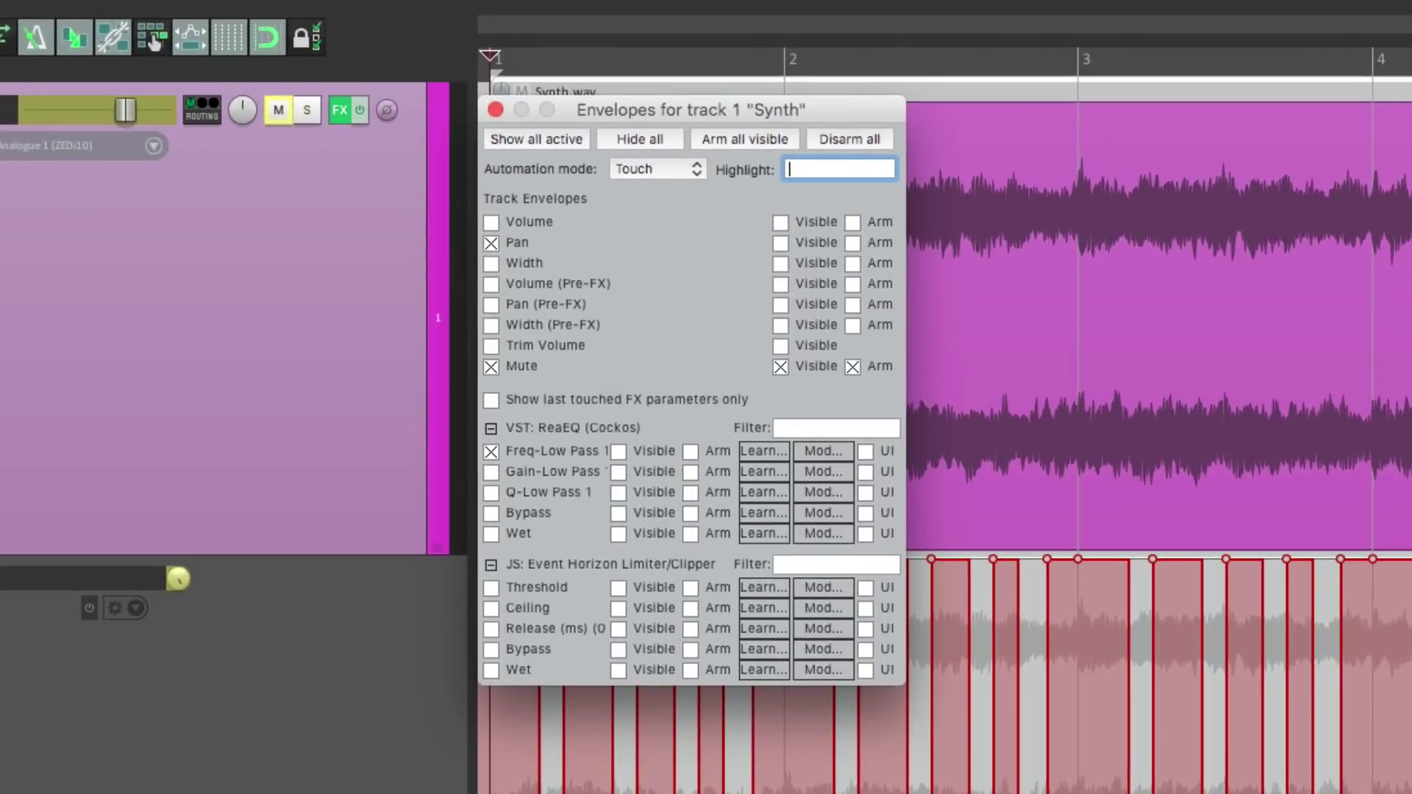
left_click(779, 242)
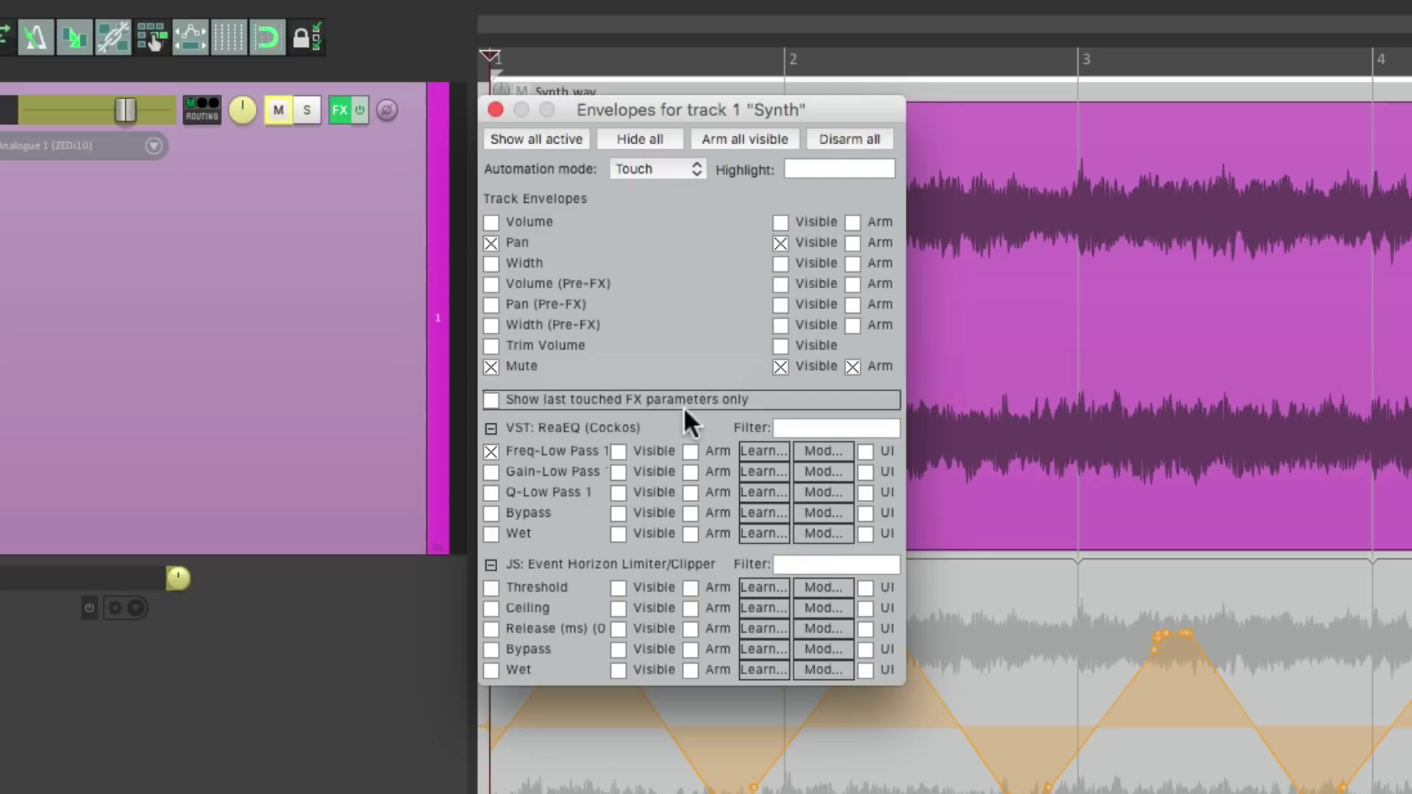
left_click(617, 452)
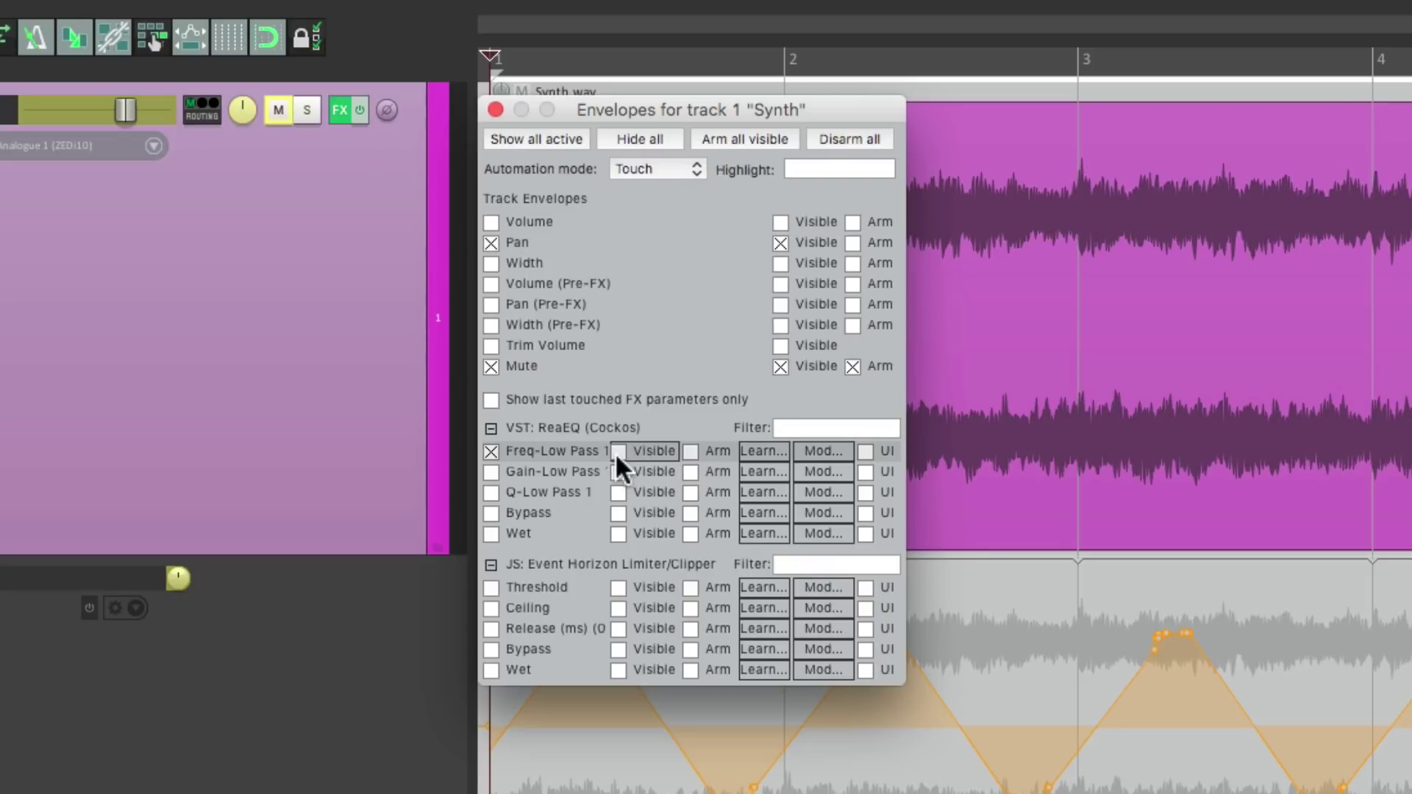
left_click(496, 110)
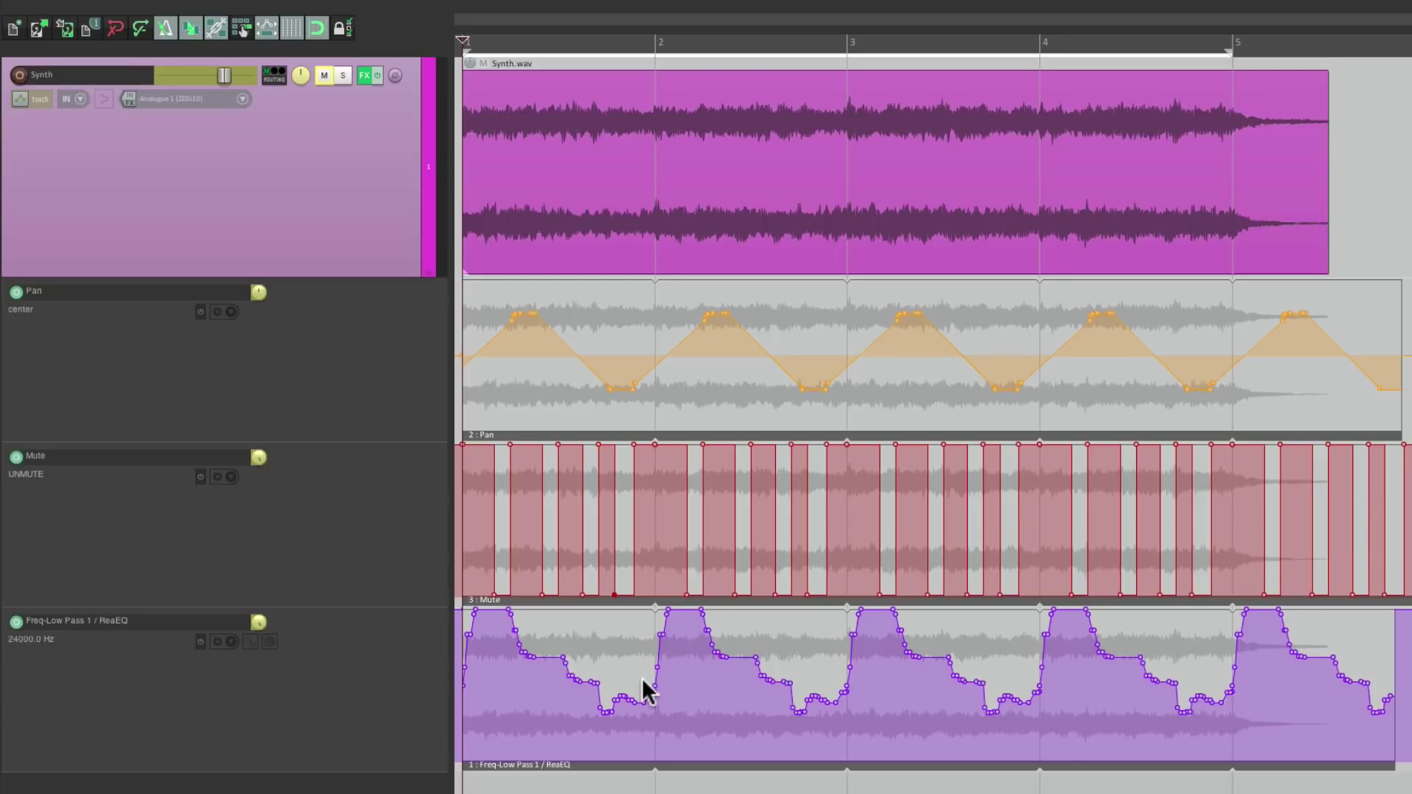
key("space")
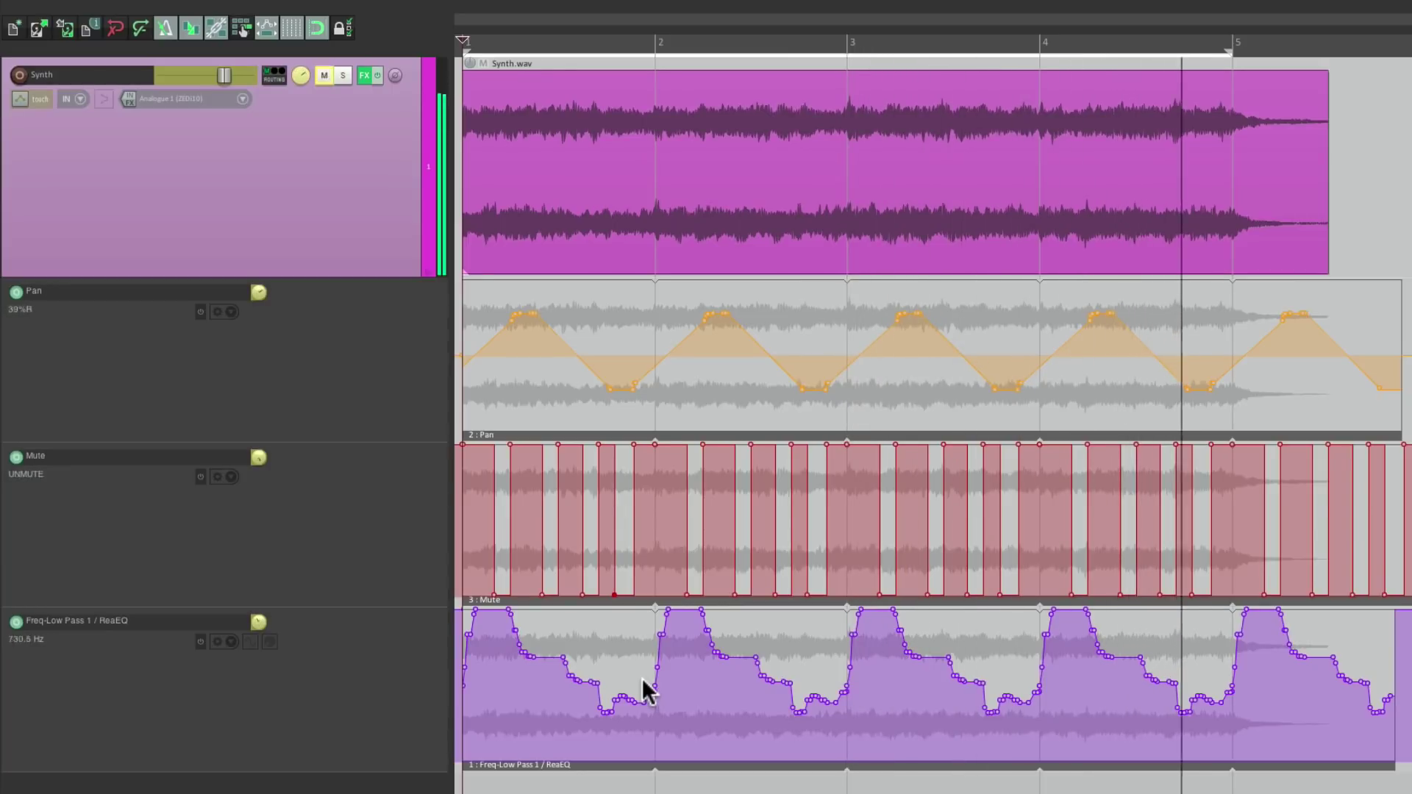
key("space")
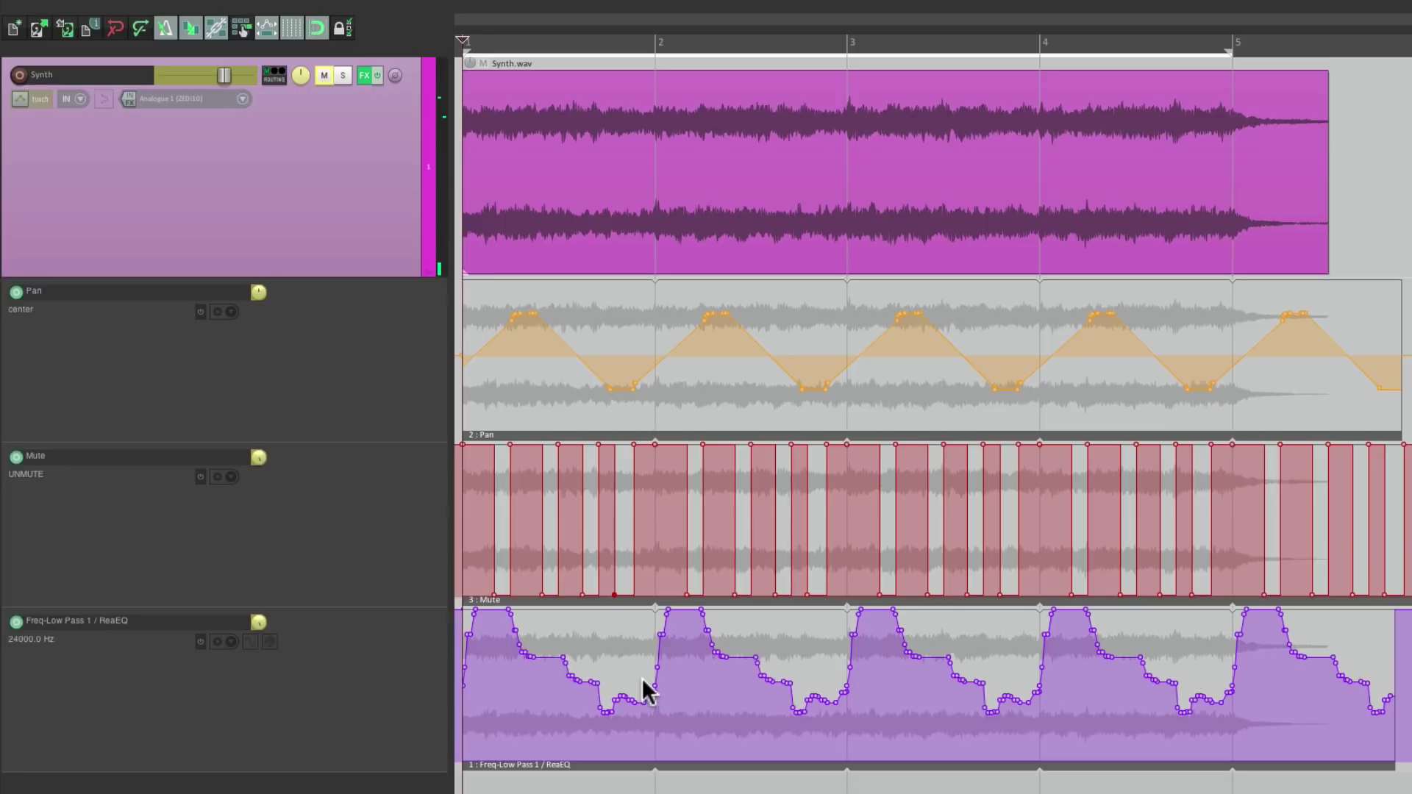